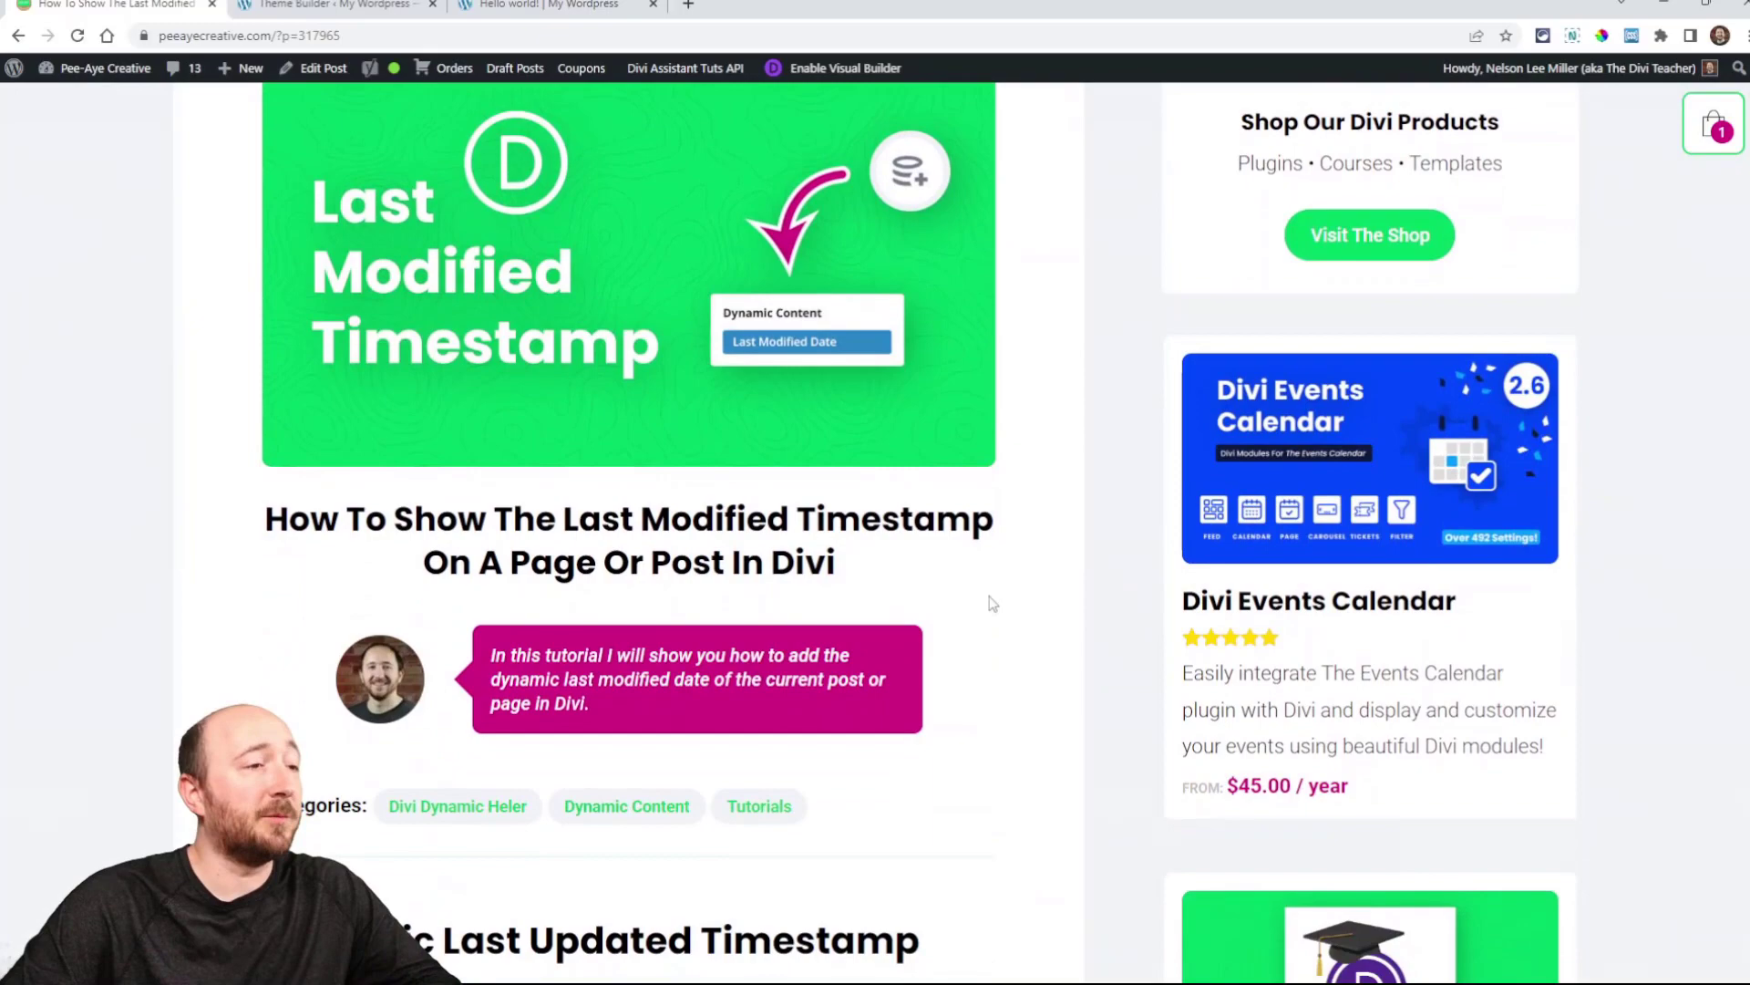
Step: Scroll the Pee-Aye Creative article down to '1. Install A Plugin' about Divi Dynamic Helper
{"action": "scroll", "coordinate": [992, 604], "scroll_direction": "down", "scroll_amount": 9}
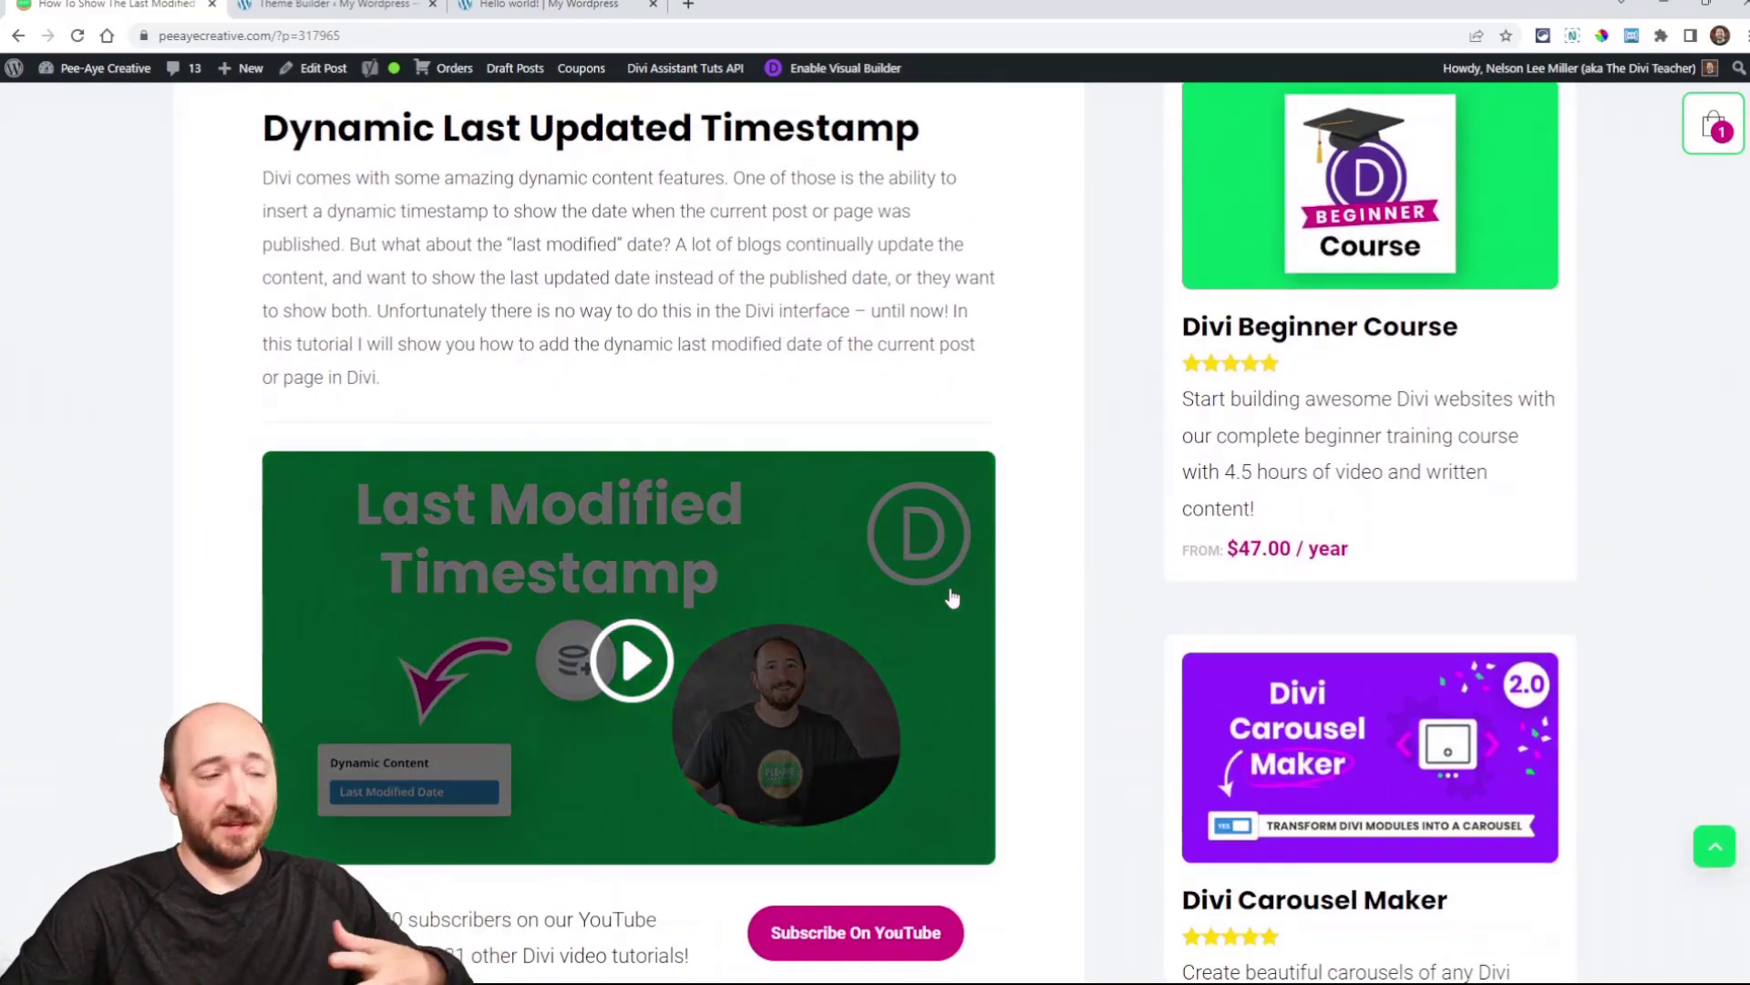
{"action": "scroll", "coordinate": [951, 597], "scroll_direction": "down", "scroll_amount": 5}
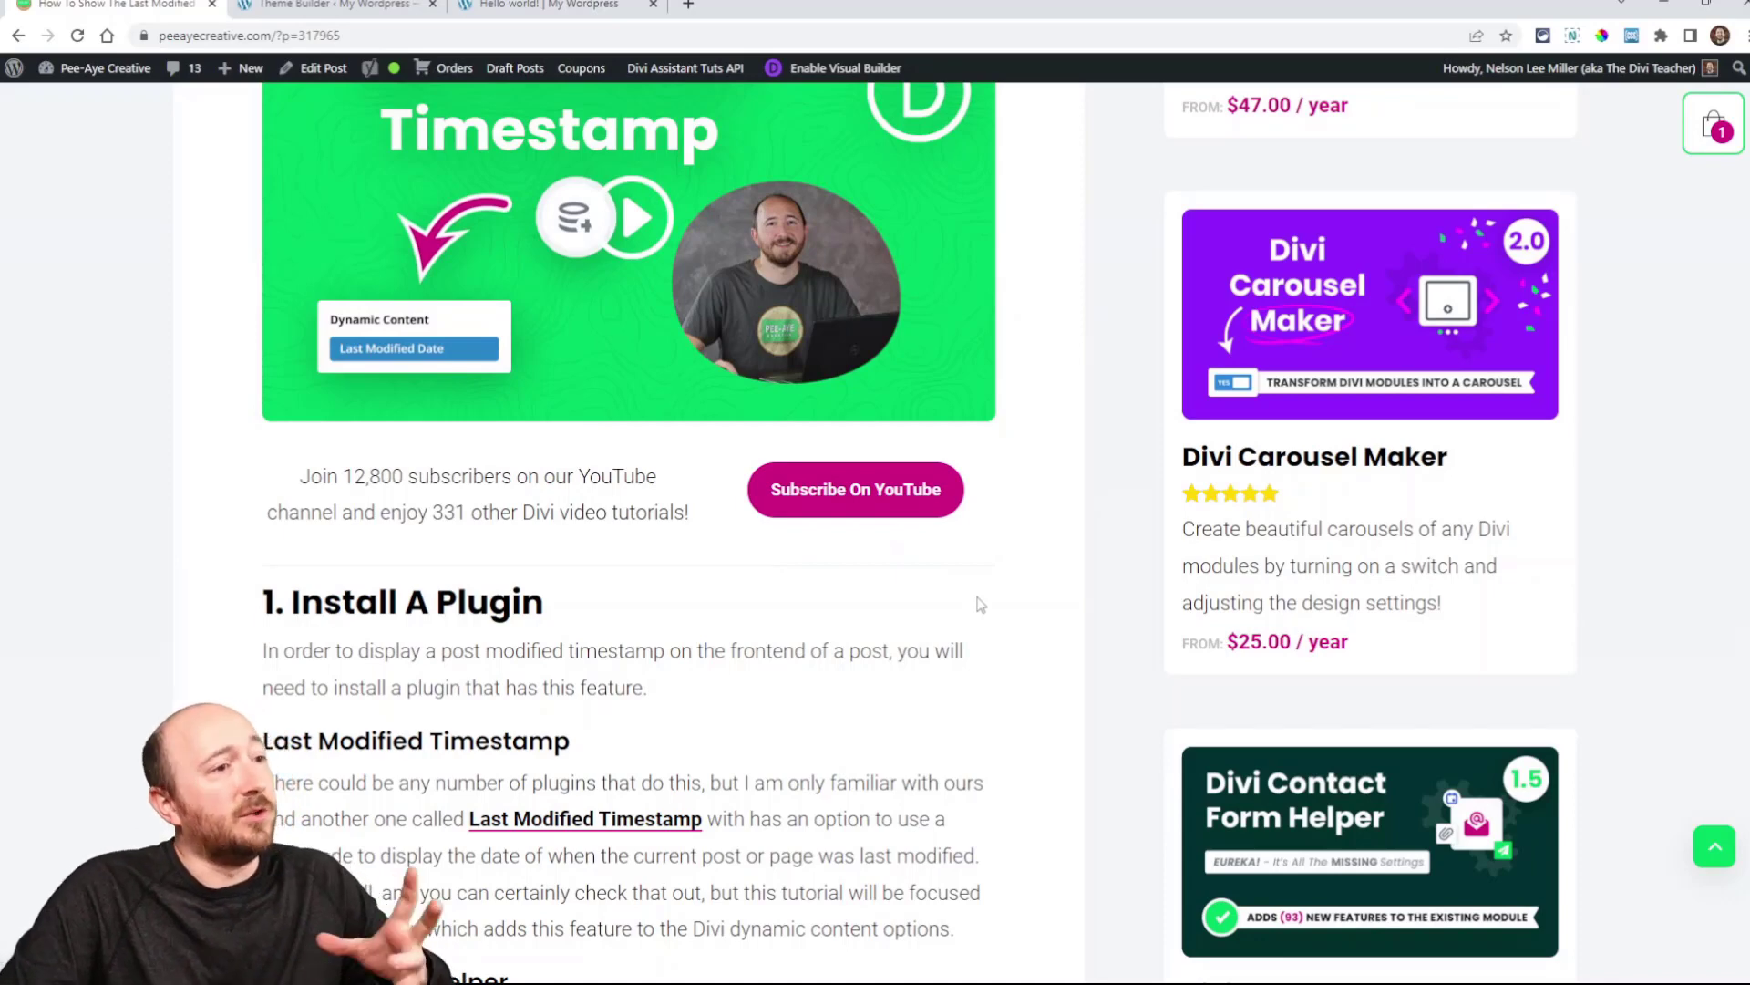
{"action": "scroll", "coordinate": [980, 605], "scroll_direction": "down", "scroll_amount": 3}
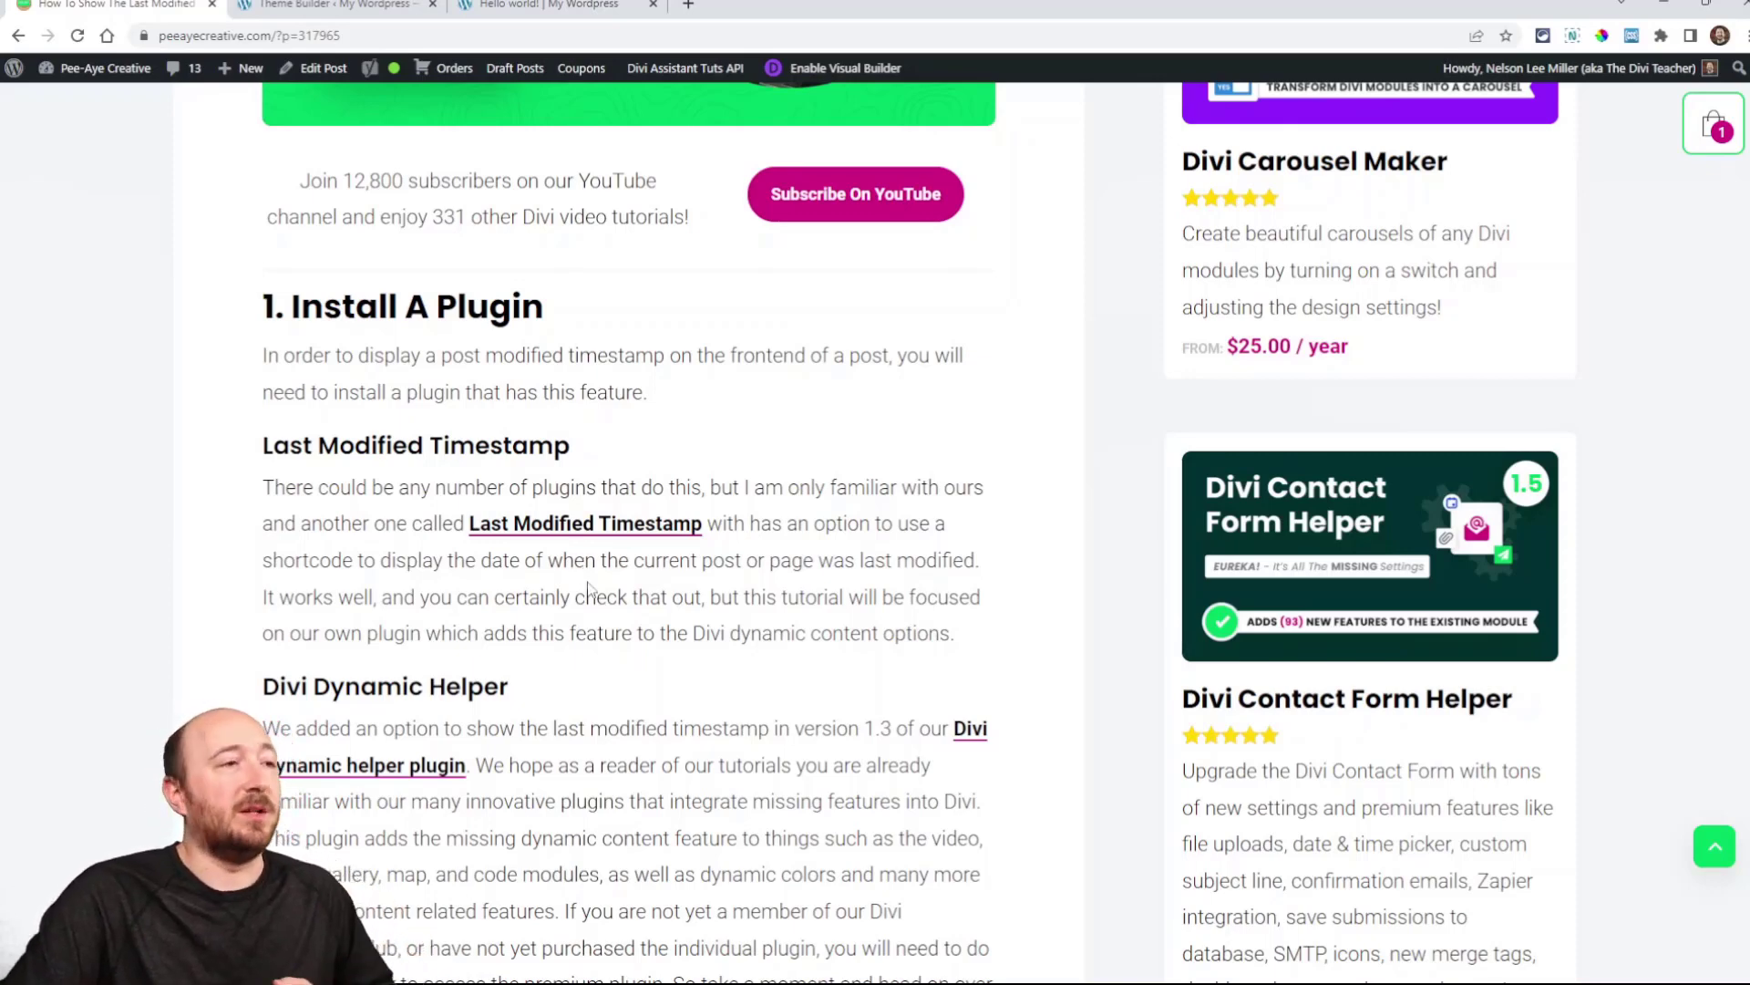
Step: Scroll further to step 3, 'Select The Dynamic Content Modified Date Option'
{"action": "scroll", "coordinate": [588, 588], "scroll_direction": "down", "scroll_amount": 2}
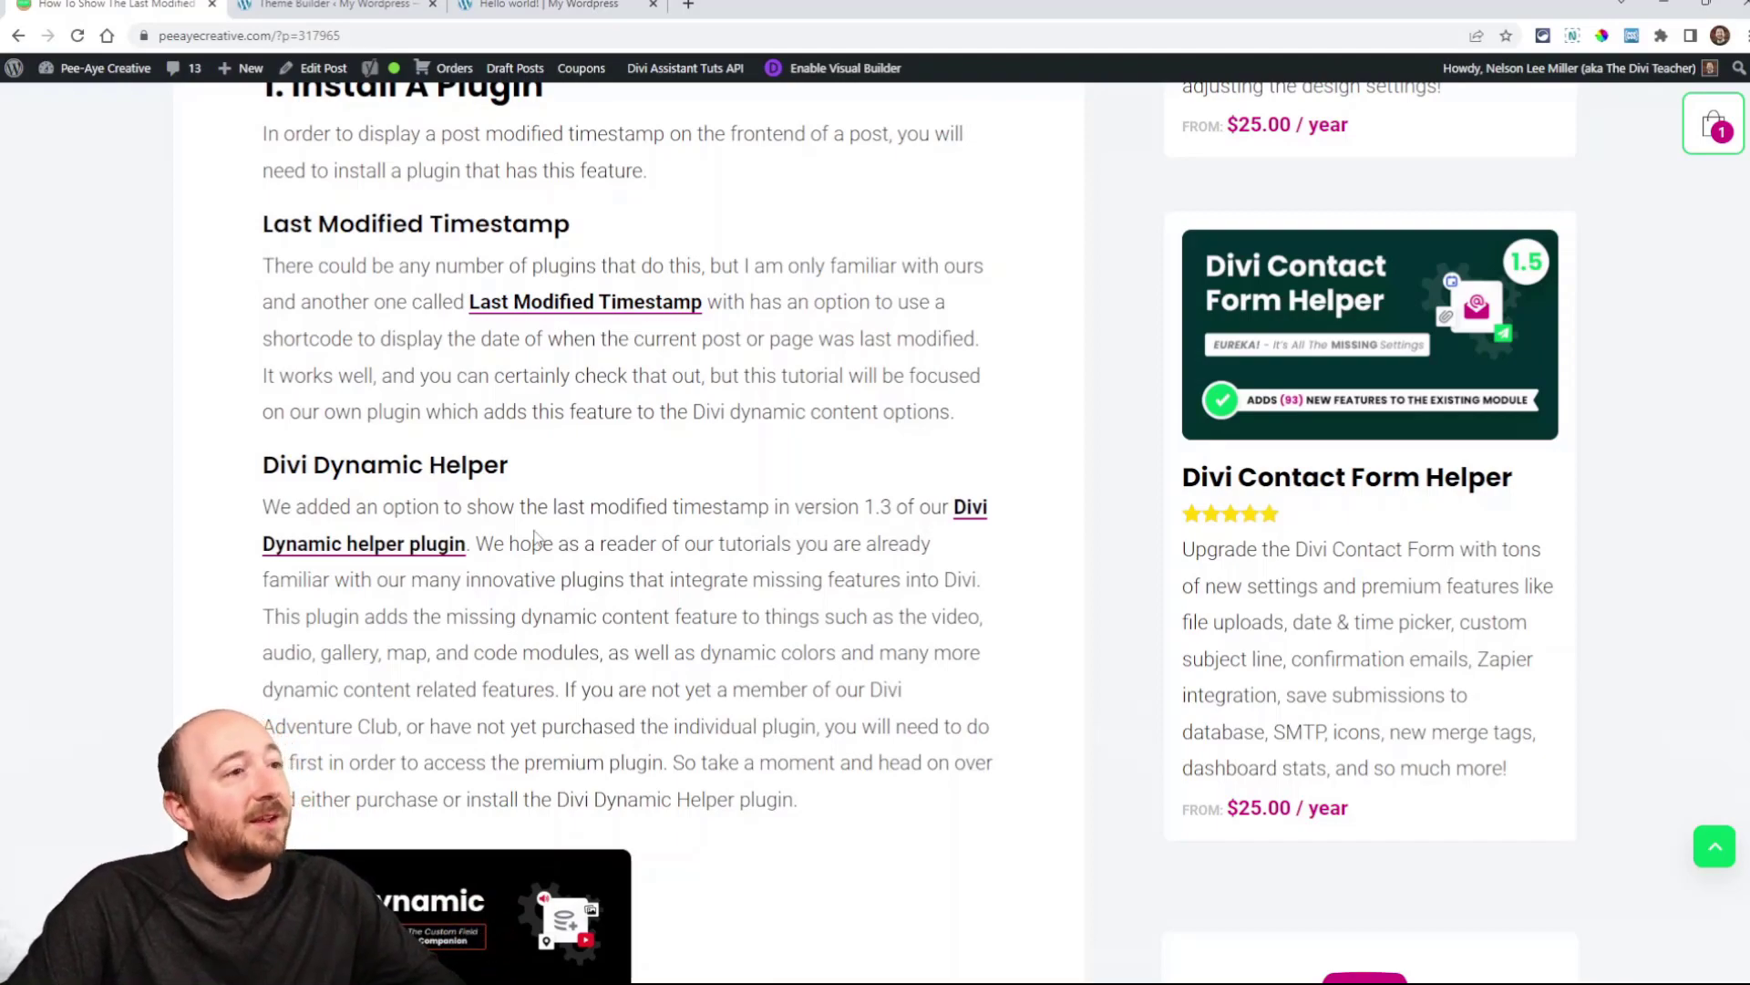
{"action": "scroll", "coordinate": [535, 538], "scroll_direction": "down", "scroll_amount": 12}
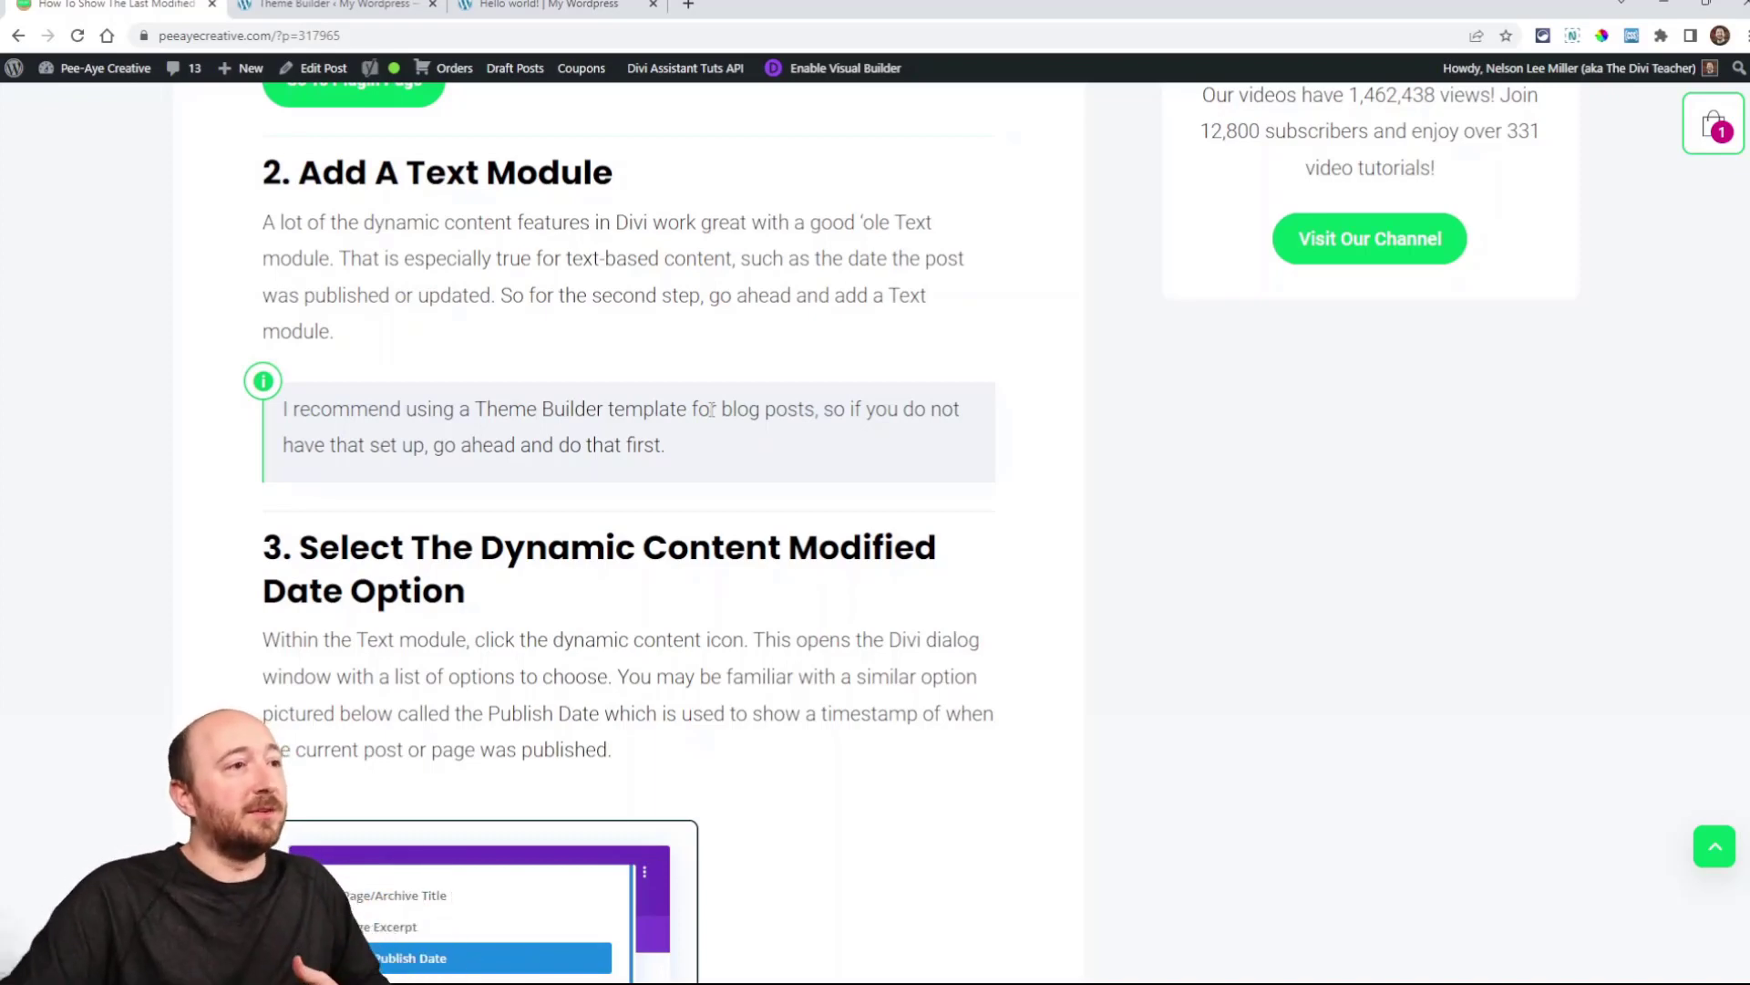
{"action": "scroll", "coordinate": [712, 410], "scroll_direction": "down", "scroll_amount": 3}
{"action": "scroll", "coordinate": [680, 392], "scroll_direction": "down", "scroll_amount": 3}
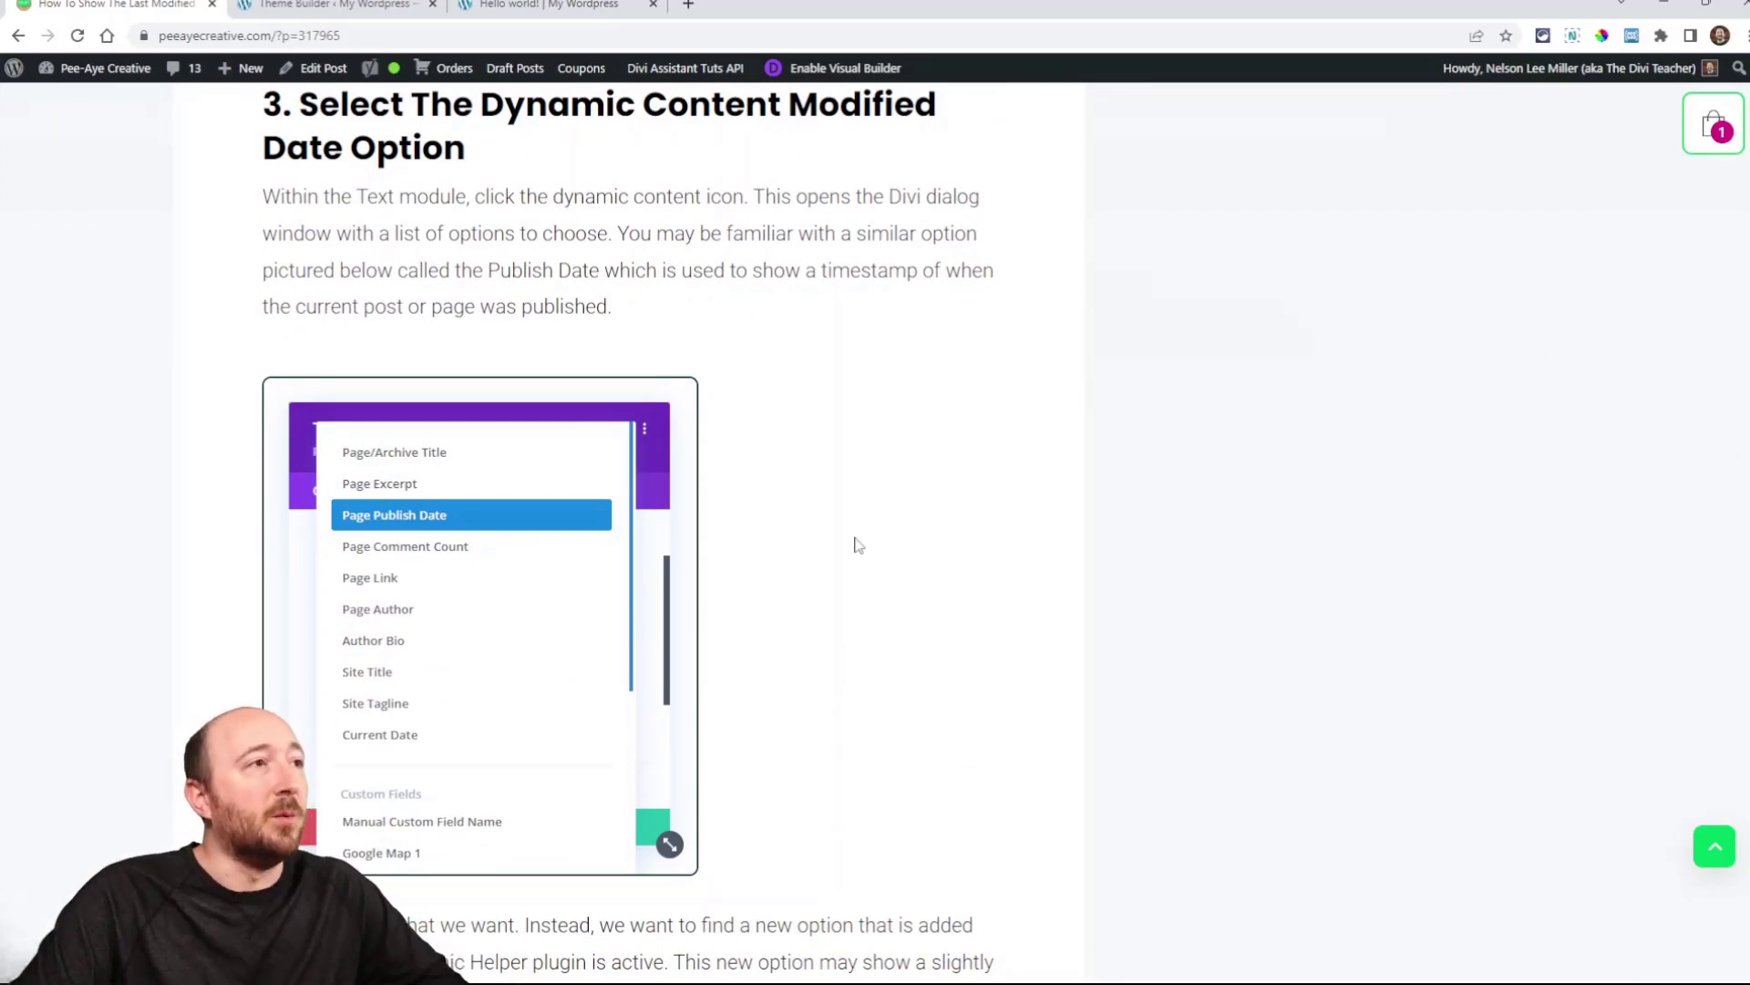
{"action": "scroll", "coordinate": [853, 545], "scroll_direction": "up", "scroll_amount": 4}
{"action": "scroll", "coordinate": [856, 550], "scroll_direction": "down", "scroll_amount": 4}
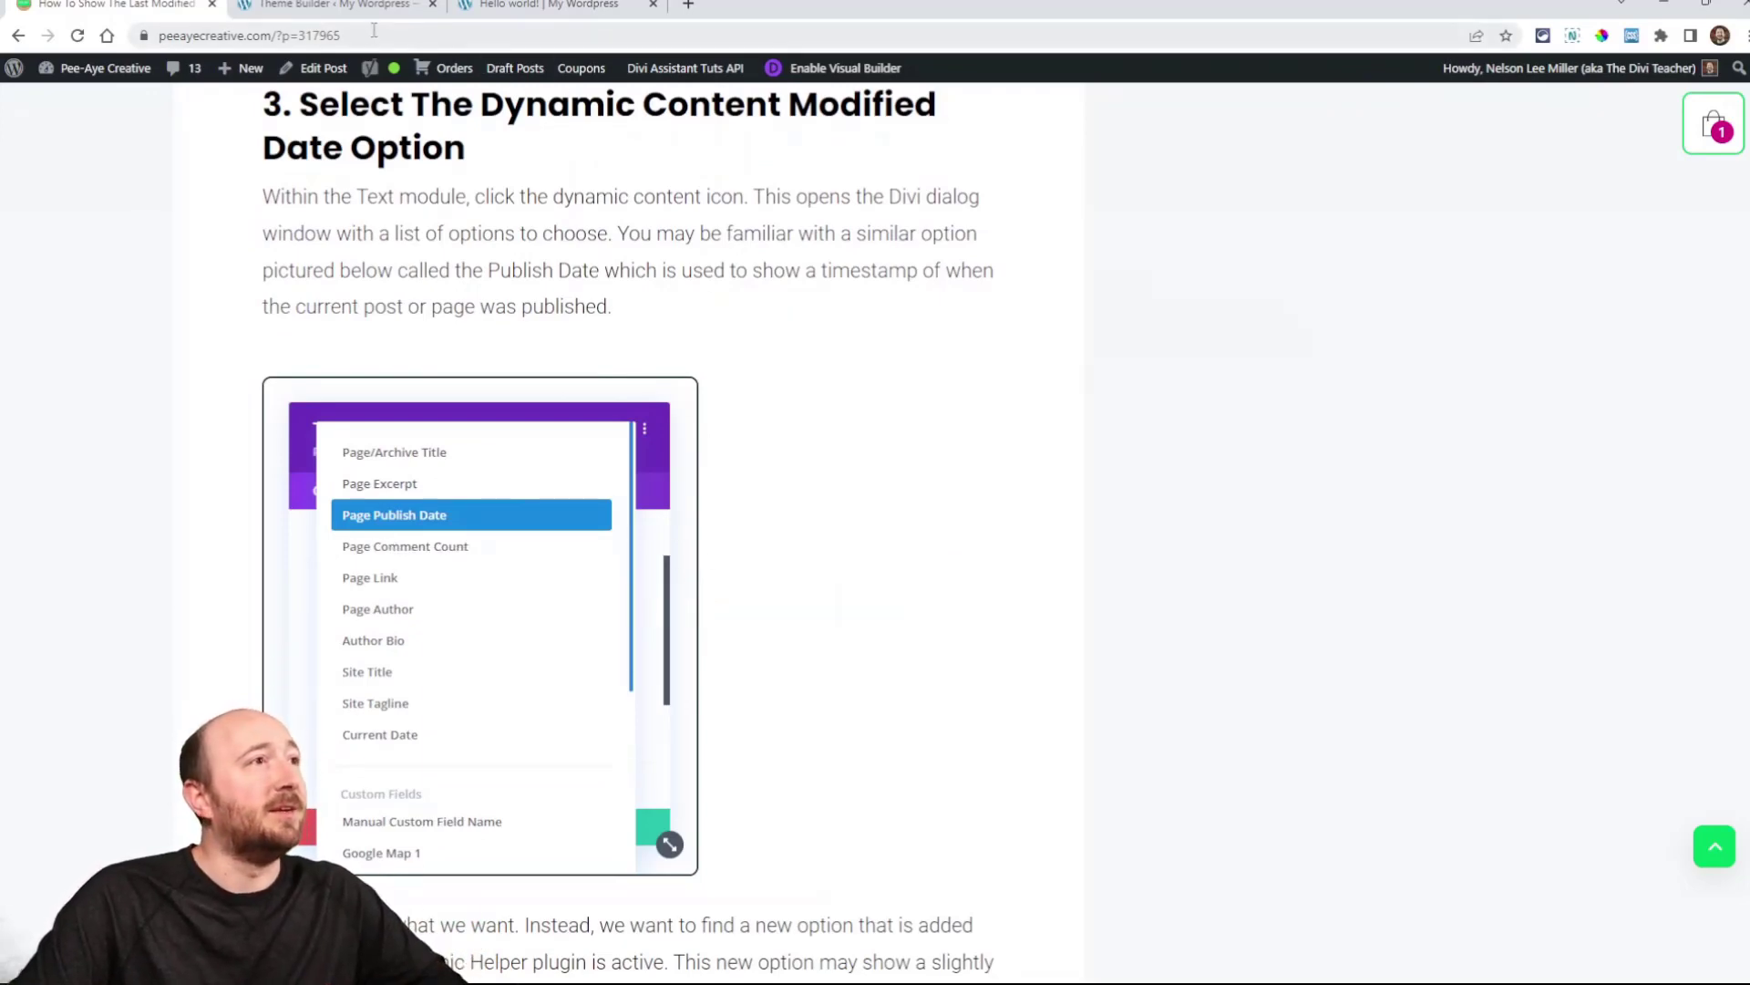
Step: Look over the Hello world! test post
{"action": "left_click", "coordinate": [538, 5]}
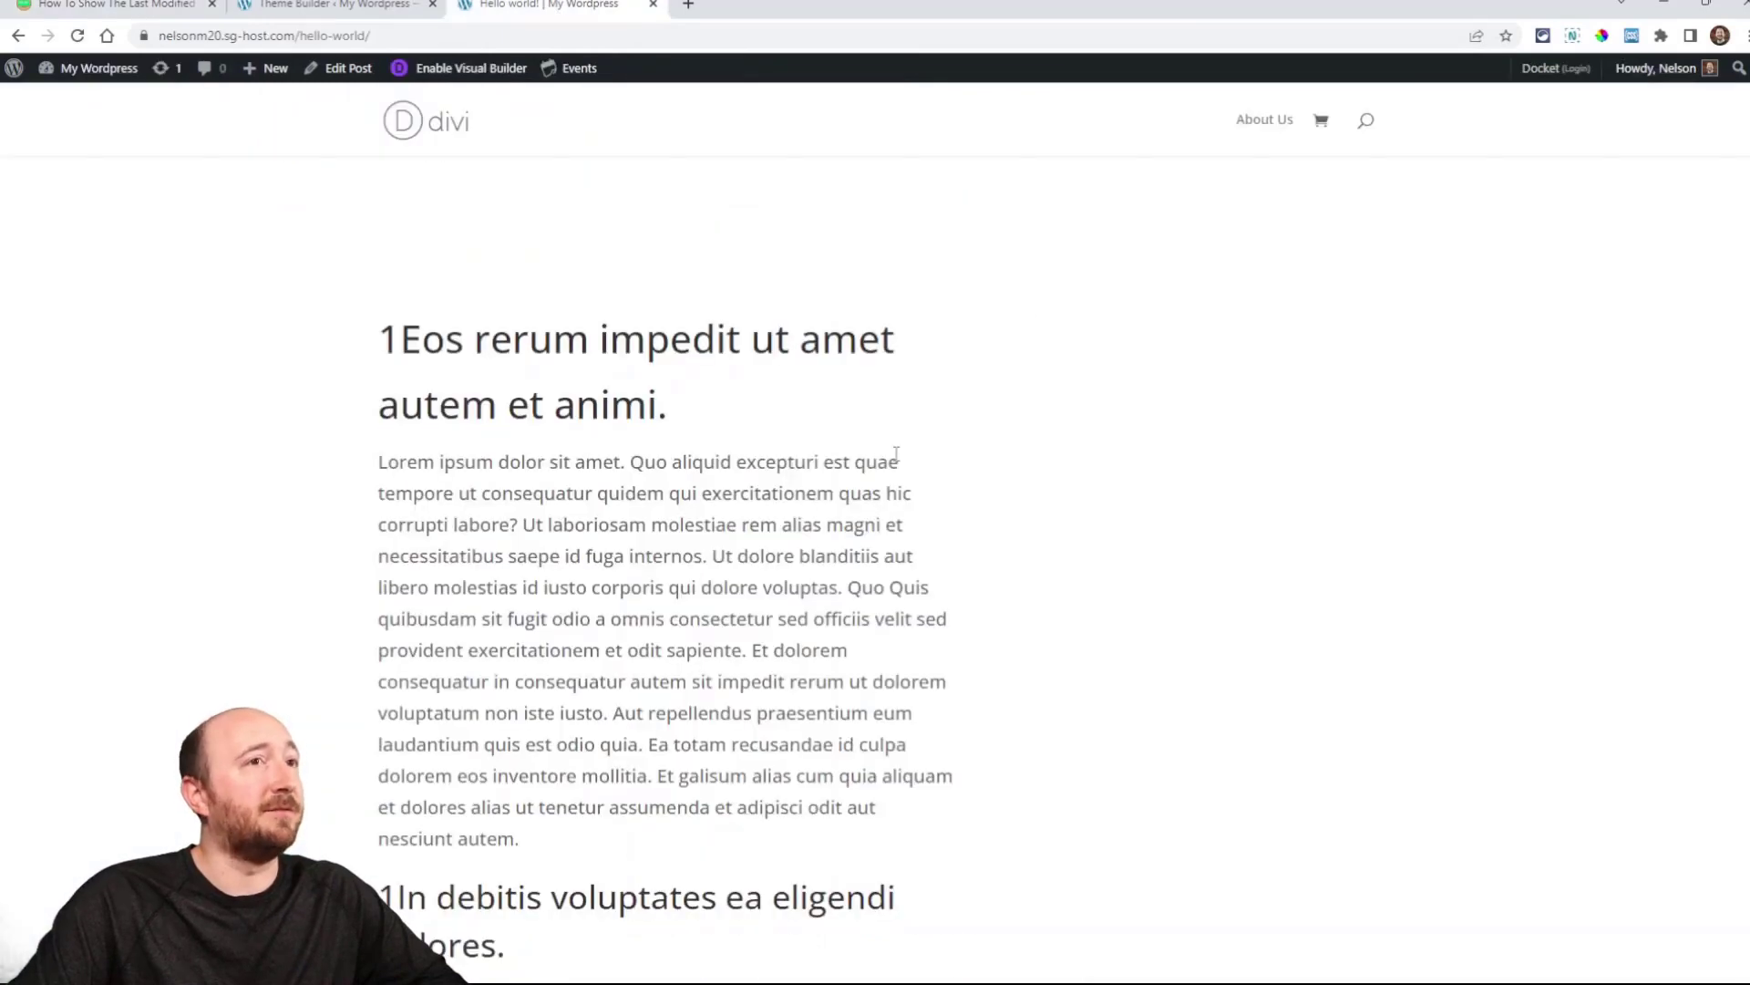
{"action": "scroll", "coordinate": [926, 496], "scroll_direction": "down", "scroll_amount": 3}
{"action": "scroll", "coordinate": [924, 496], "scroll_direction": "up", "scroll_amount": 3}
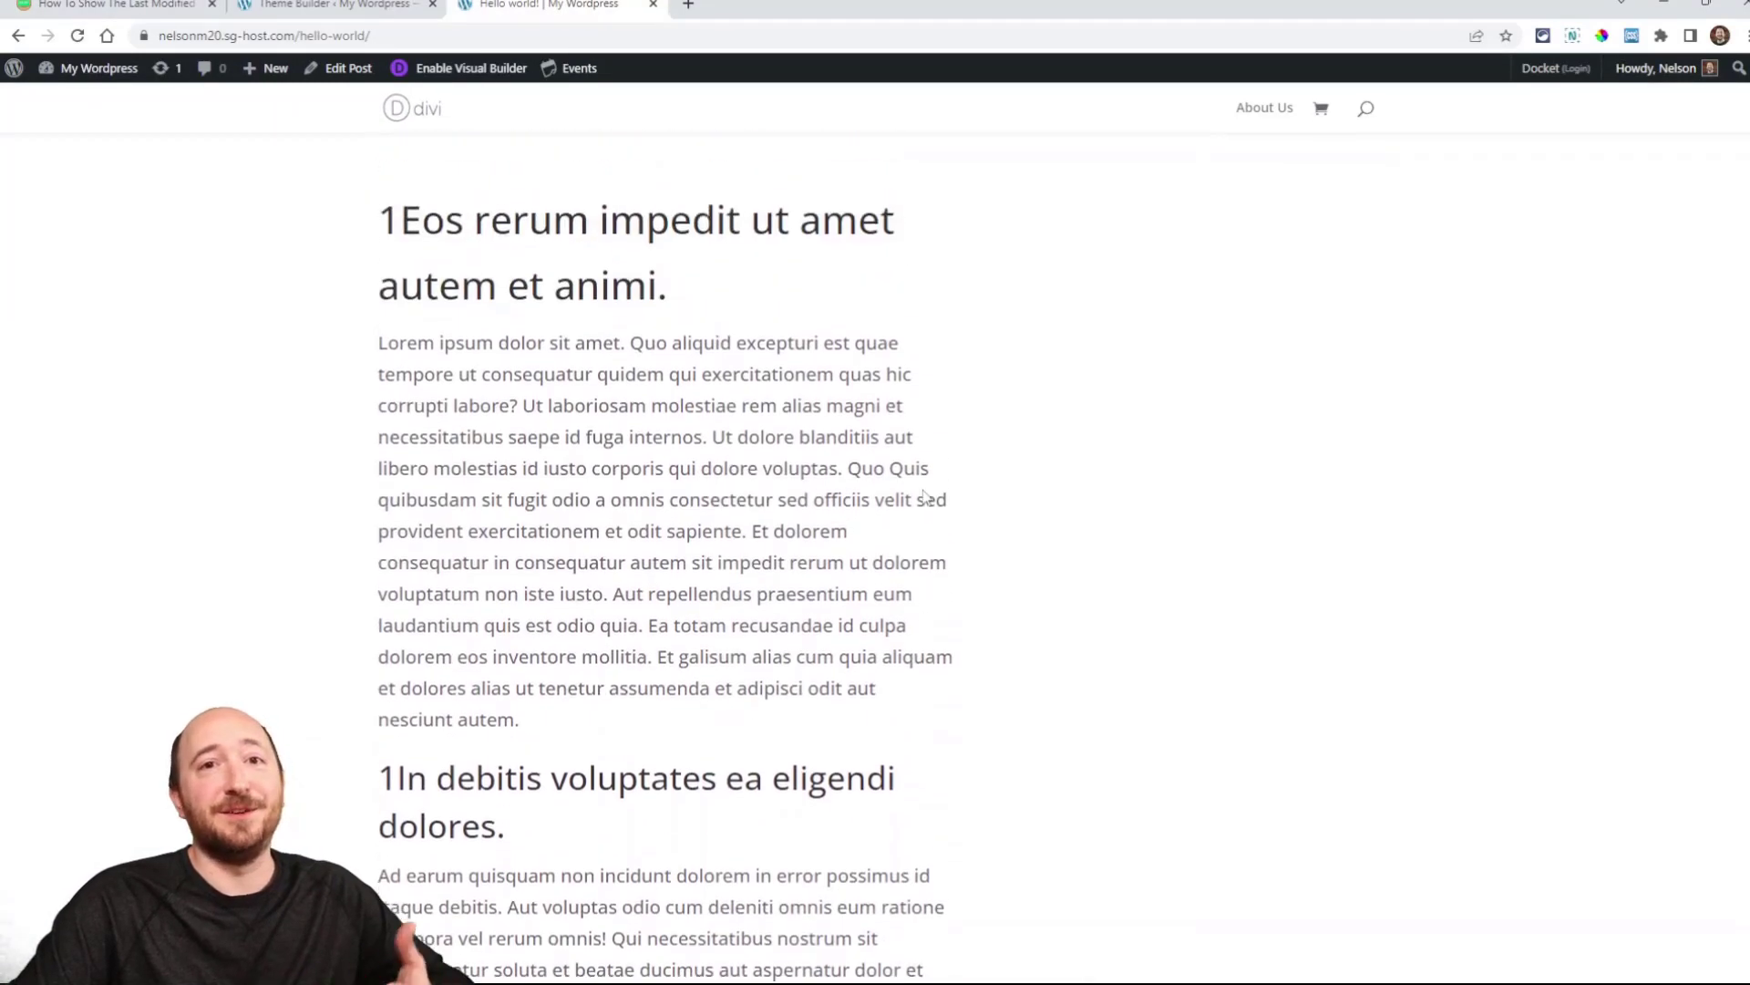
Step: Edit the All Posts template's Custom Body layout in the Divi Theme Builder
{"action": "left_click", "coordinate": [333, 6]}
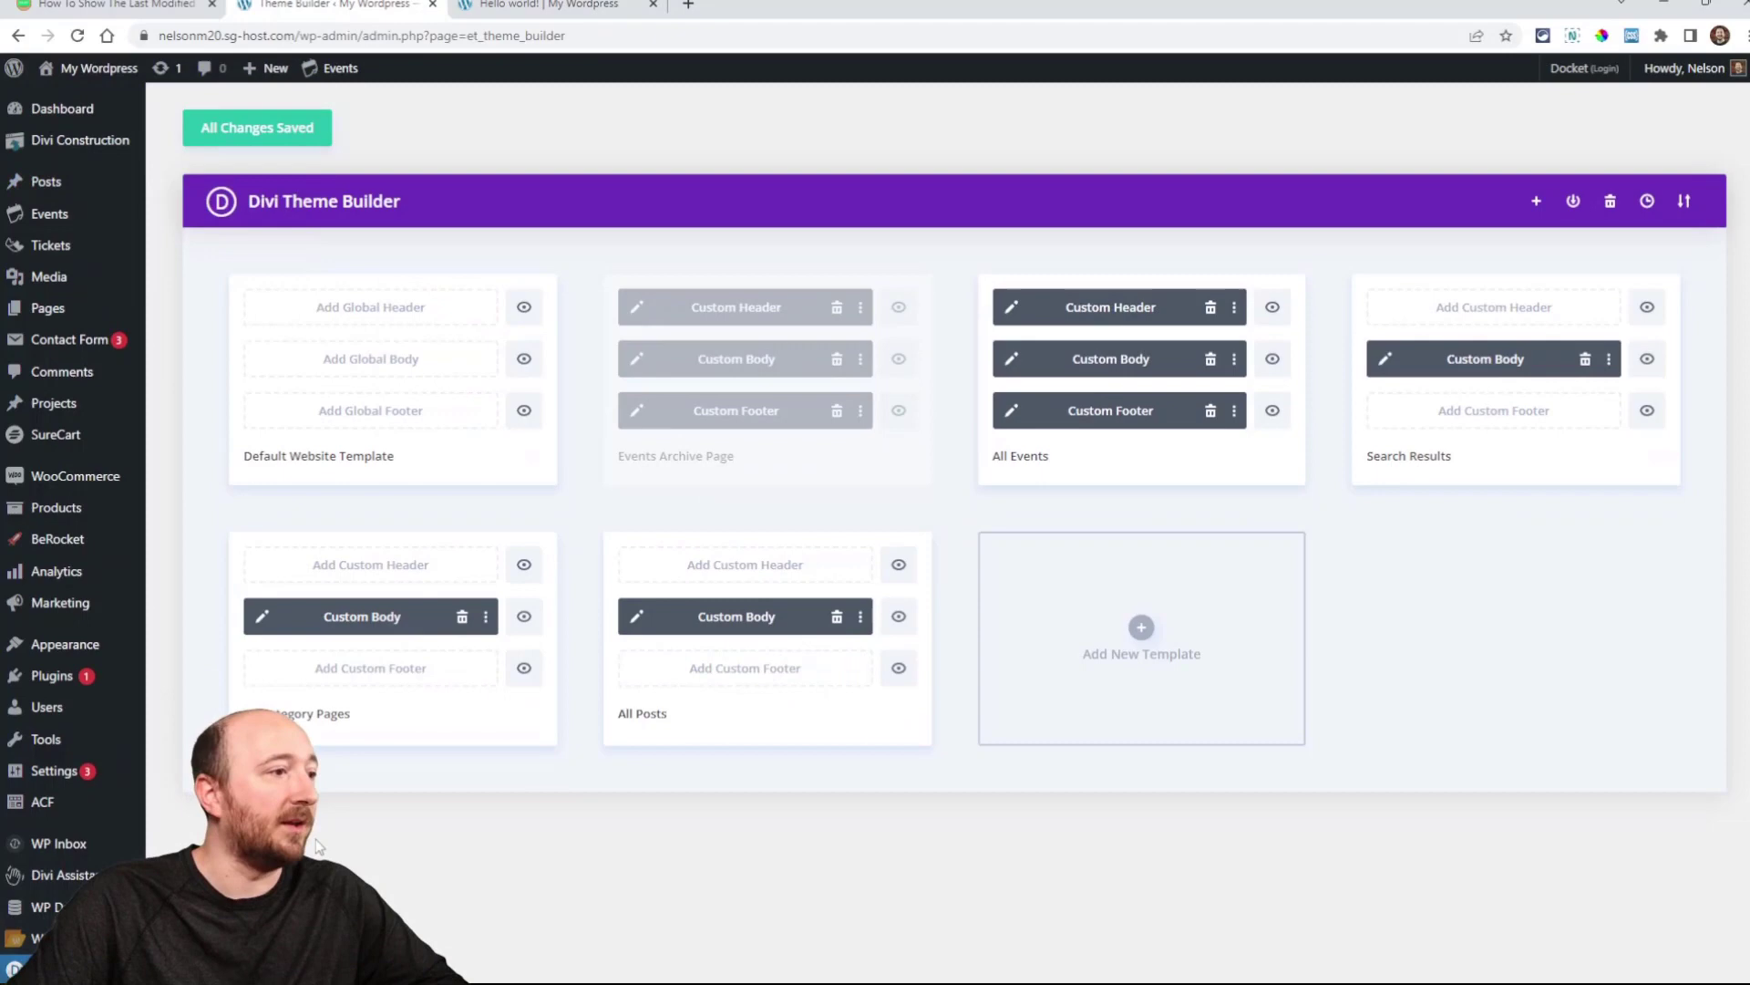
{"action": "scroll", "coordinate": [316, 839], "scroll_direction": "down", "scroll_amount": 3}
{"action": "mouse_move", "coordinate": [674, 437]}
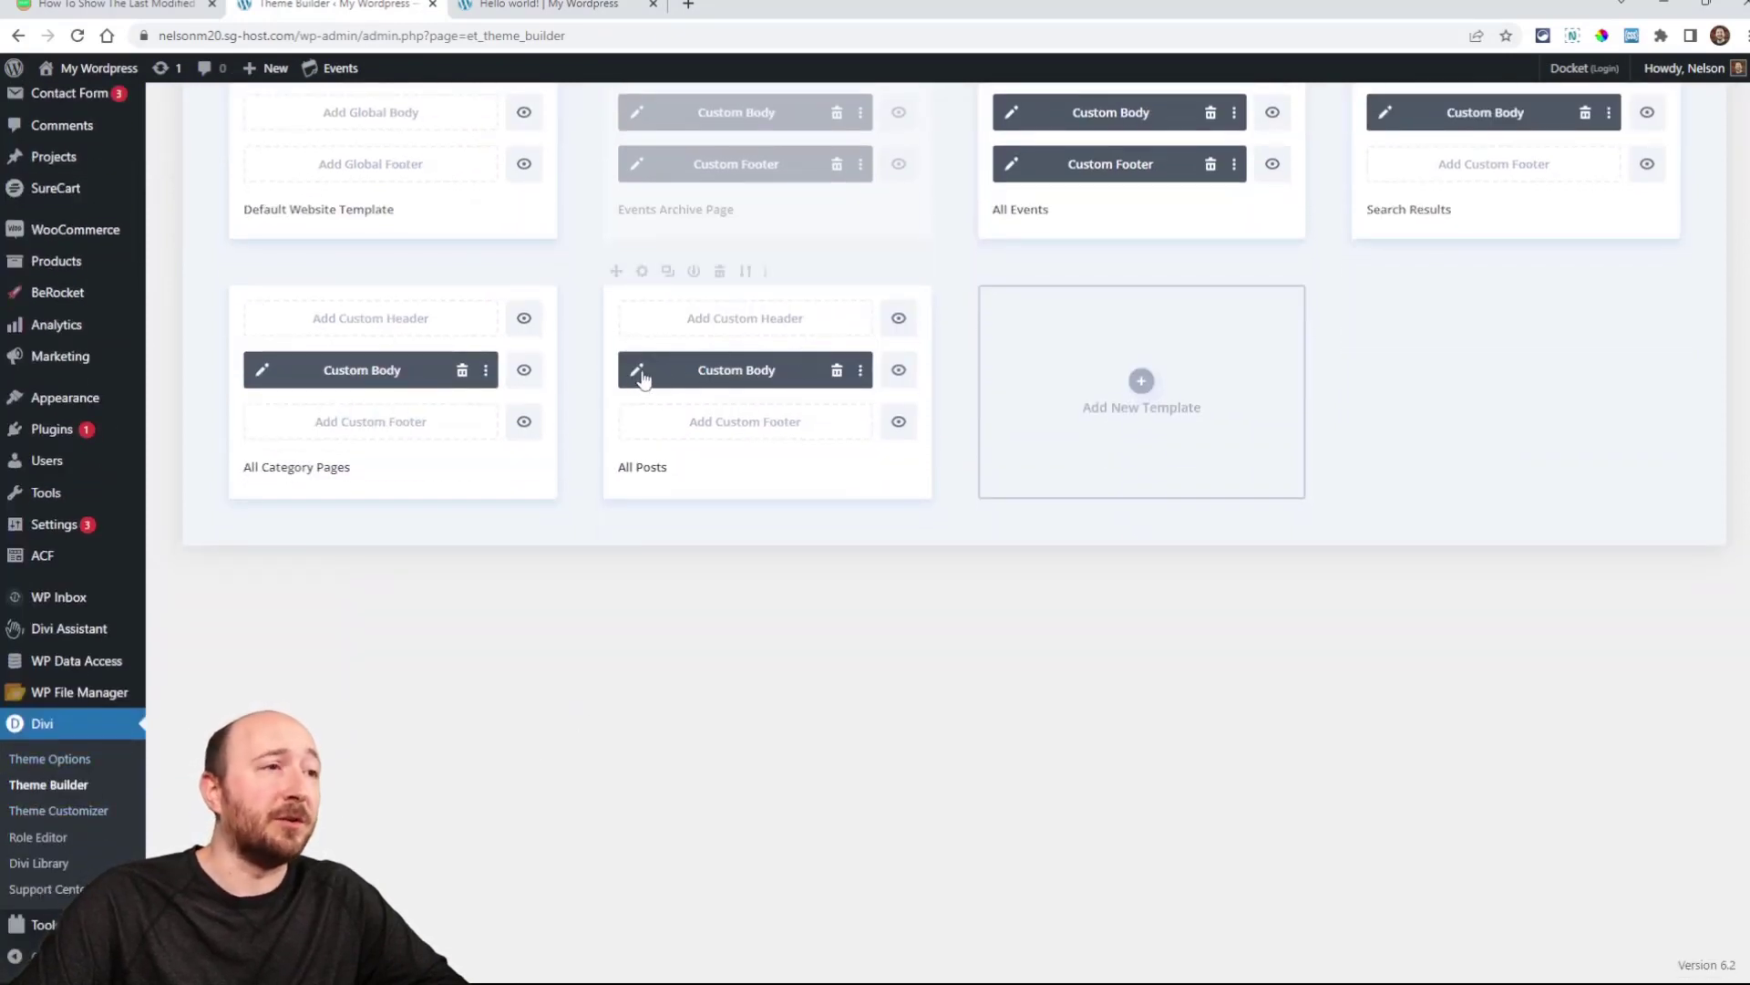
{"action": "scroll", "coordinate": [629, 438], "scroll_direction": "up", "scroll_amount": 1}
{"action": "left_click", "coordinate": [635, 463]}
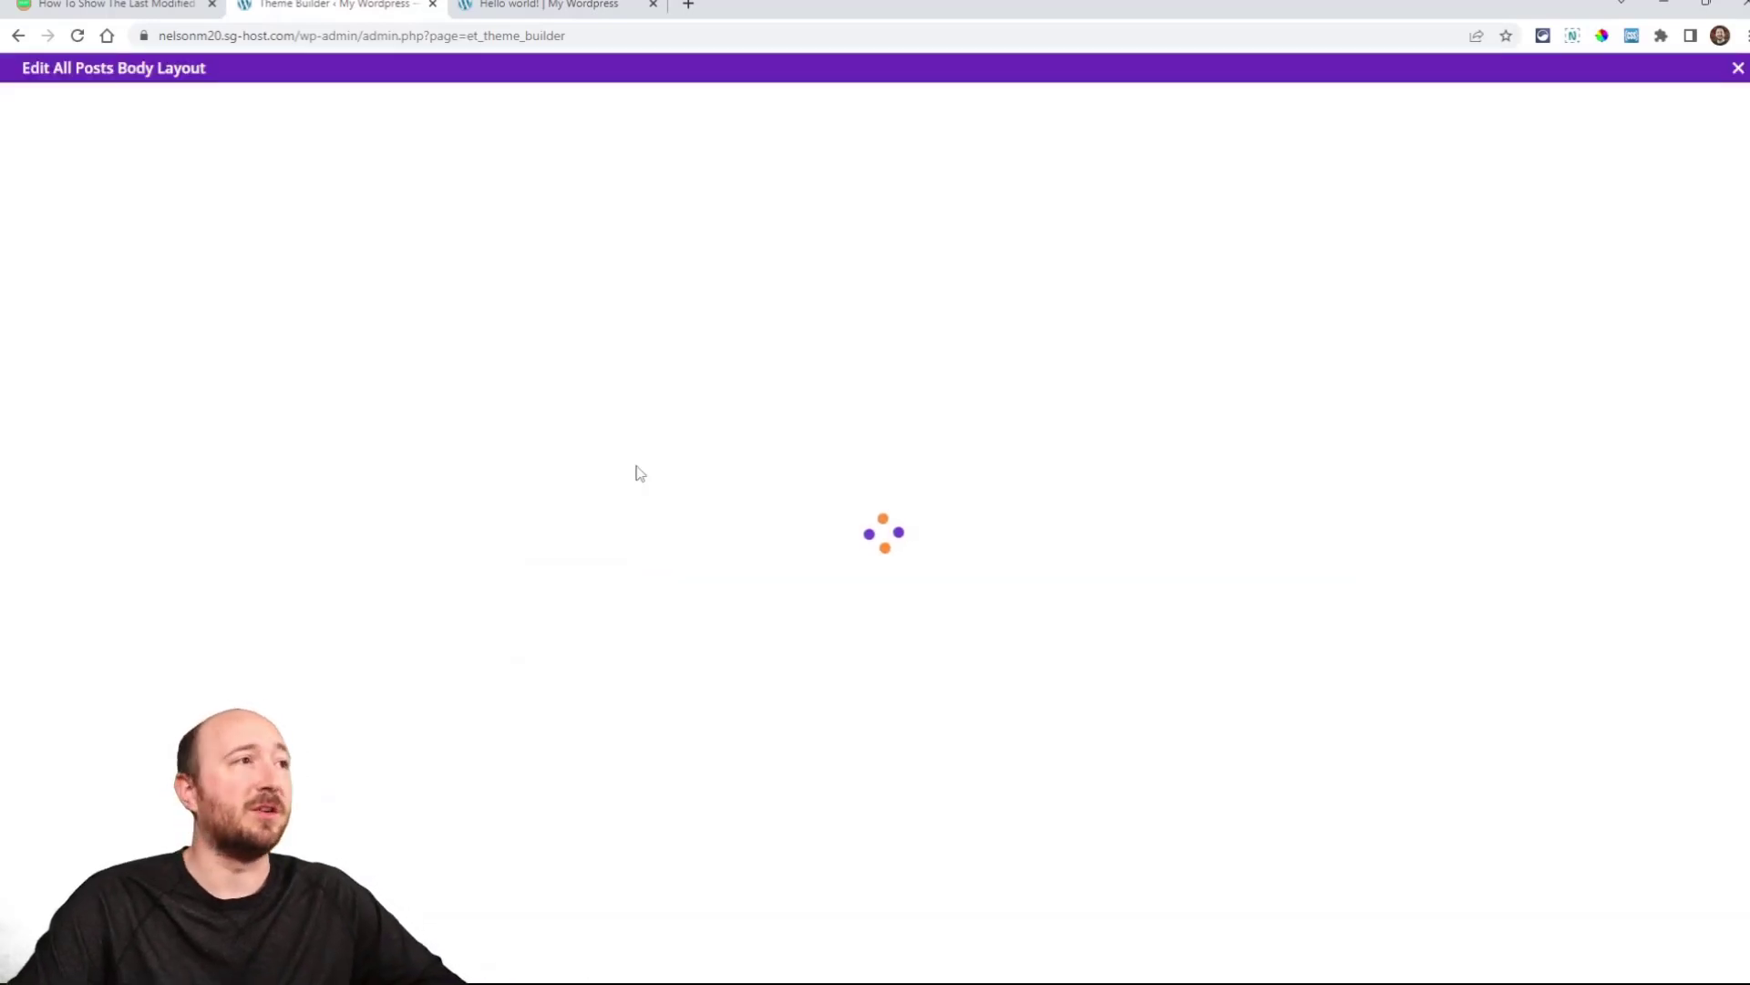
Step: Add a Text module below the post content whose body is the dynamic Post Publish Date
{"action": "scroll", "coordinate": [895, 438], "scroll_direction": "down", "scroll_amount": 10}
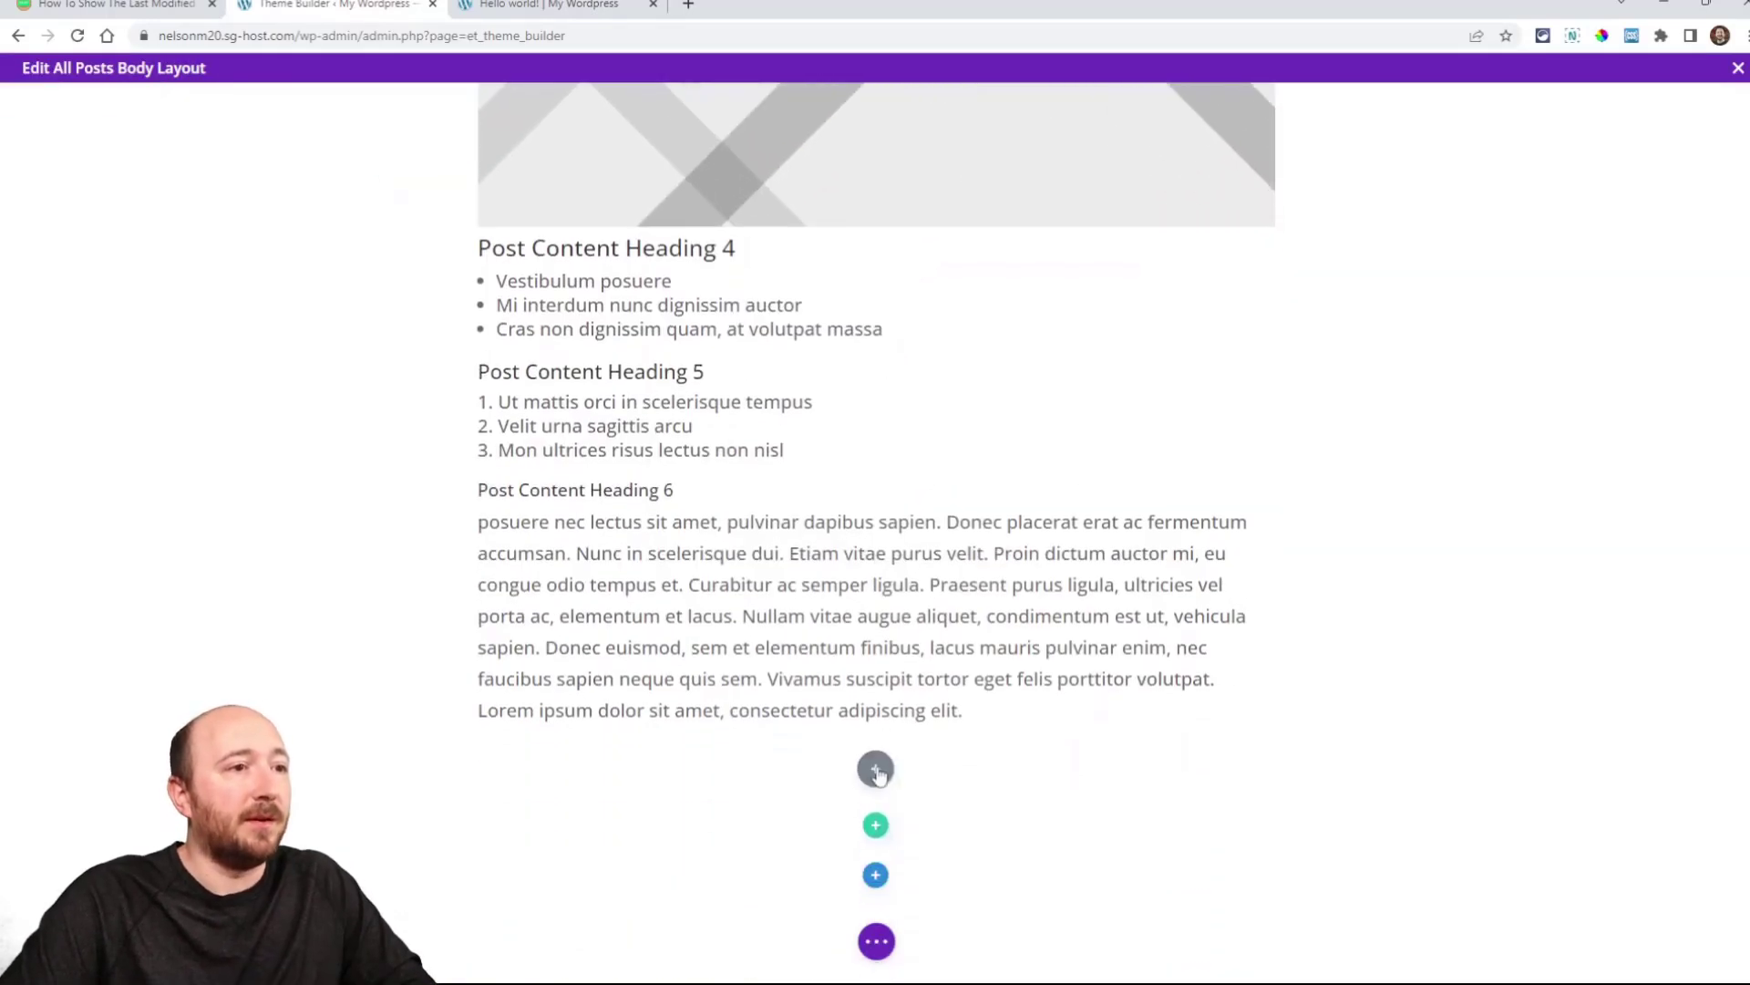
{"action": "left_click", "coordinate": [875, 769]}
{"action": "type", "text": "text"}
{"action": "left_click", "coordinate": [795, 312]}
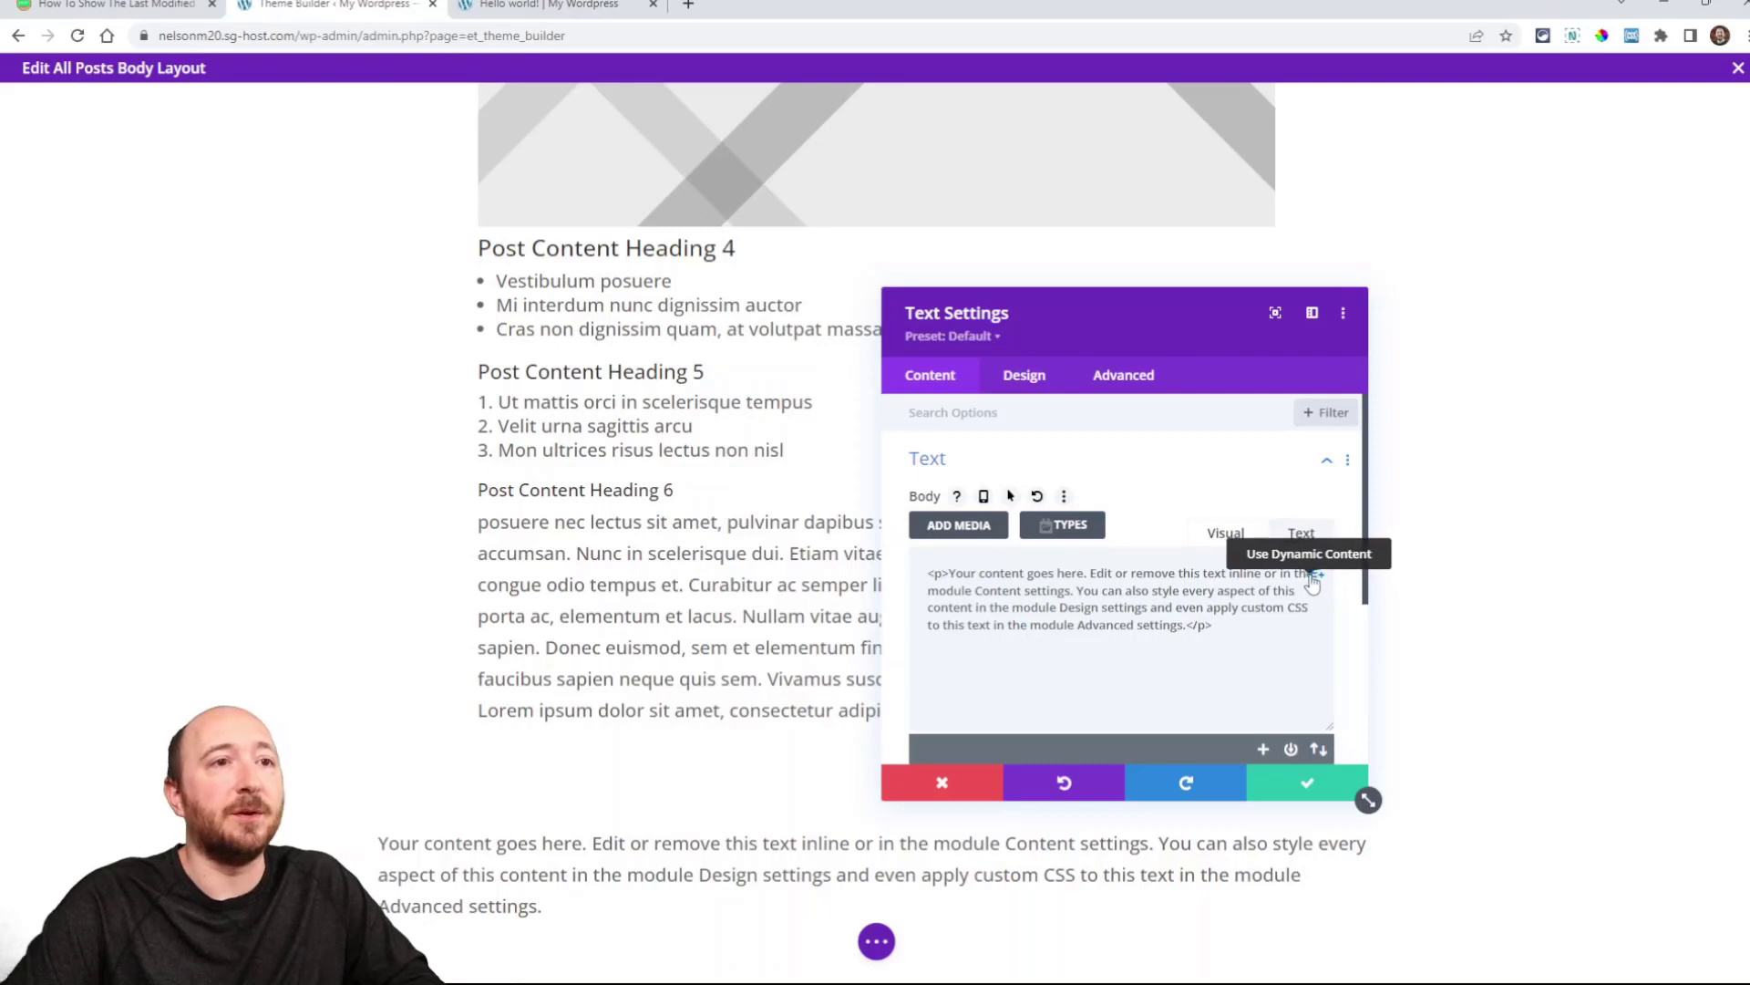
{"action": "left_click", "coordinate": [1319, 576]}
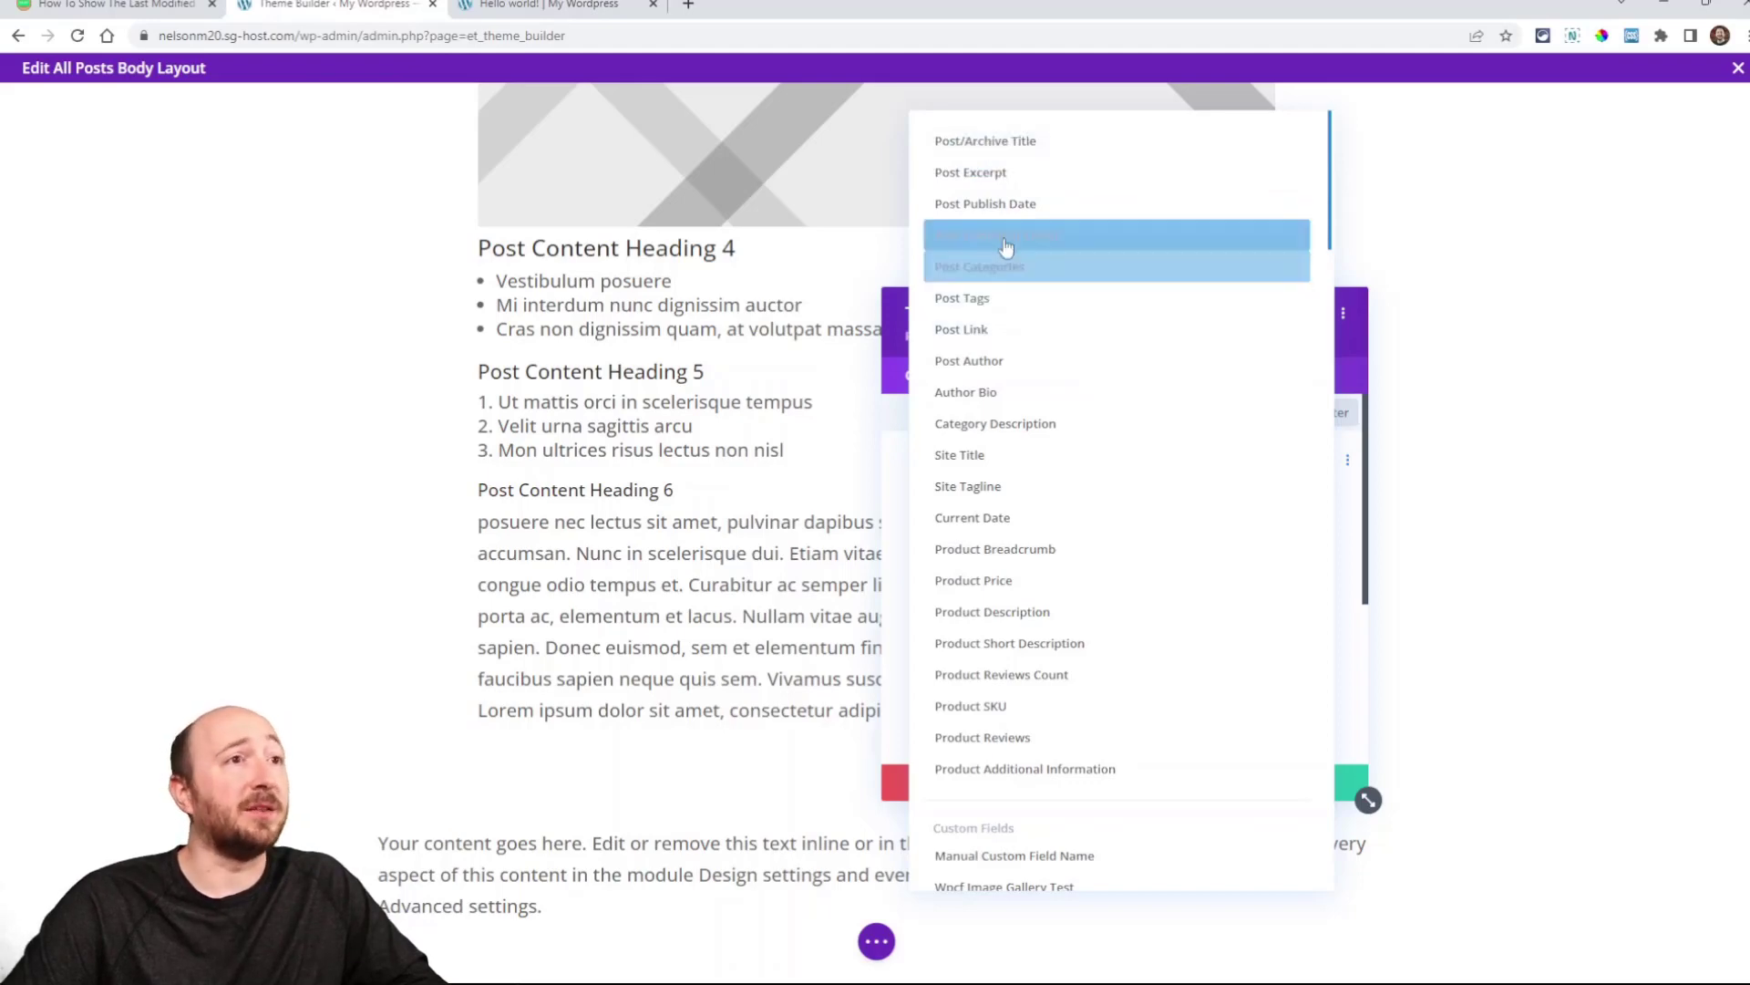
{"action": "left_click", "coordinate": [998, 205]}
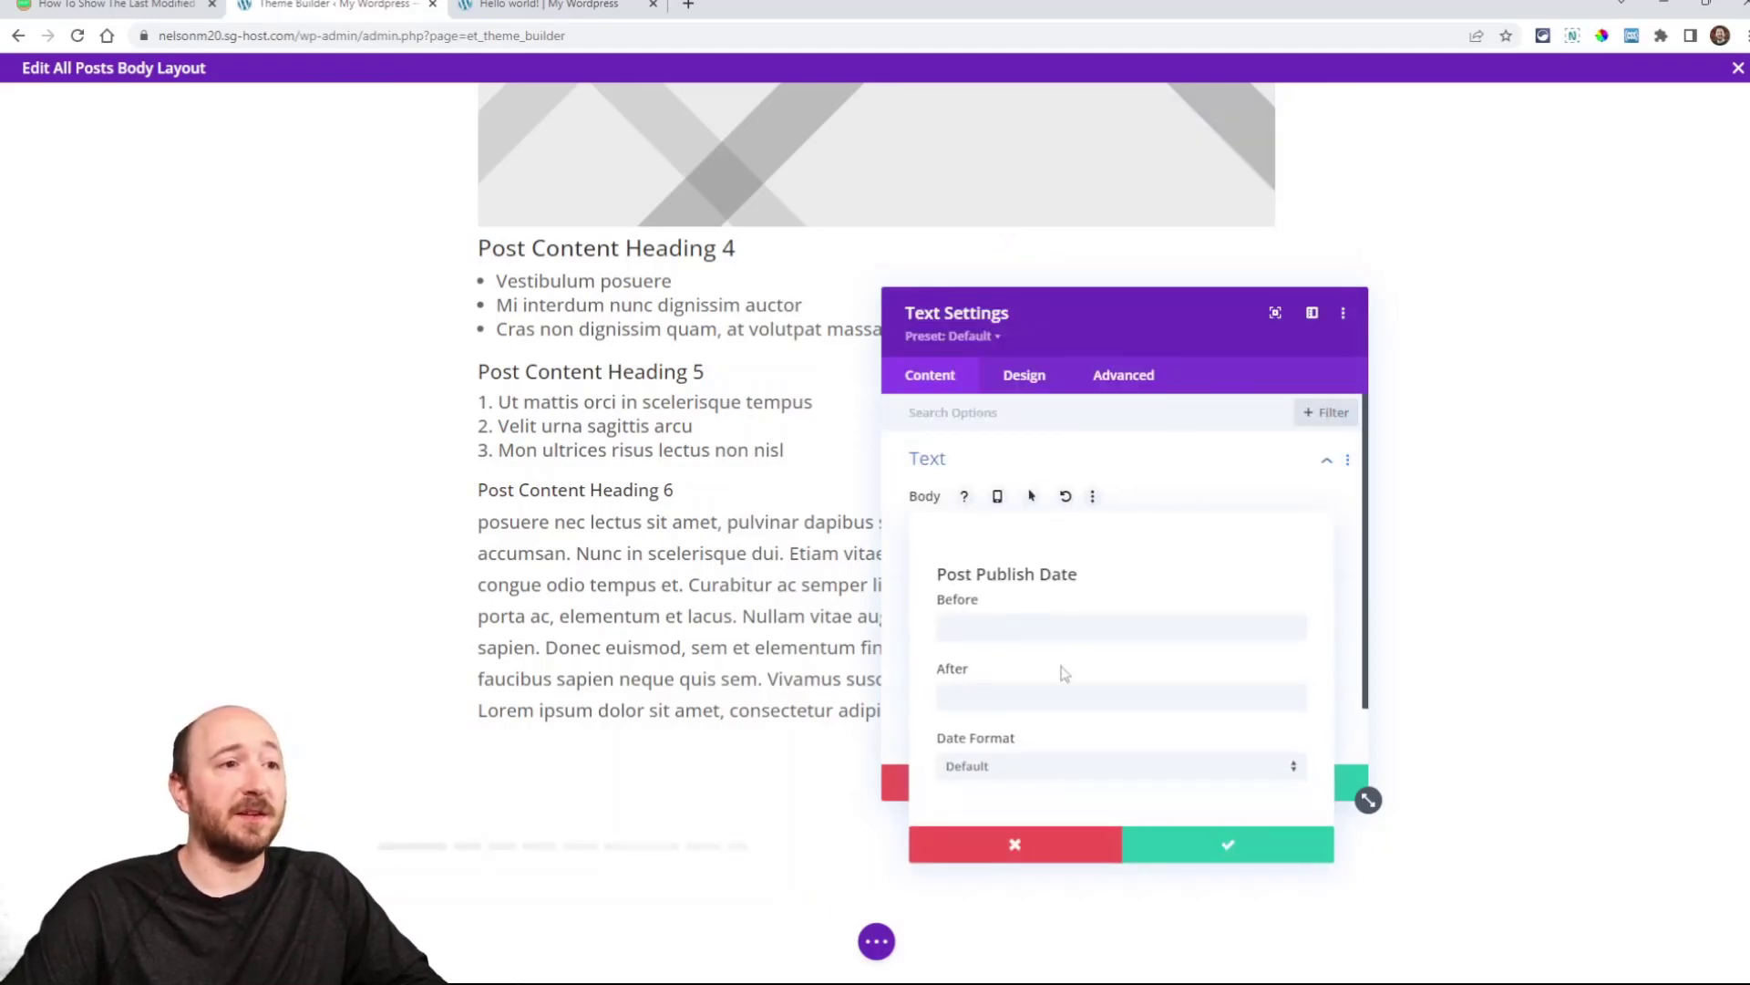
Step: Confirm the publish date settings, close the Text module and save the body layout
{"action": "left_click", "coordinate": [1221, 838]}
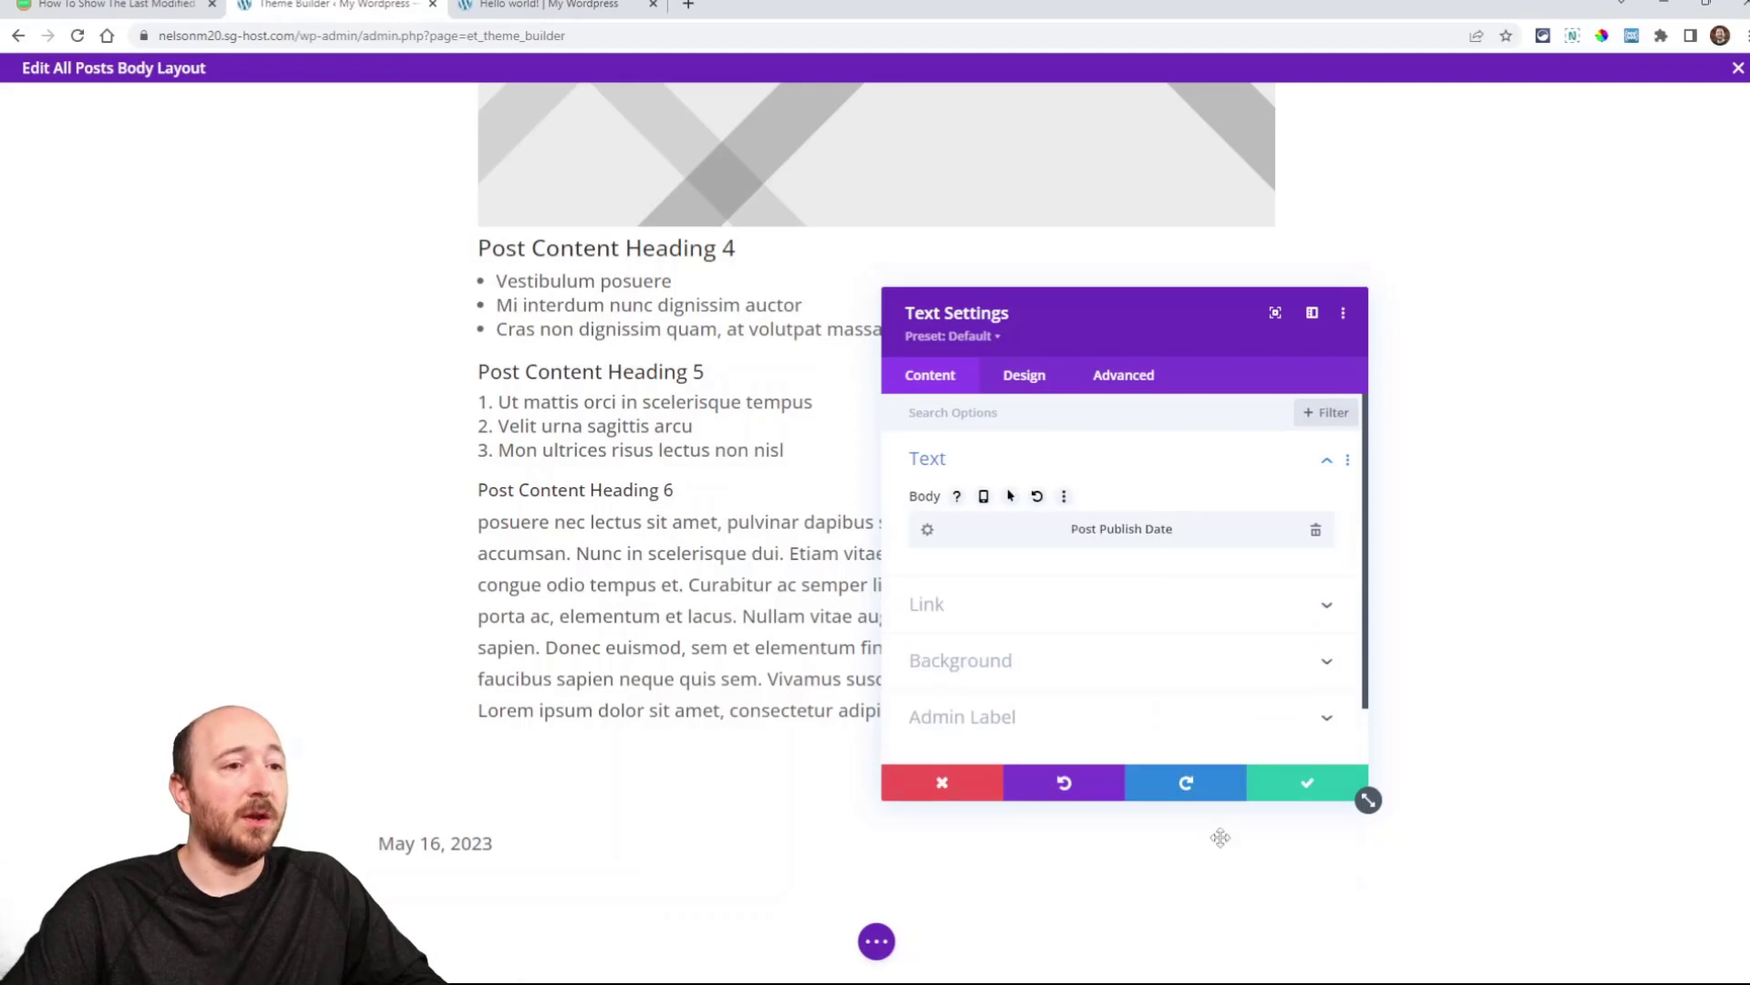
{"action": "left_click", "coordinate": [1305, 783]}
{"action": "left_click", "coordinate": [878, 943]}
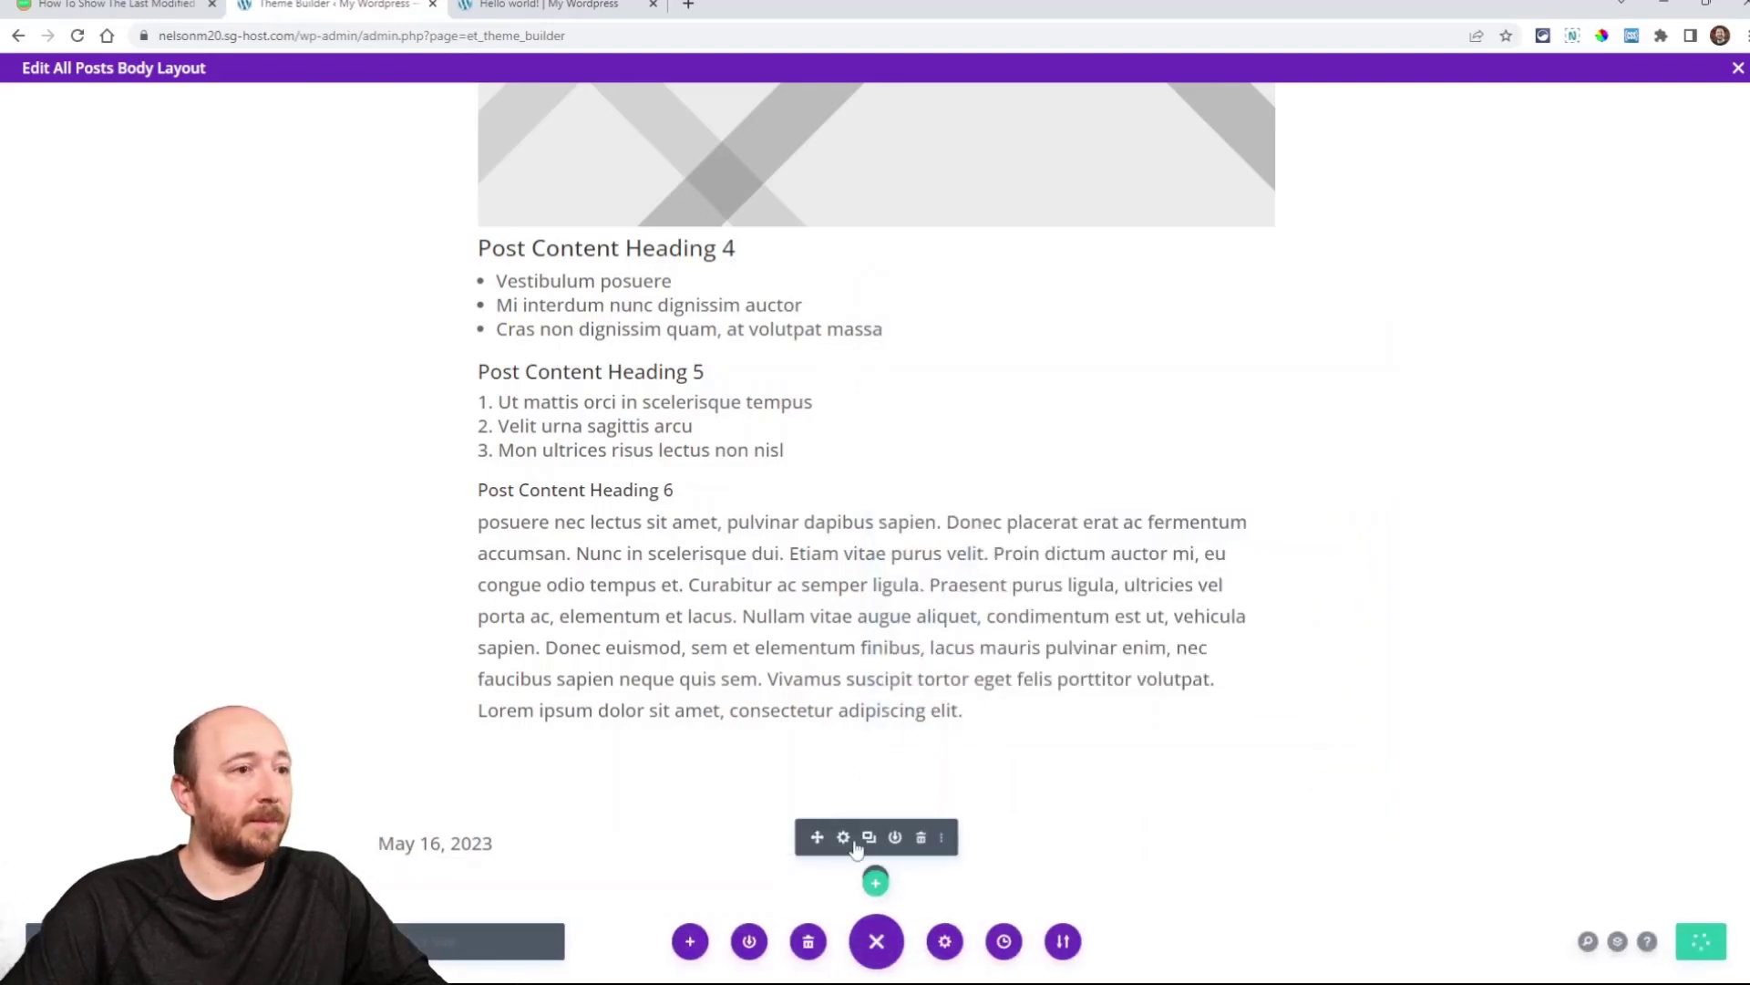
{"action": "key", "text": "ctrl+s"}
Step: Check the live Hello world! post shows March 10, 2021, then return to the editor
{"action": "scroll", "coordinate": [825, 578], "scroll_direction": "up", "scroll_amount": 10}
{"action": "scroll", "coordinate": [820, 571], "scroll_direction": "up", "scroll_amount": 1}
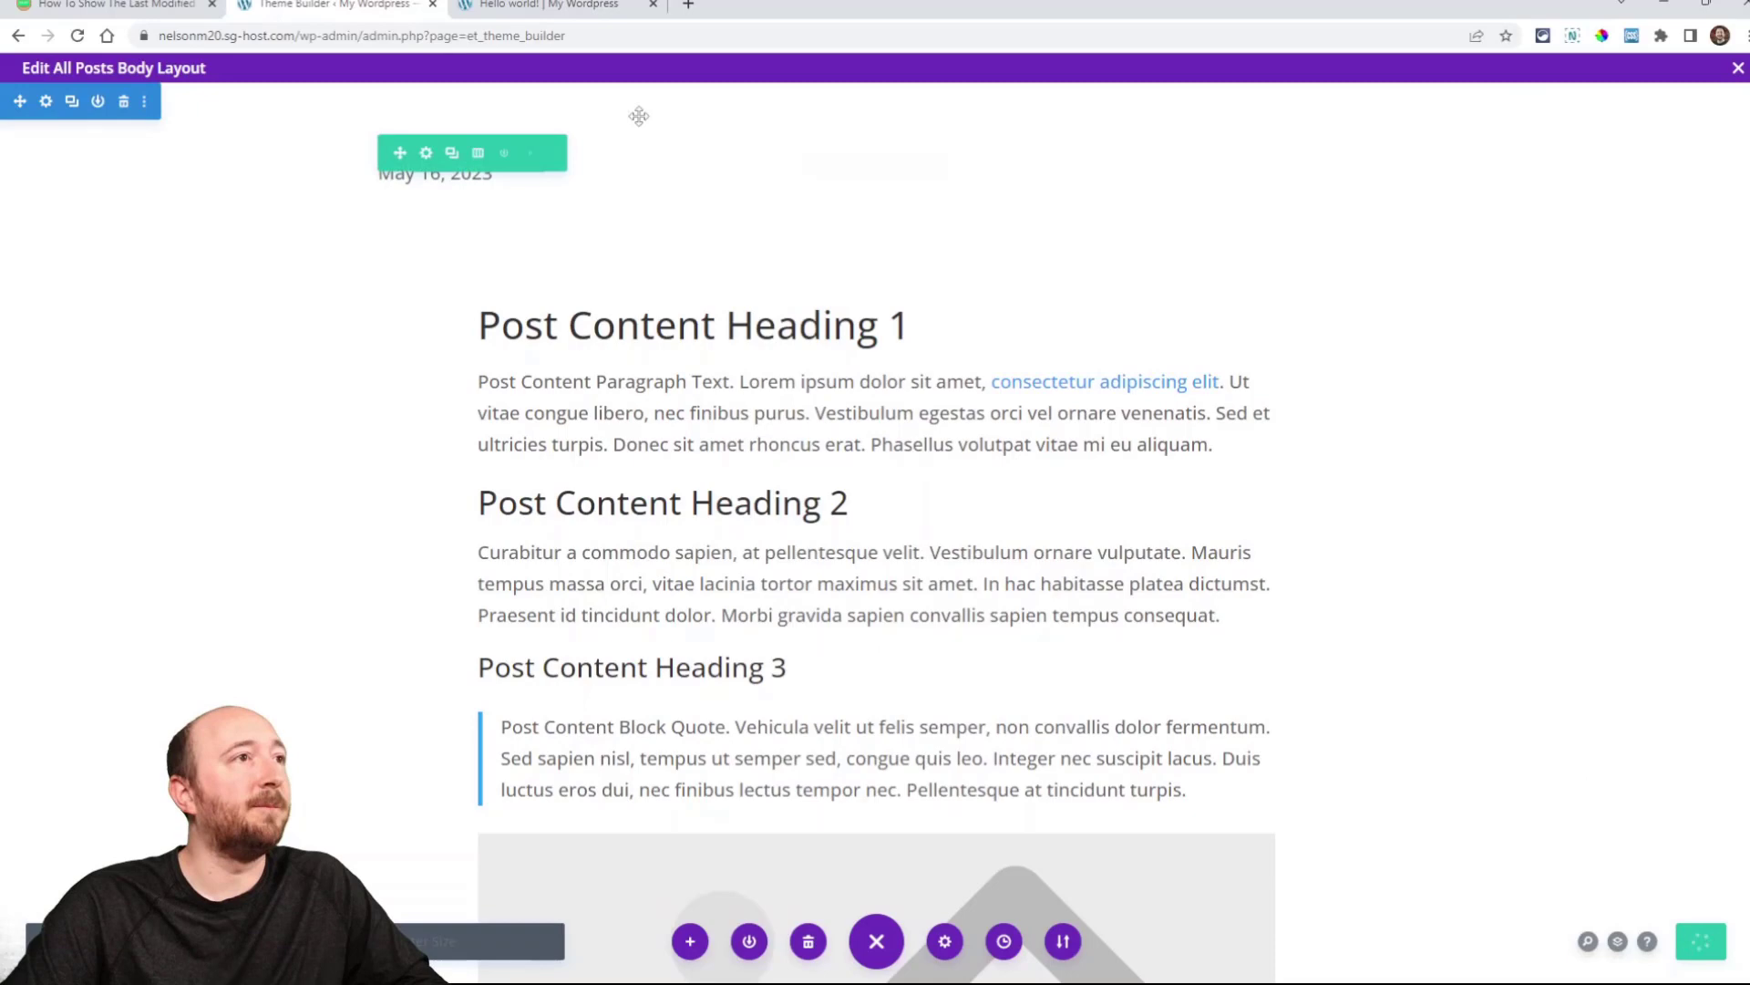
{"action": "left_click", "coordinate": [561, 5]}
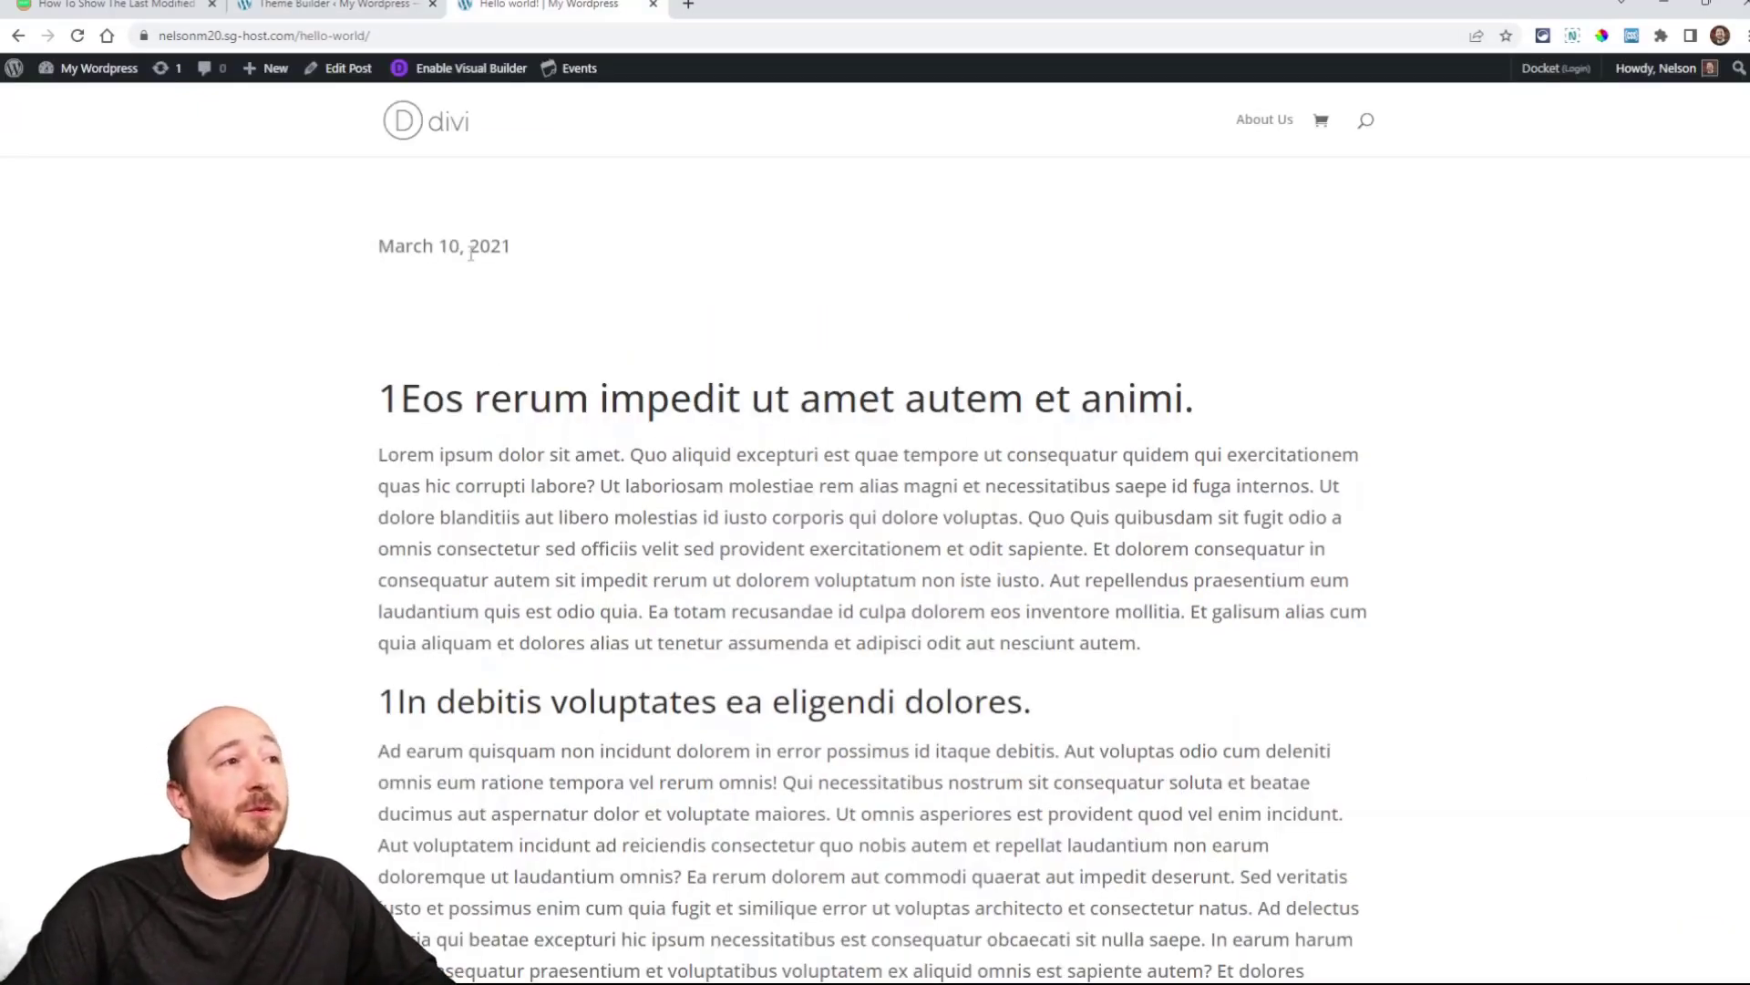
{"action": "key", "text": "ctrl+Page_Up"}
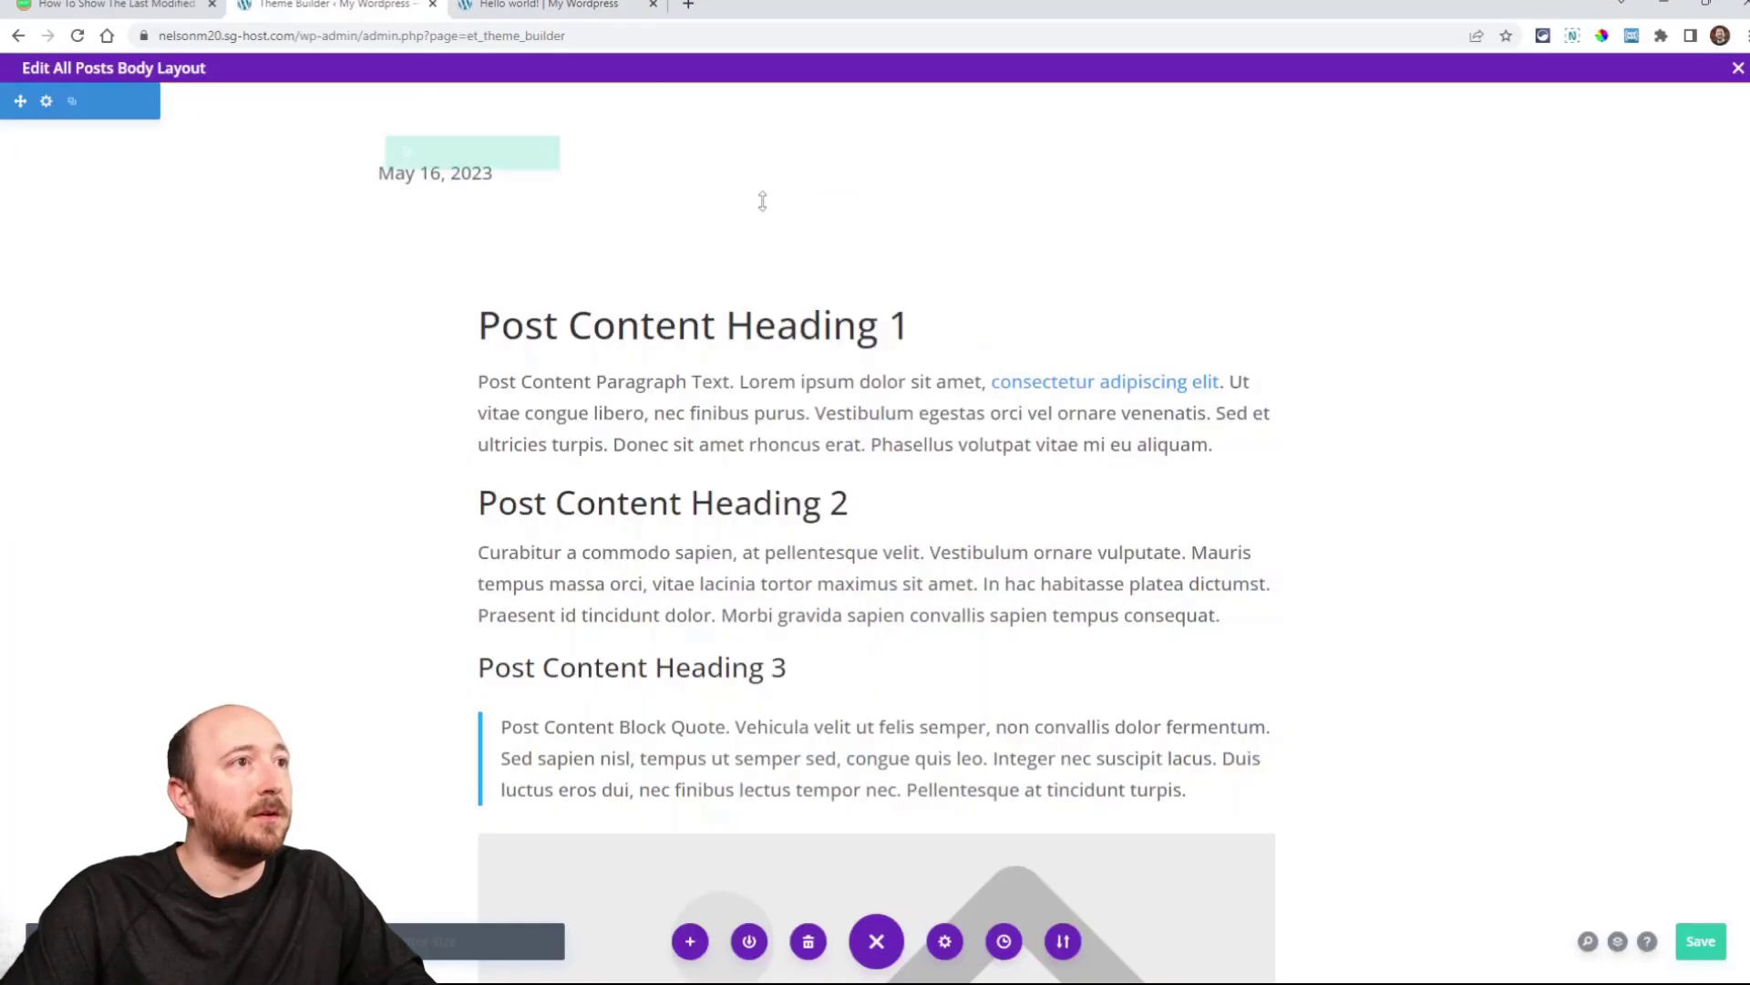
Step: Prefix the publish date with 'Published:' and save the All Posts body template
{"action": "left_click", "coordinate": [843, 168]}
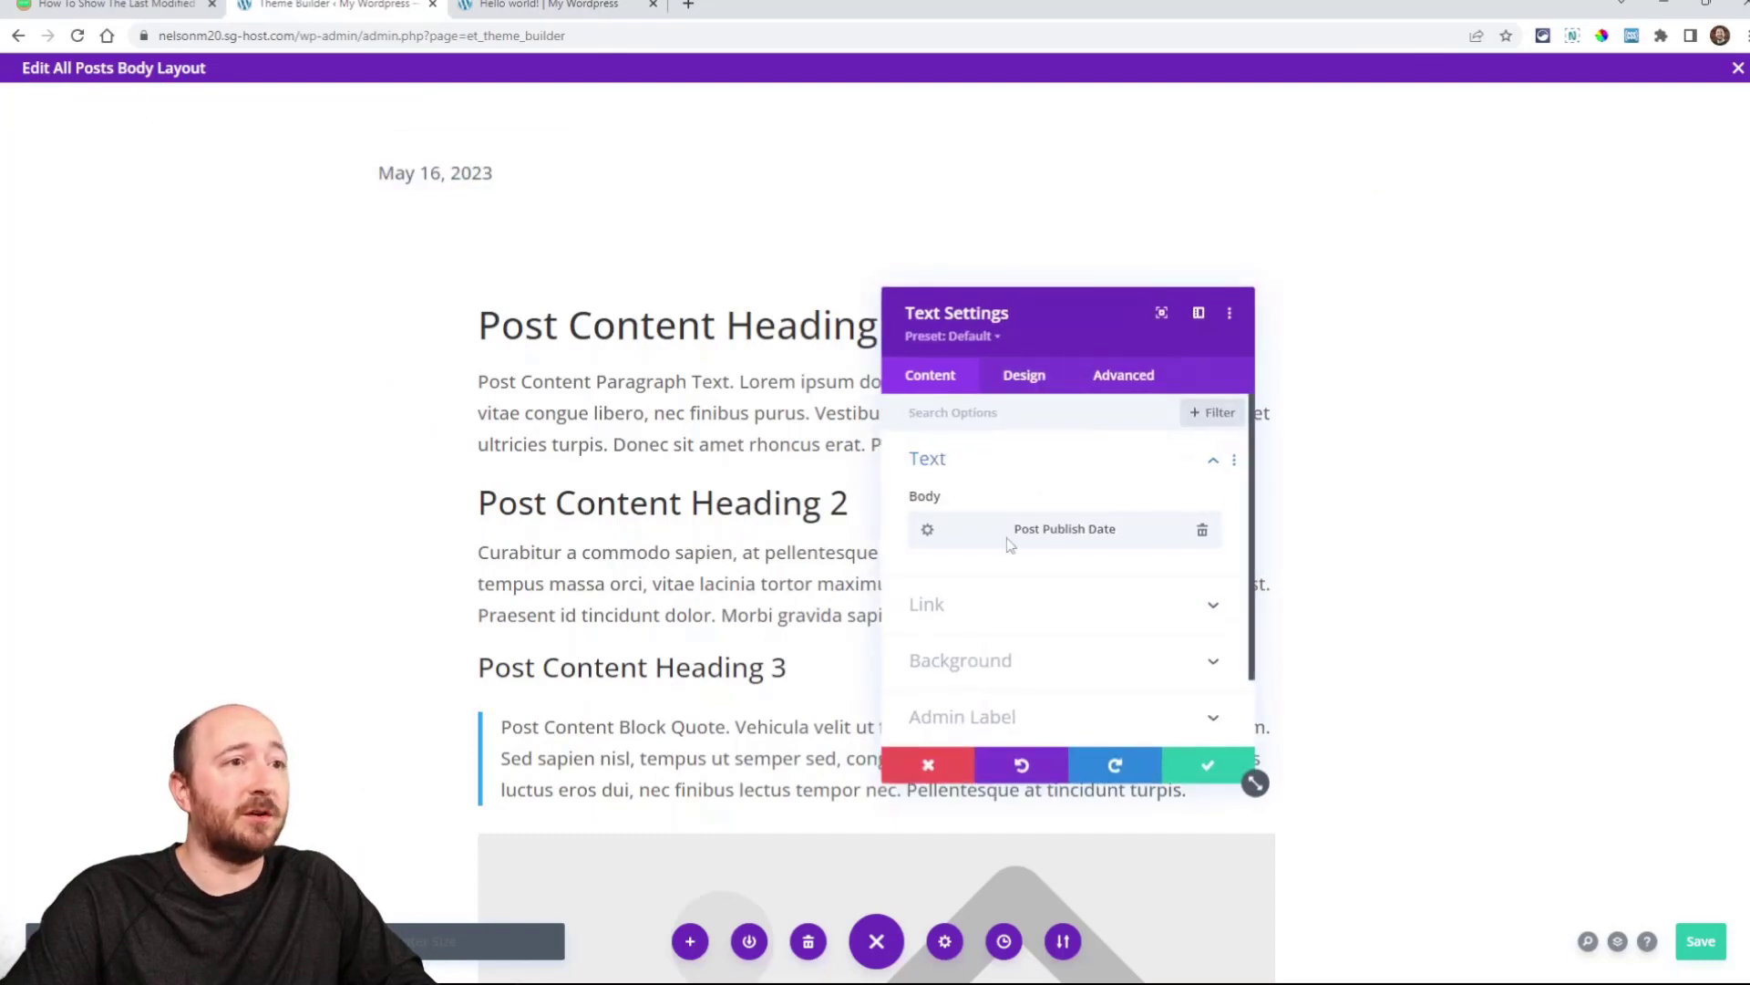
{"action": "left_click", "coordinate": [925, 533]}
{"action": "left_click", "coordinate": [969, 630]}
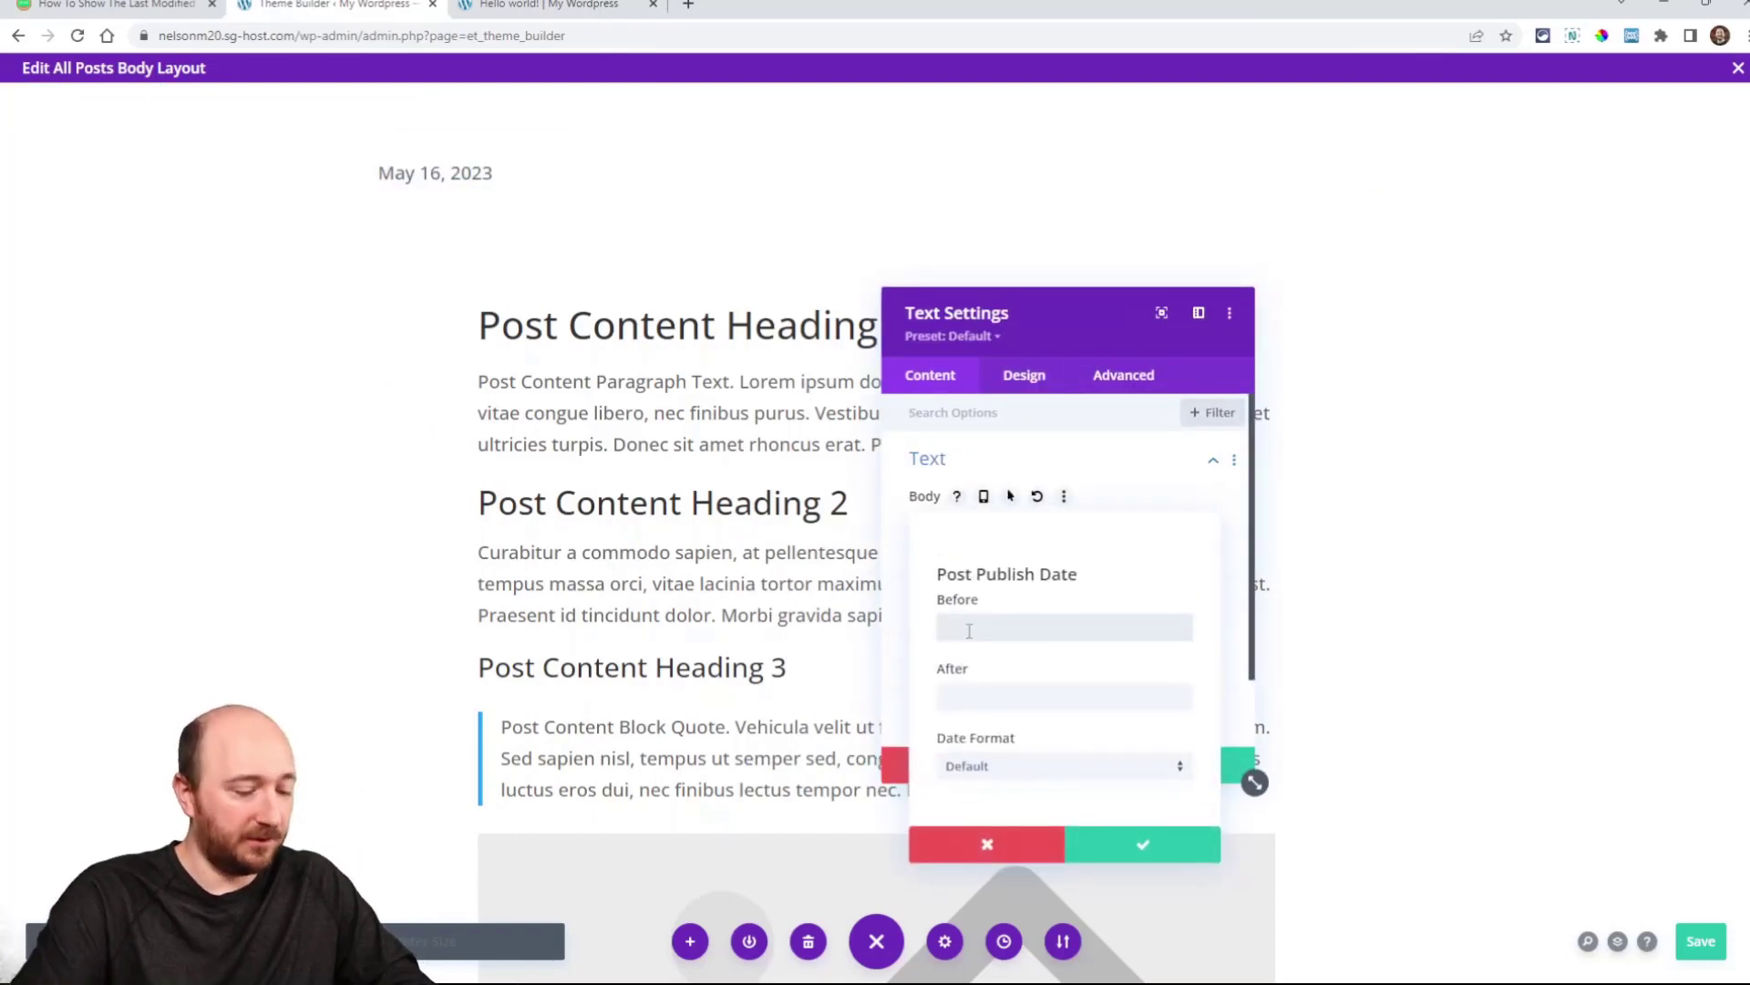
{"action": "type", "text": "ublished"}
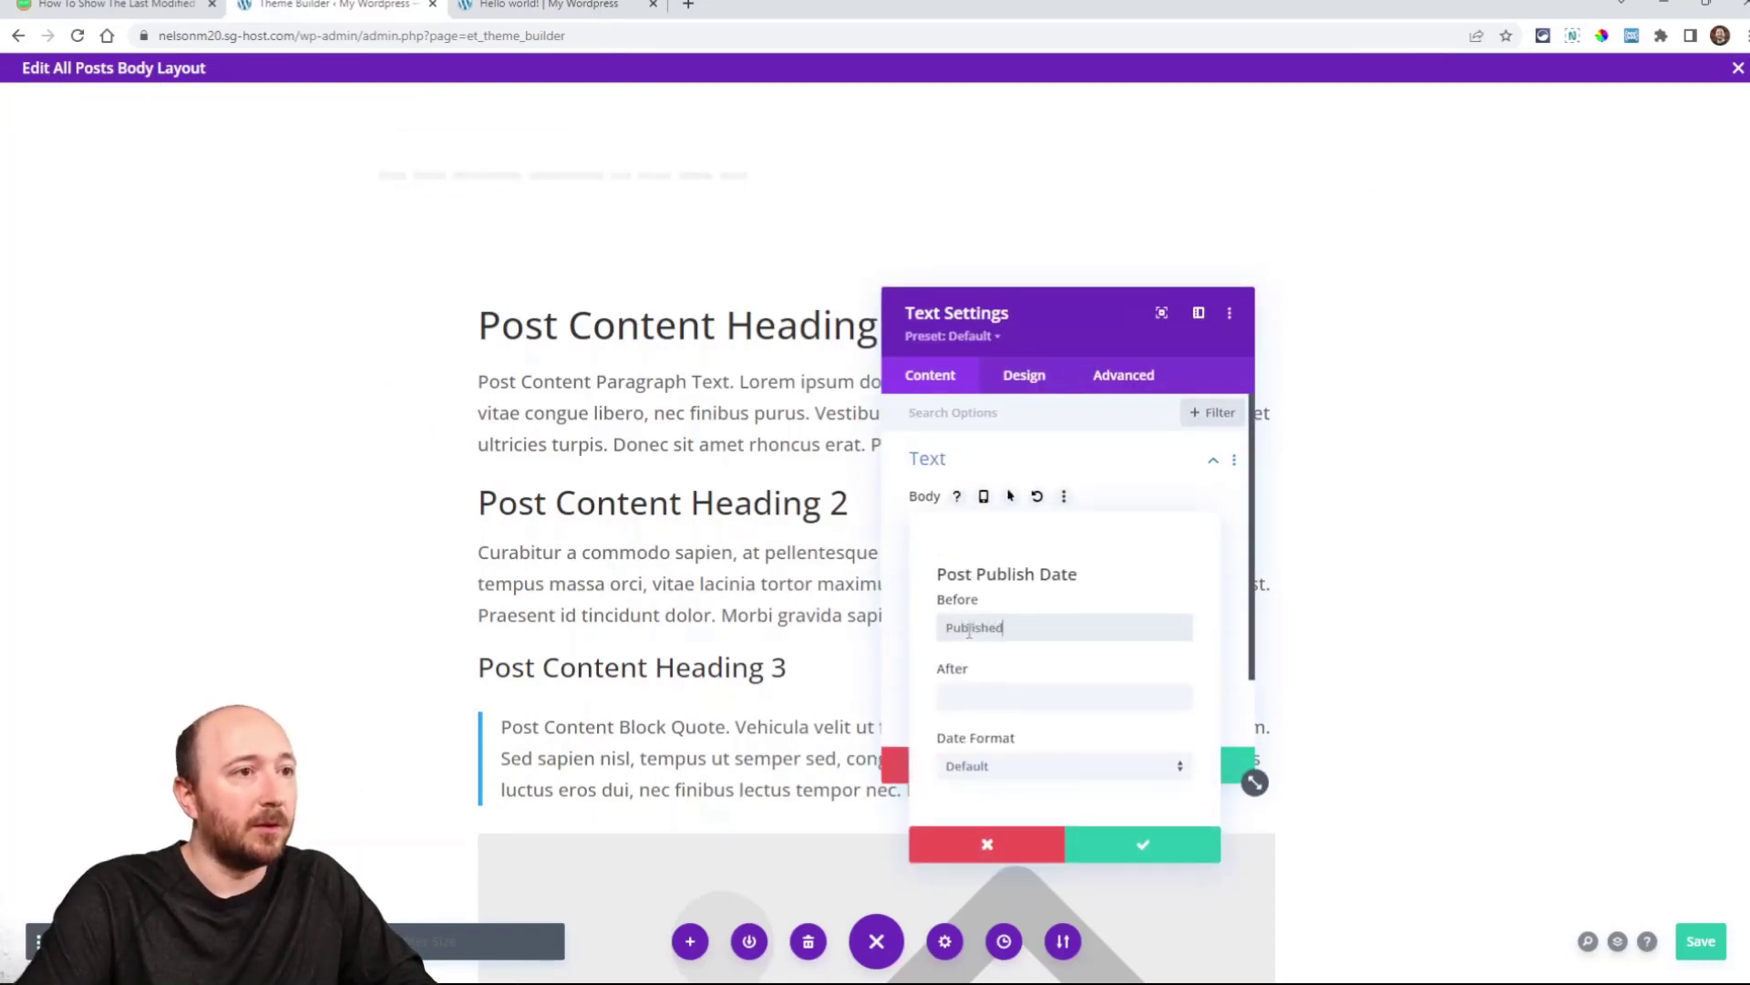
{"action": "type", "text": ":"}
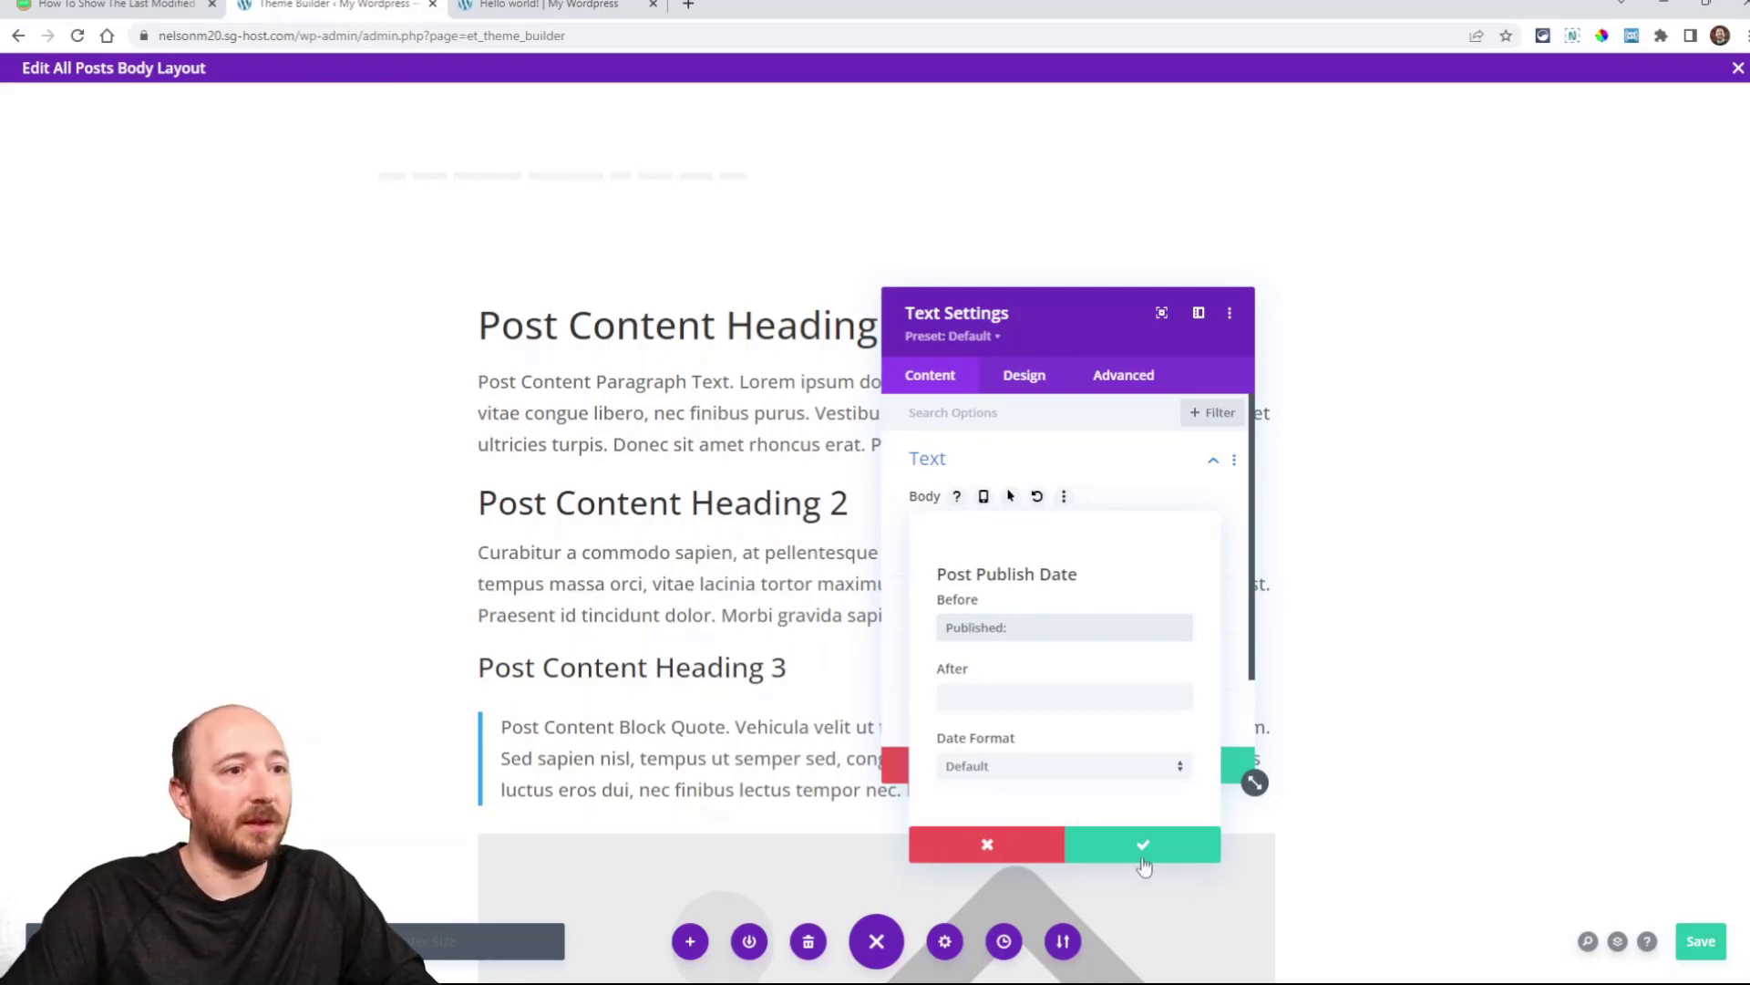
{"action": "left_click", "coordinate": [1143, 845]}
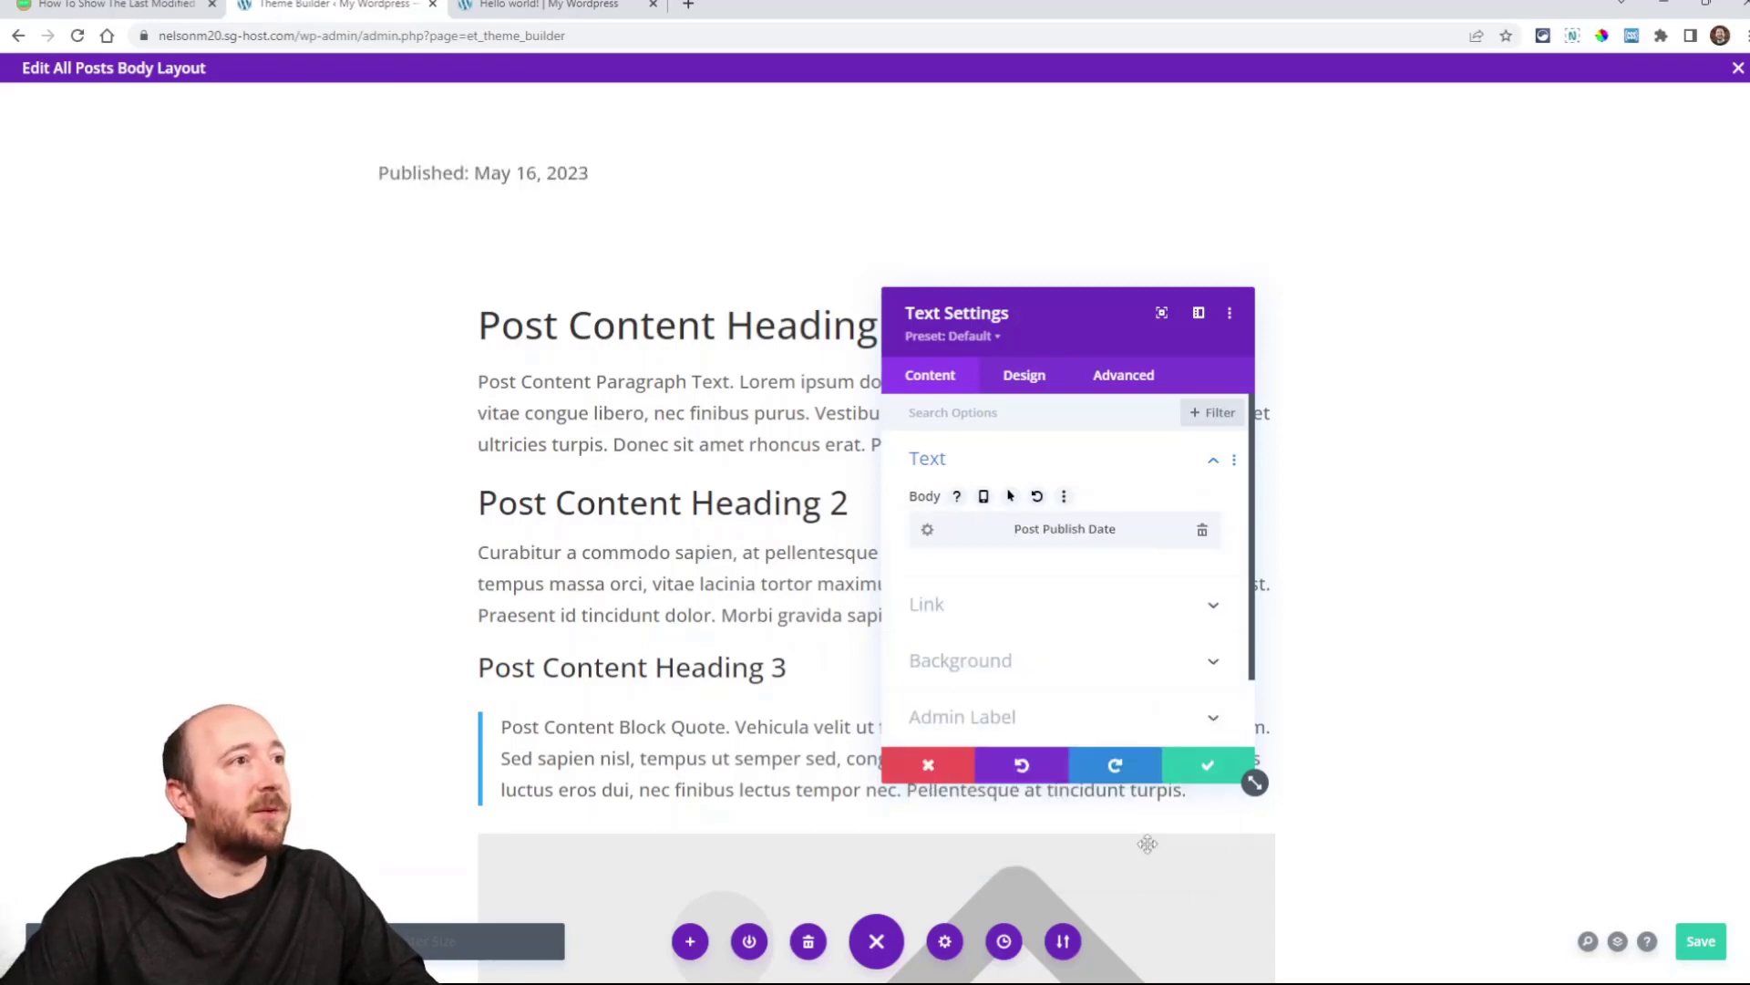
{"action": "left_click", "coordinate": [1205, 768]}
{"action": "left_click", "coordinate": [1701, 945]}
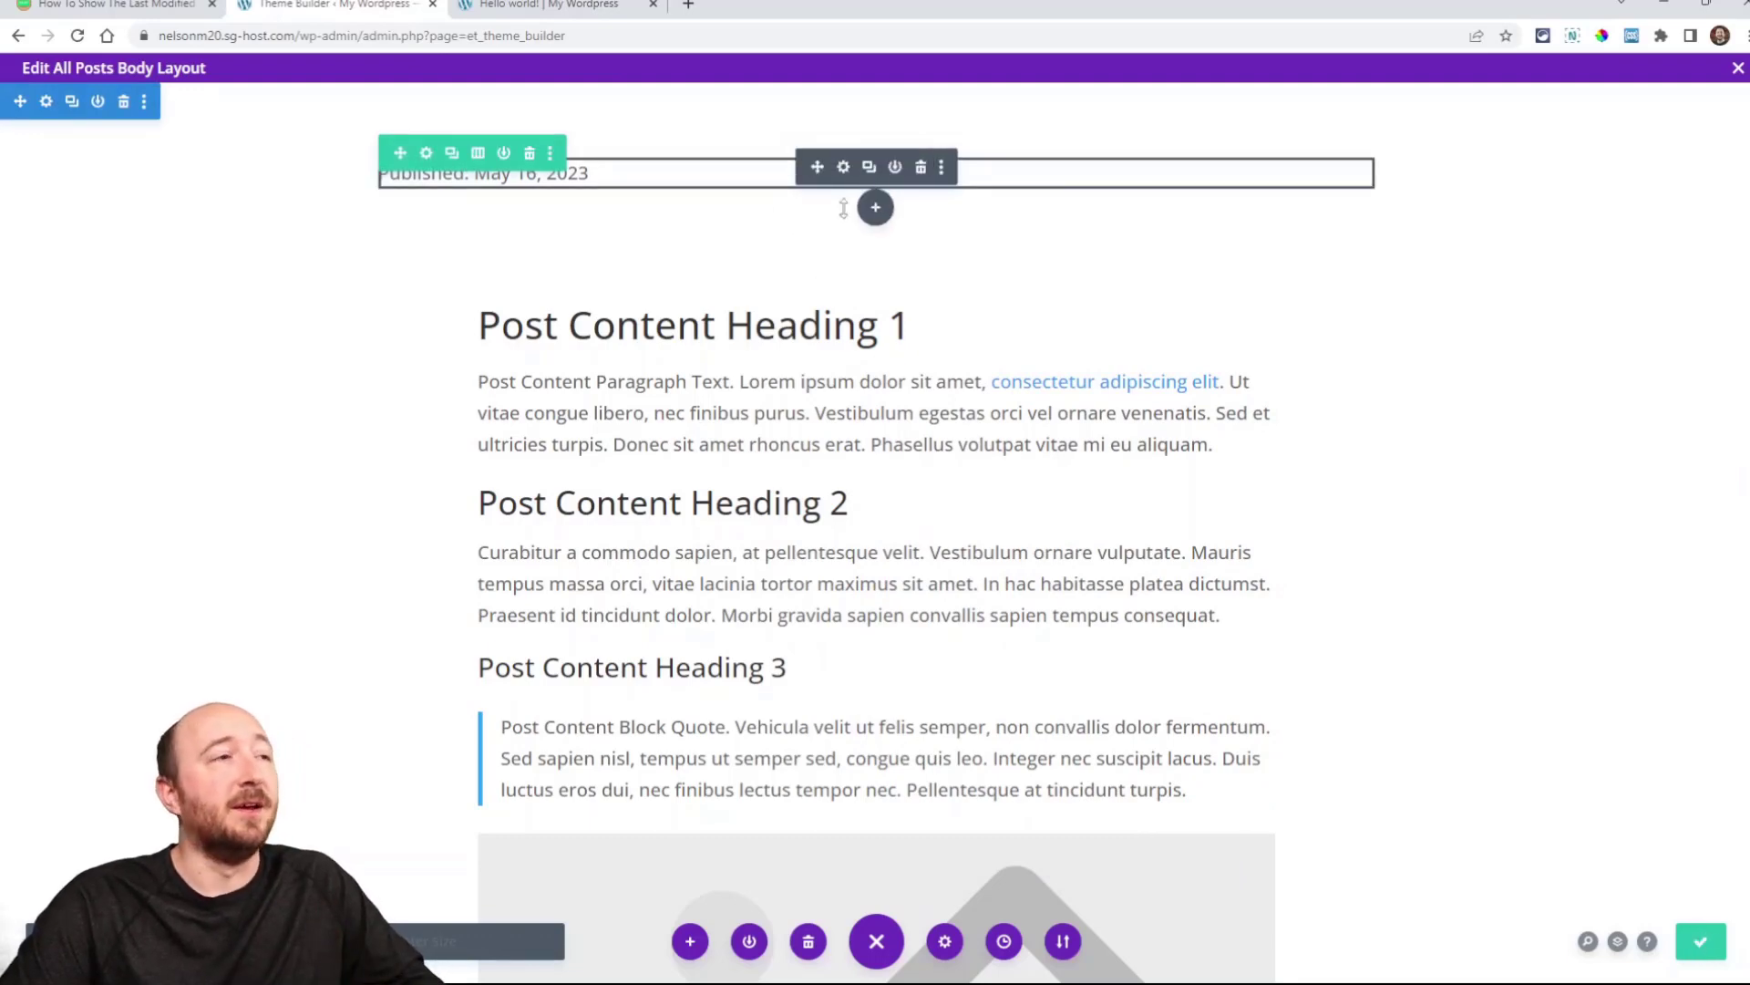
Step: Reload the Hello world! post, paste a Lorem ipsum paragraph as its content and update it
{"action": "left_click", "coordinate": [534, 10]}
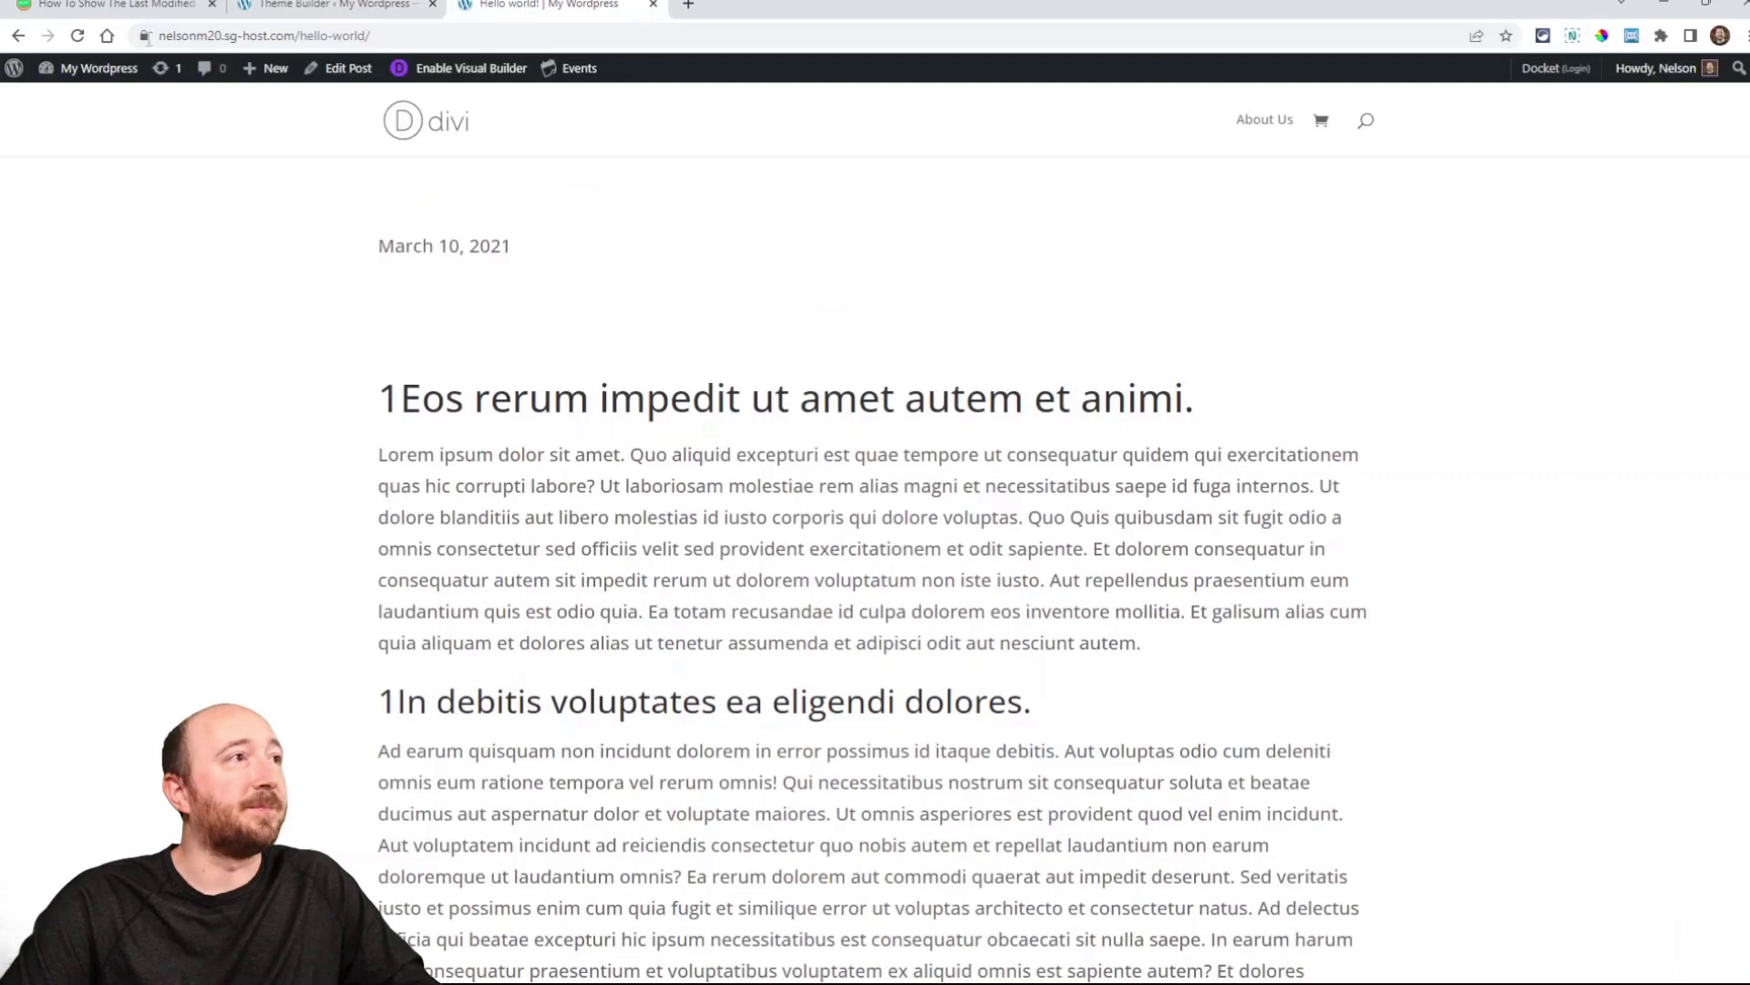
{"action": "left_click", "coordinate": [78, 36]}
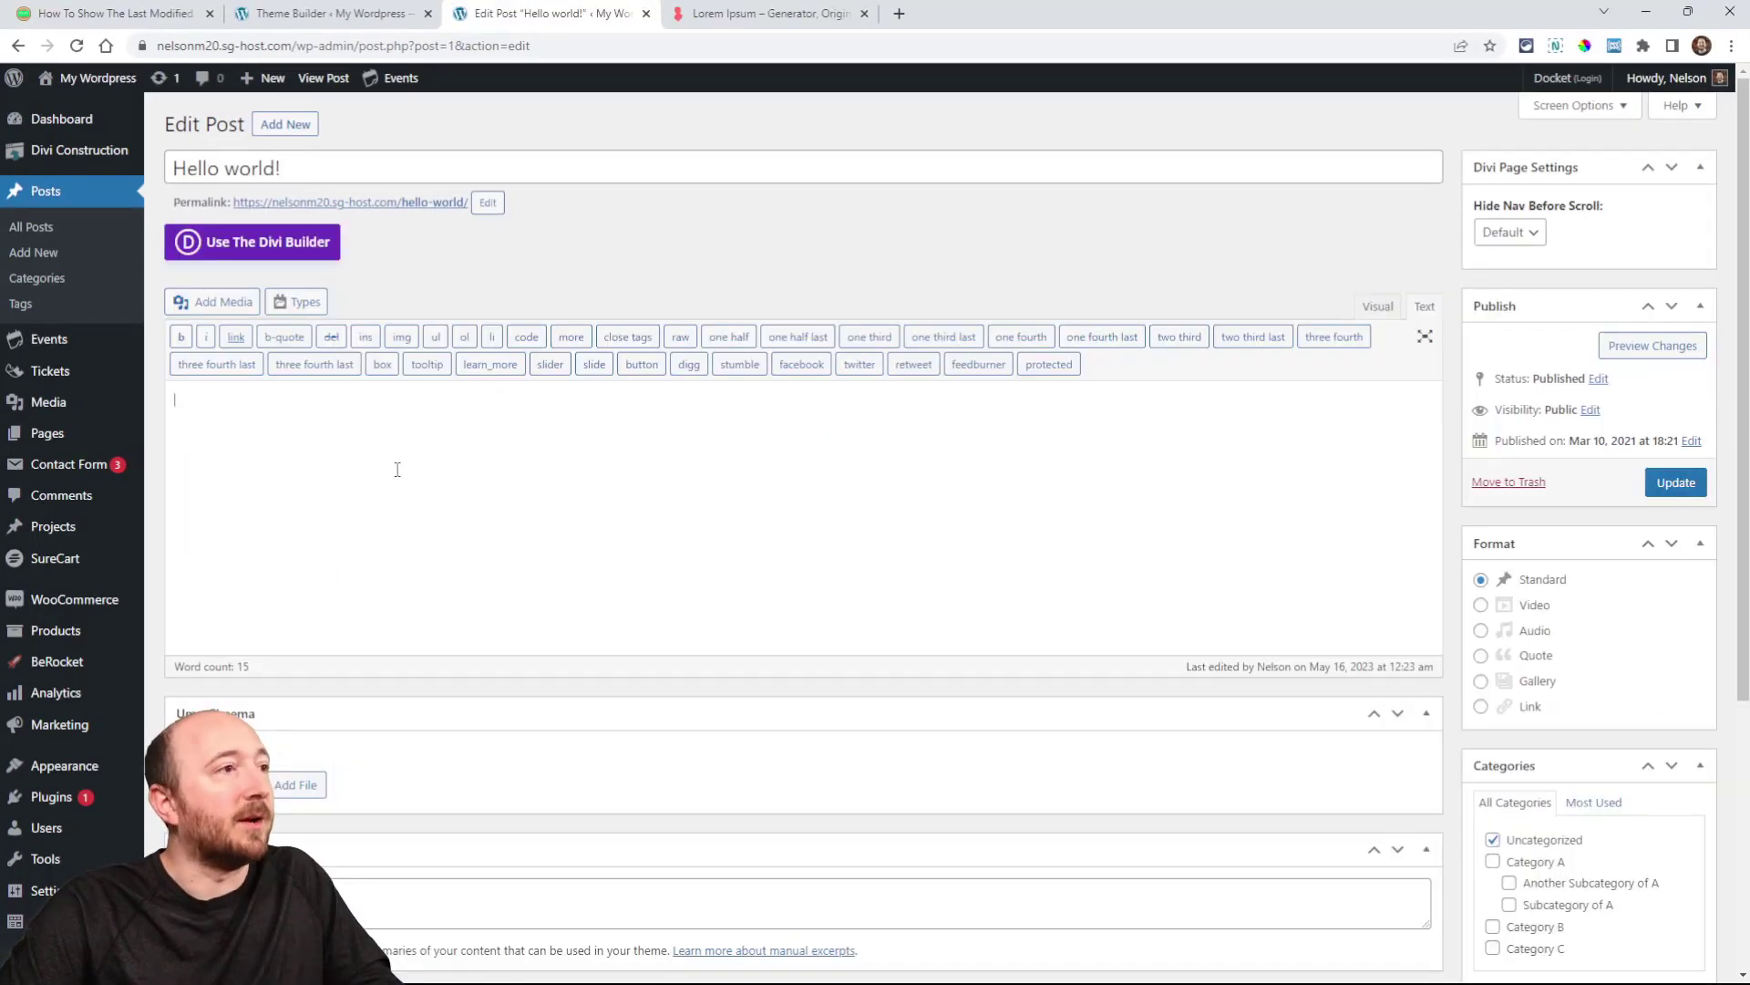
{"action": "type", "text": "Lorem ipsum dolor sit amet, consectetur adipiscing elit, sed do eiusmod tempor incididunt ut labore et dolore magna aliqua. Ut enim ad minim veniam, quis nostrud exercitation ullamco laboris nisi ut aliquip ex ea commodo consequat. Duis aute irure dolor in reprehenderit in voluptate velit esse cillum dolore eu fugiat nulla pariatur. Excepteur sint occaecat cupidatat non proident, sunt in culpa qui officia deserunt mollit anim id est laborum."}
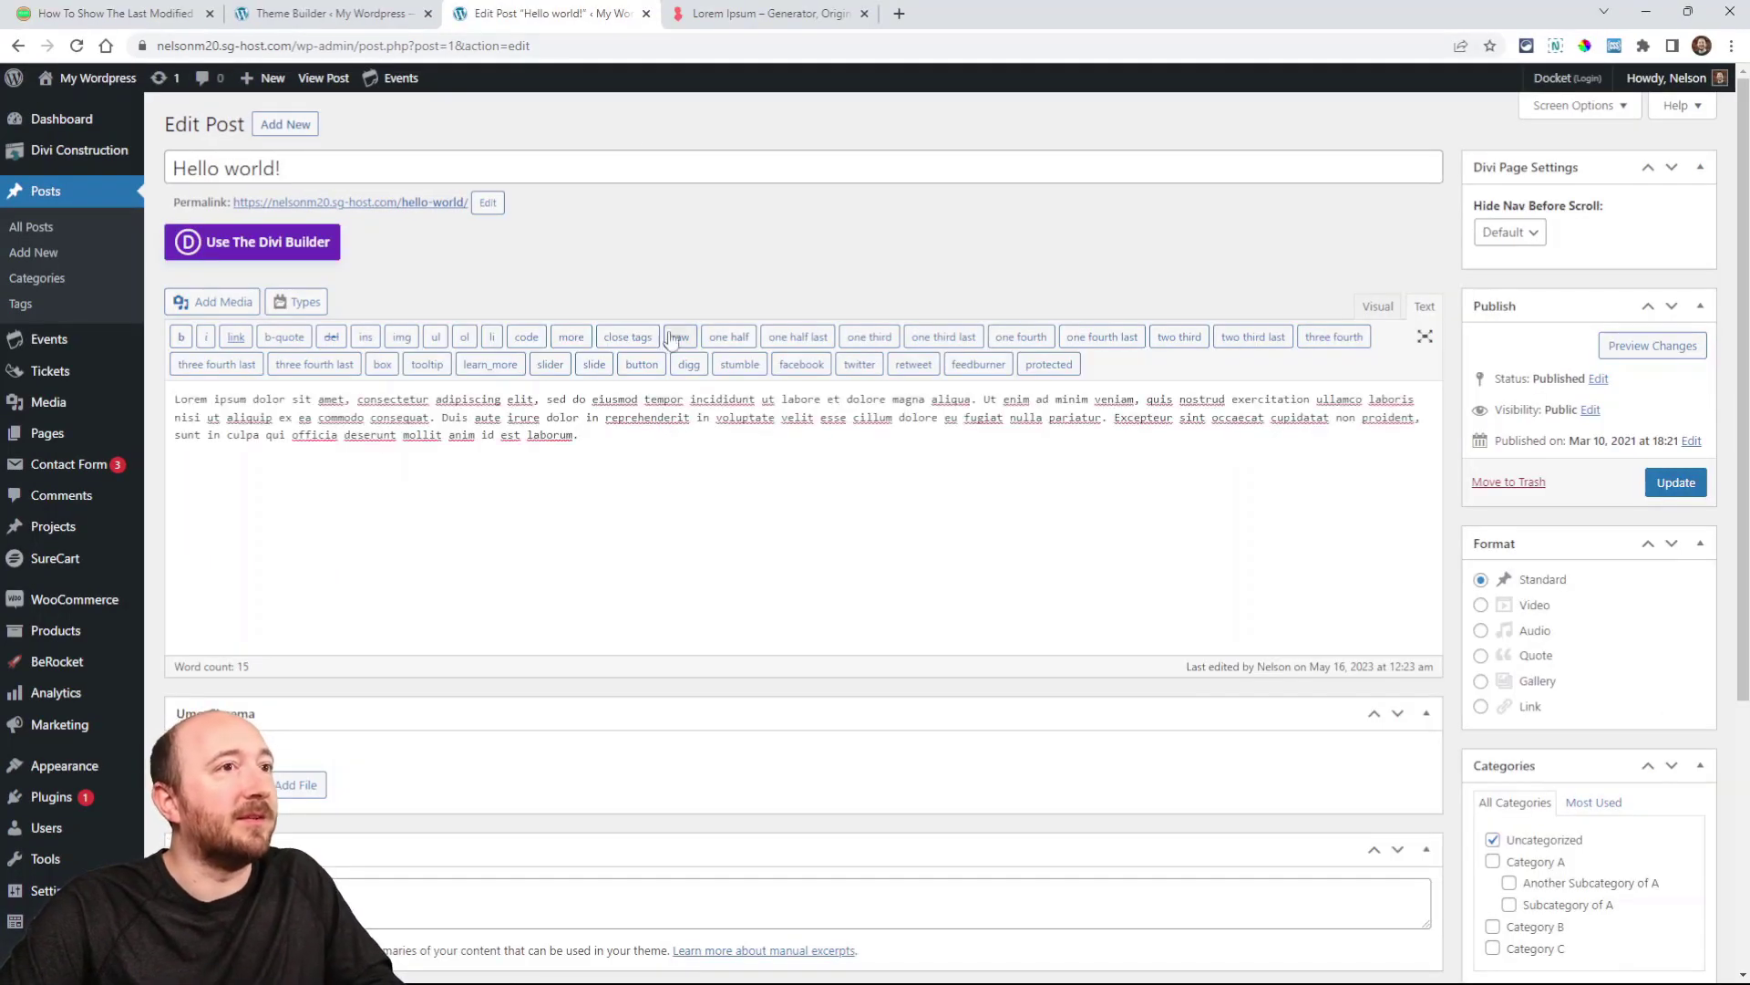
{"action": "left_click", "coordinate": [745, 13]}
{"action": "left_click", "coordinate": [584, 12]}
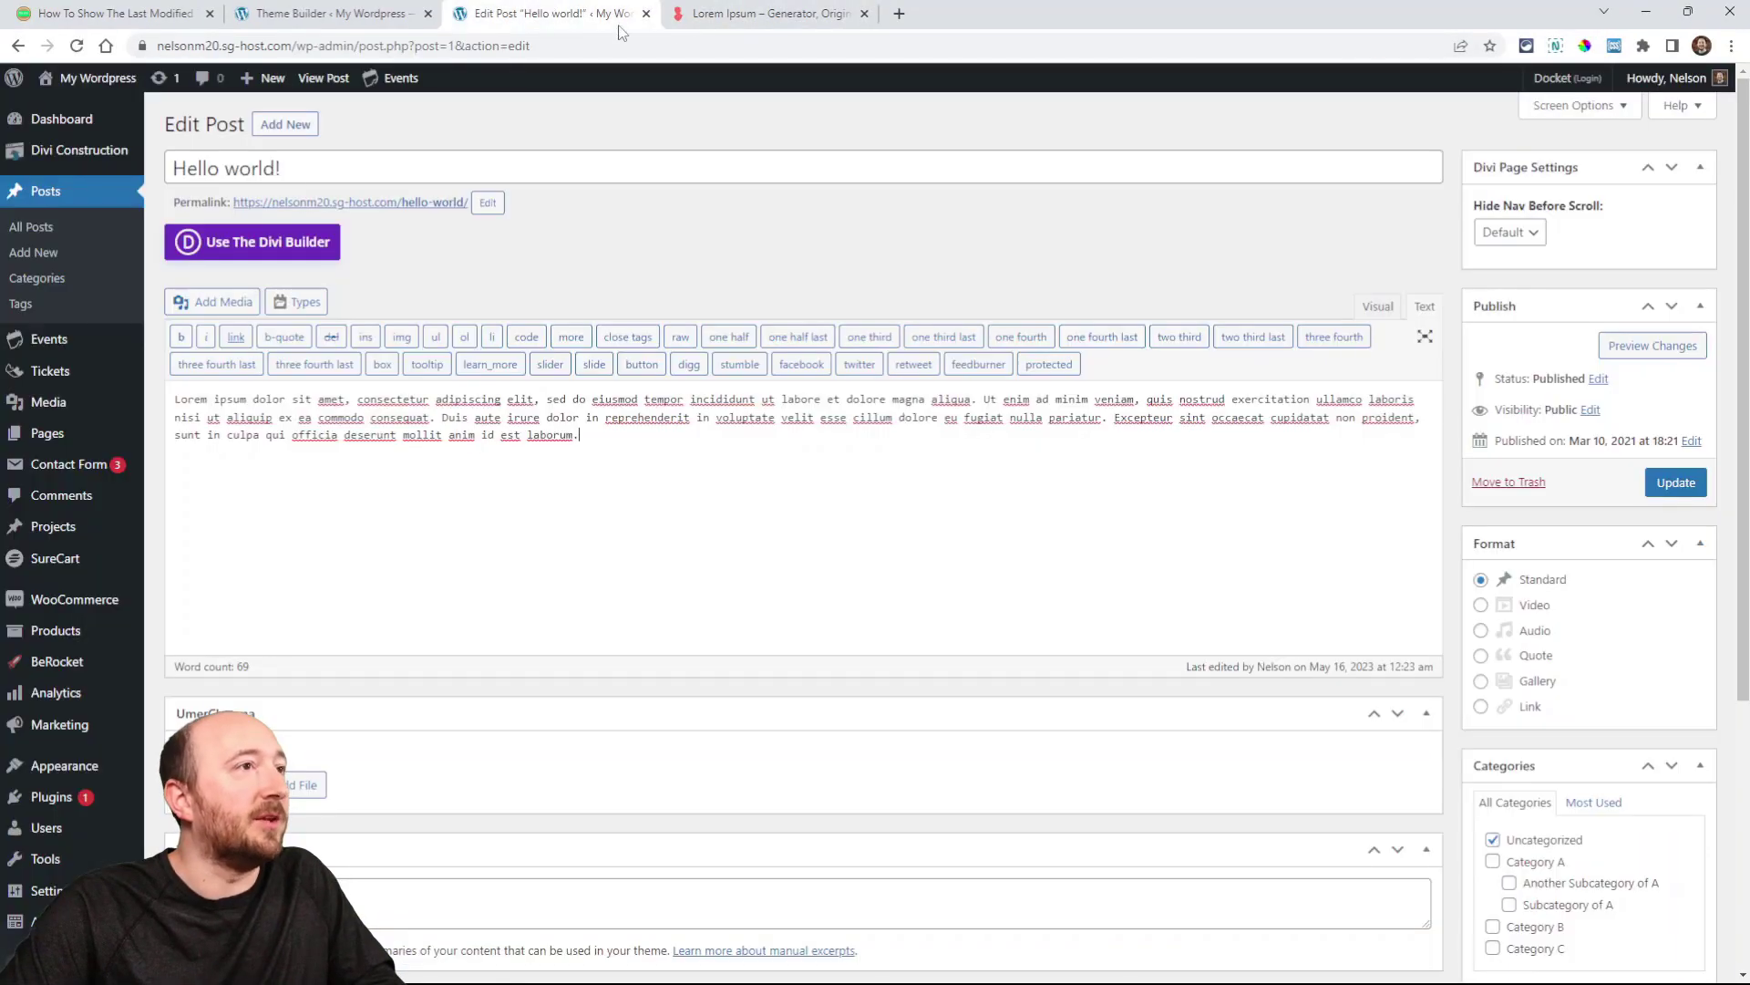
{"action": "left_click", "coordinate": [864, 13]}
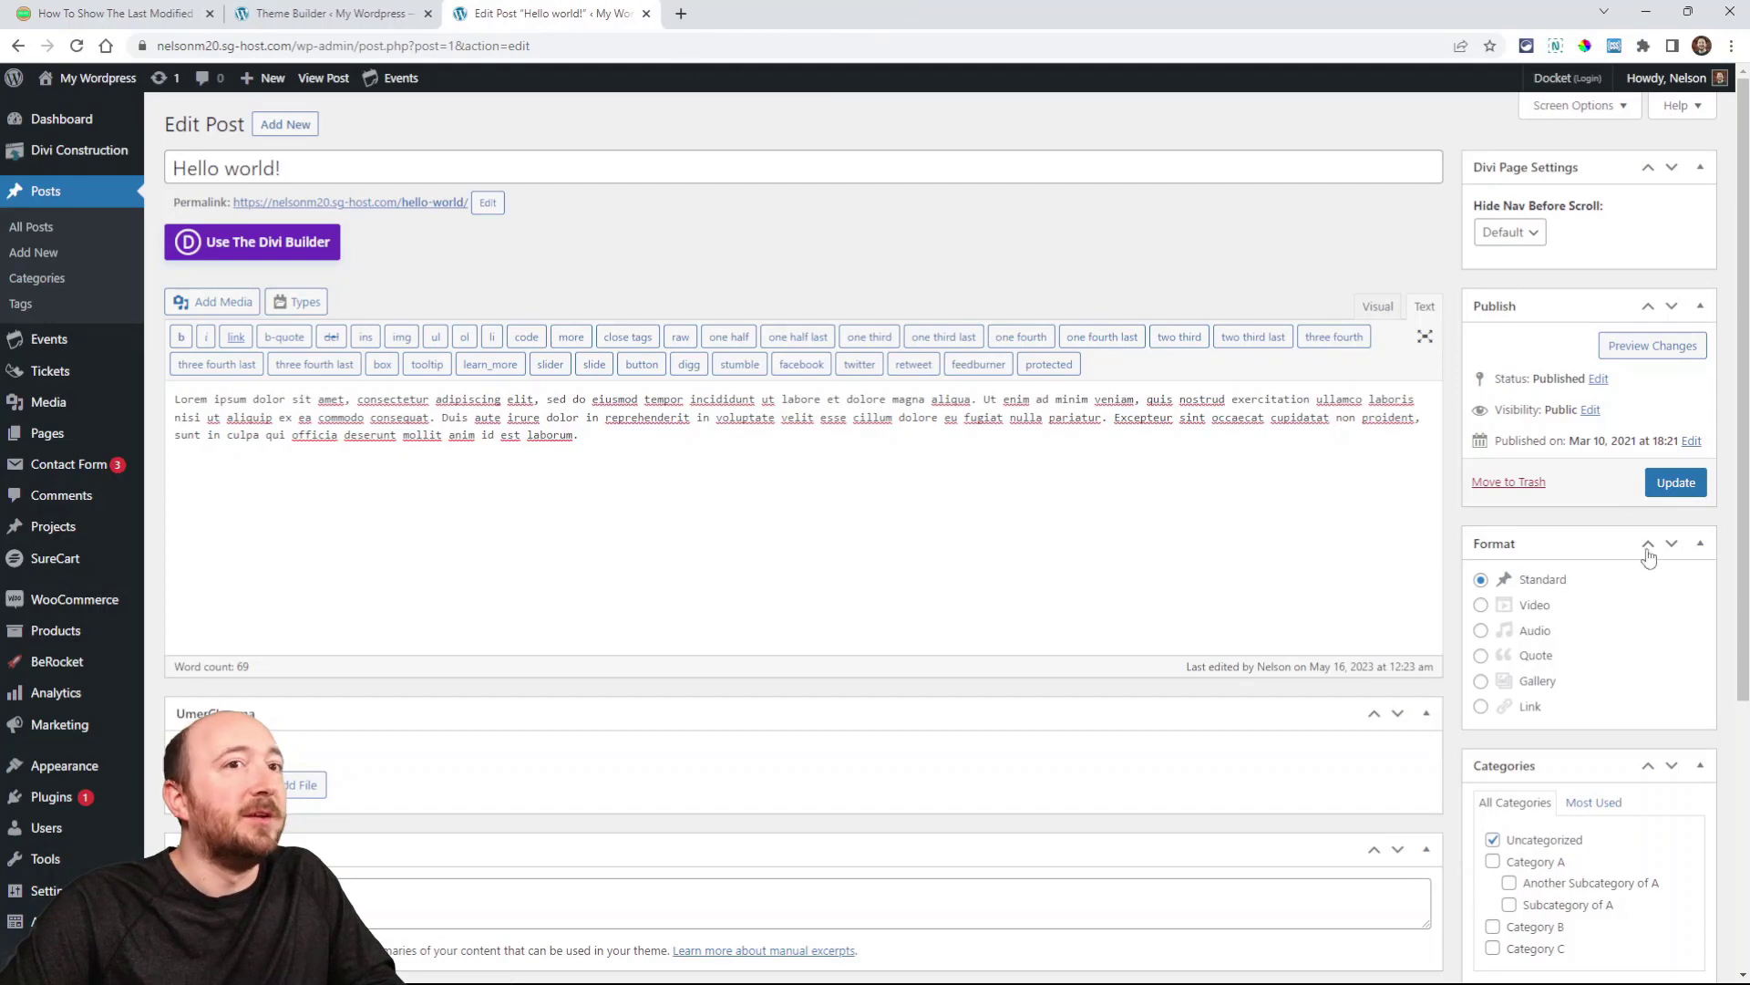
{"action": "left_click", "coordinate": [1676, 483]}
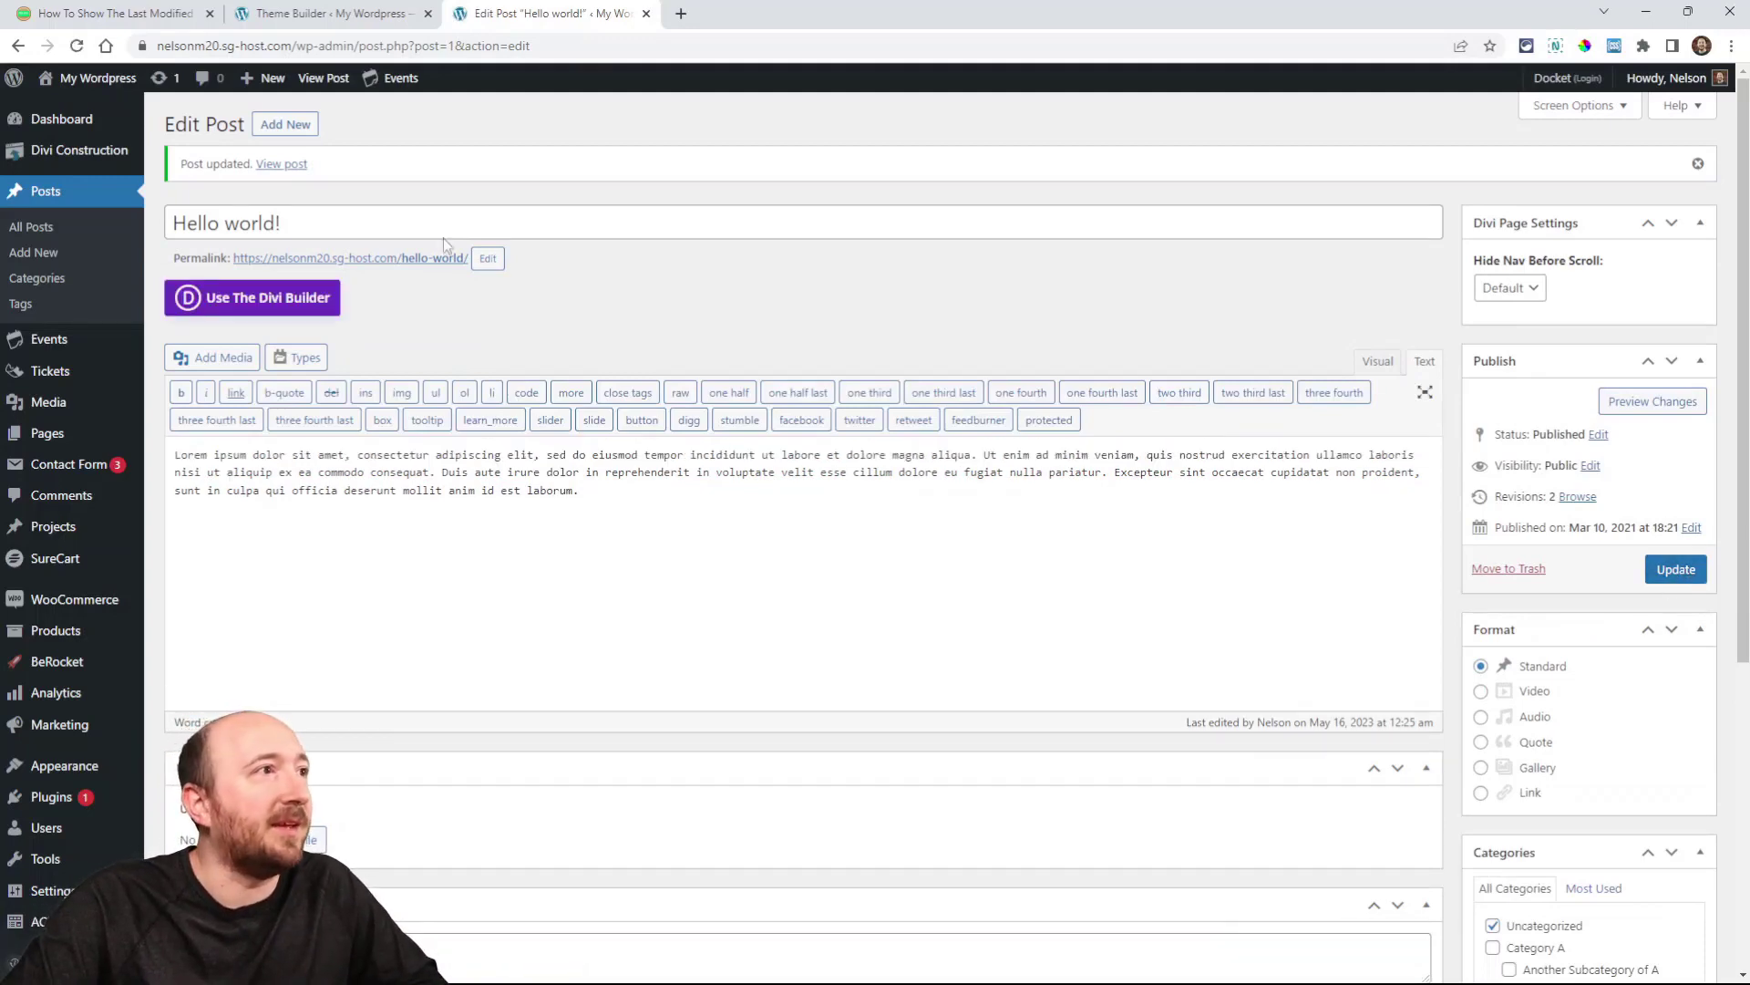
Step: View the live post showing 'Published: March 10, 2021' above the lorem ipsum paragraph
{"action": "left_click", "coordinate": [282, 165]}
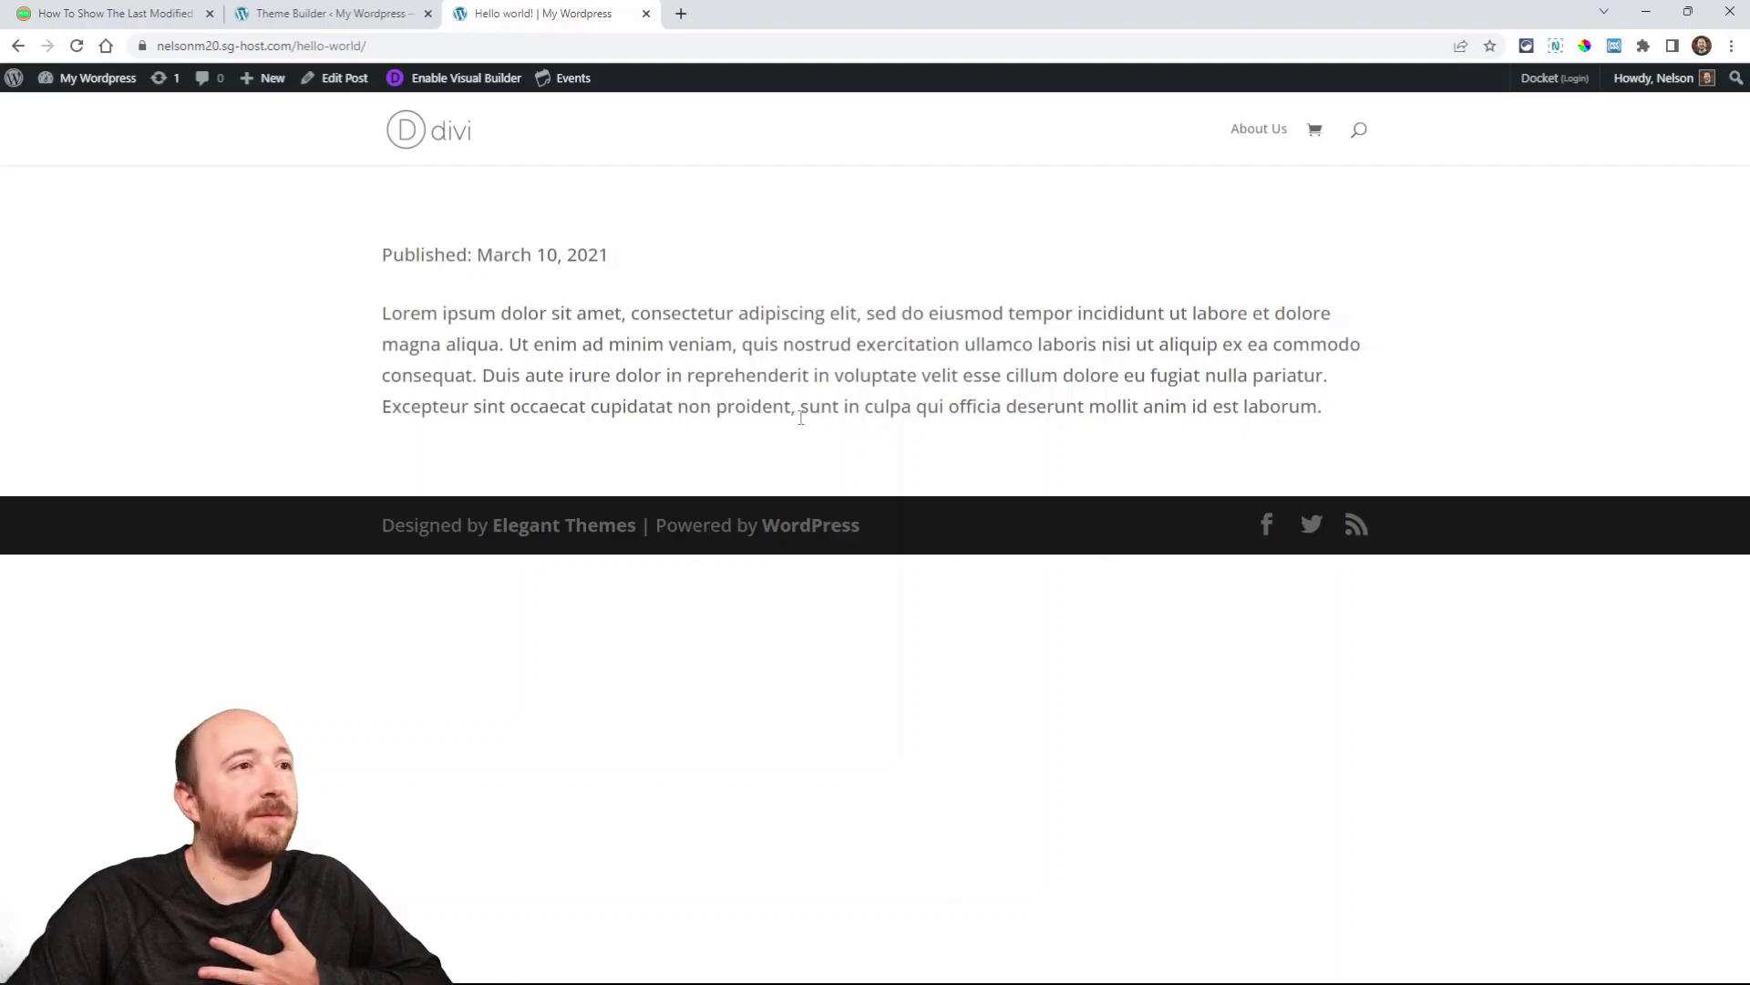
{"action": "left_click_drag", "start_coordinate": [517, 344], "coordinate": [990, 345]}
{"action": "left_click", "coordinate": [948, 427]}
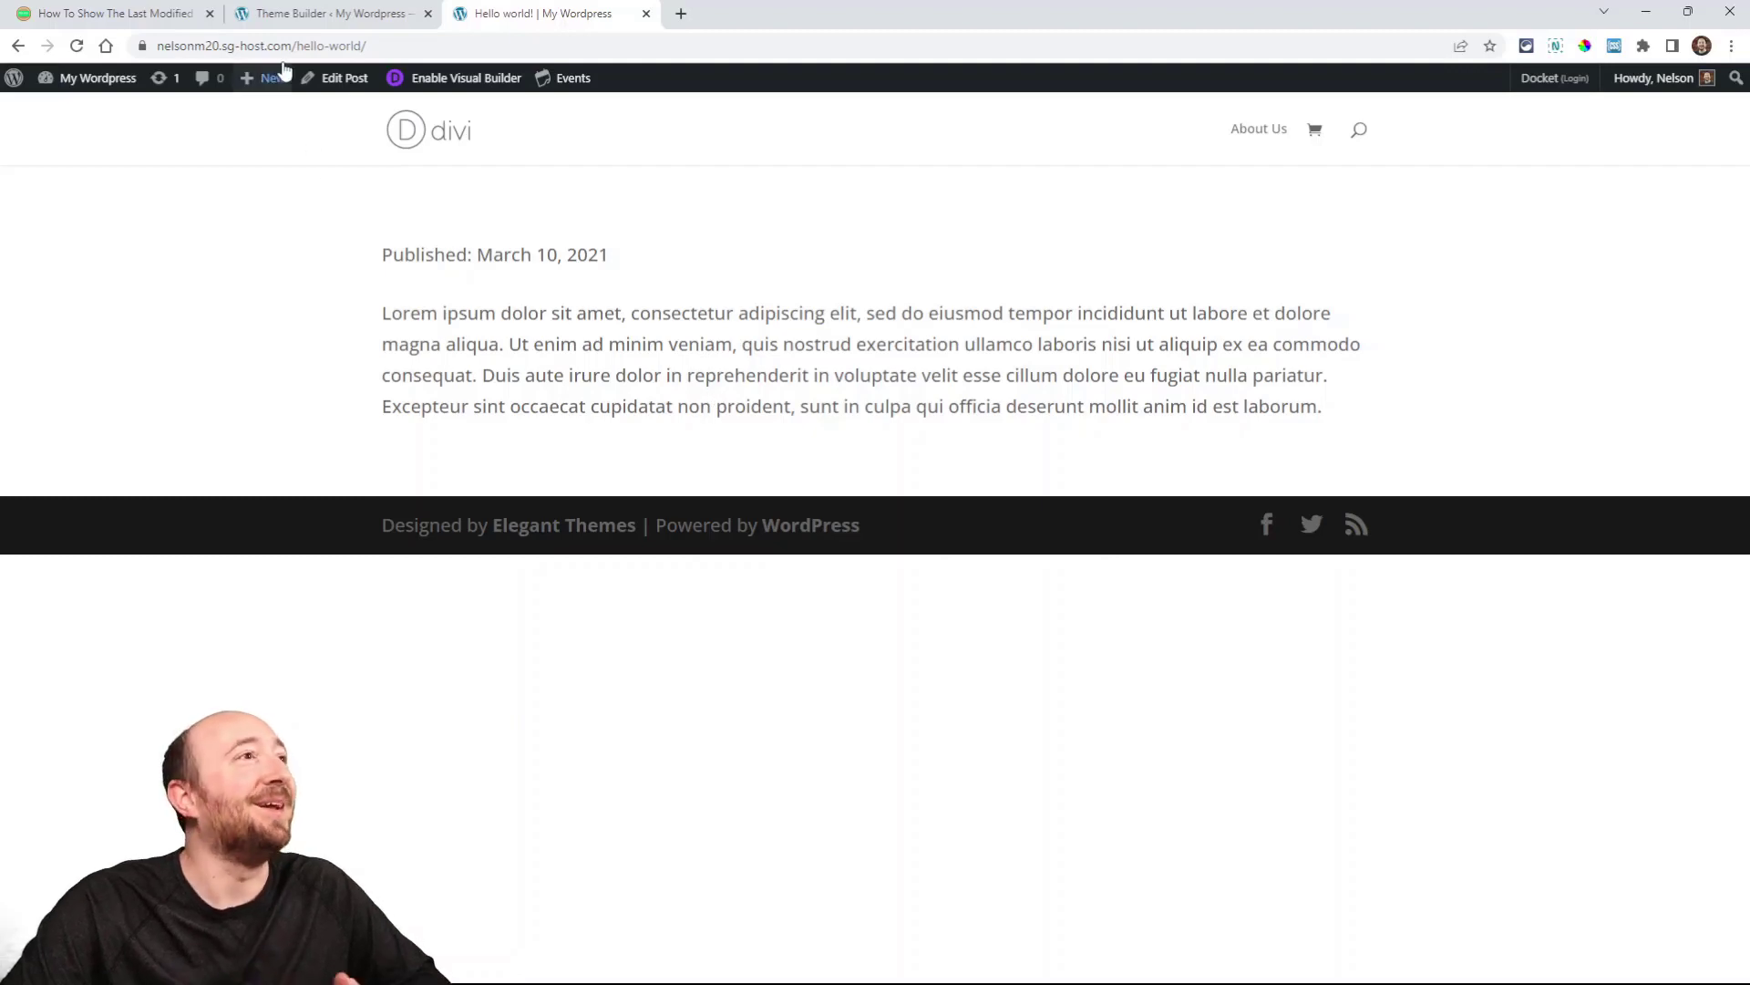
Step: Add a new Text module beneath the Published date line in the body layout
{"action": "left_click", "coordinate": [280, 13]}
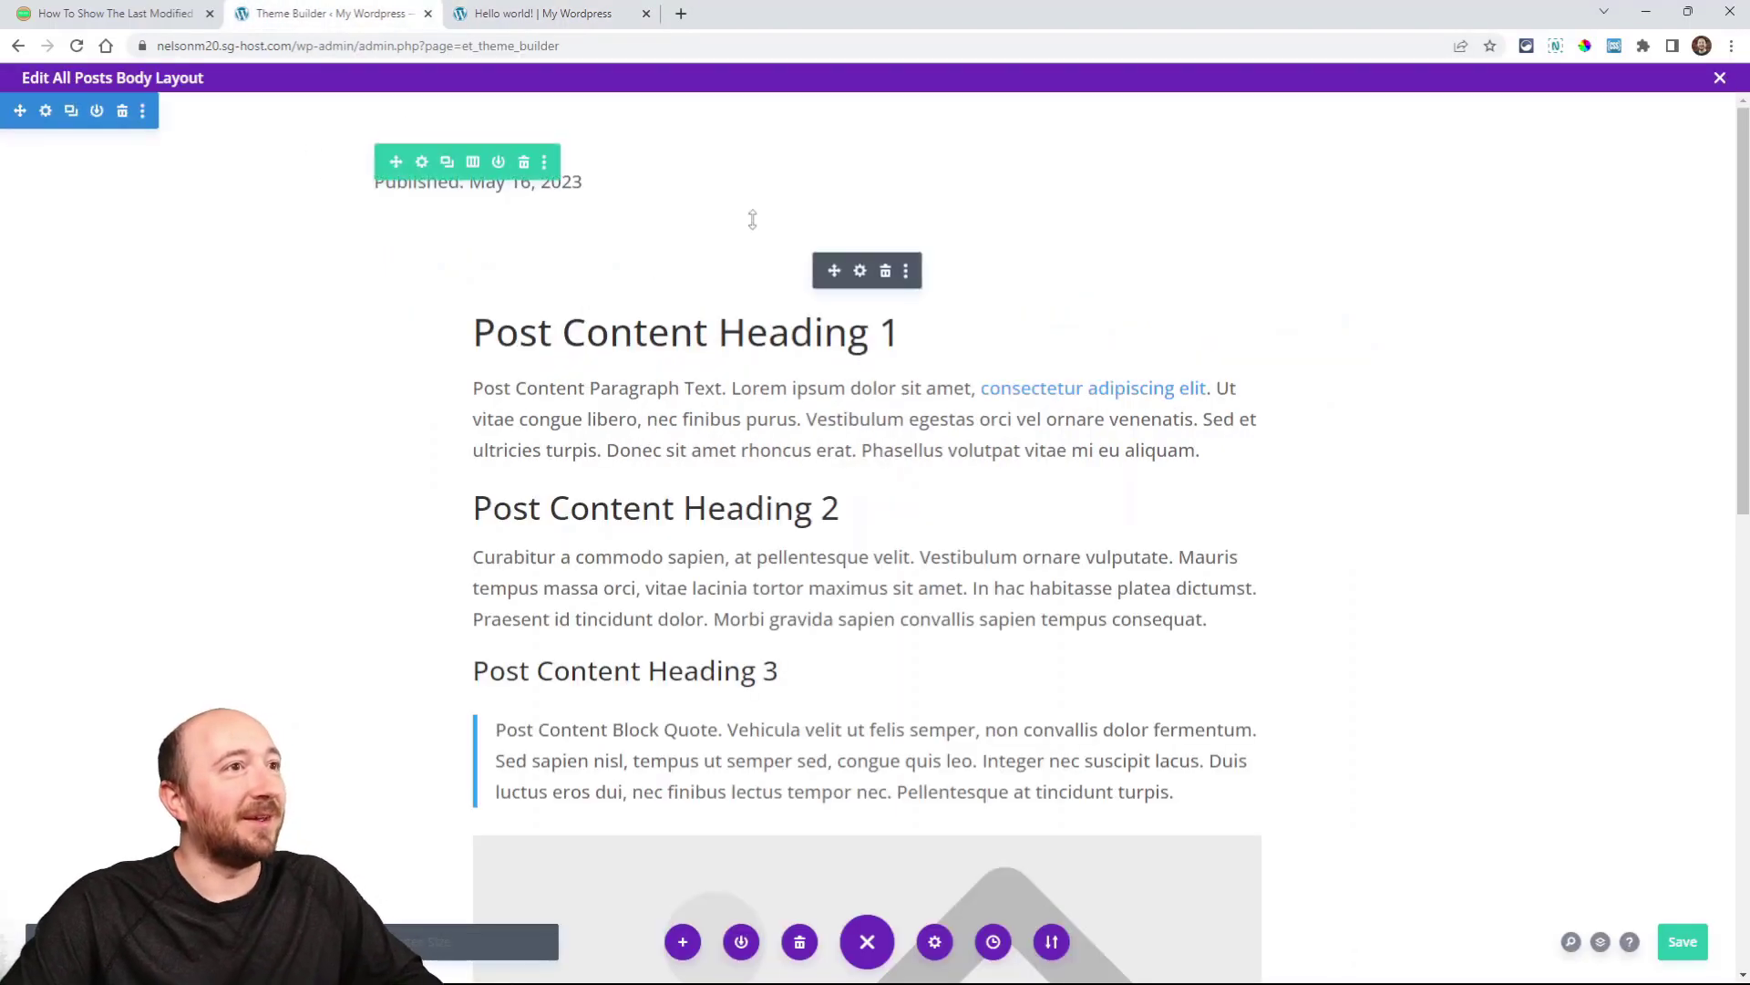
{"action": "left_click", "coordinate": [866, 217]}
{"action": "type", "text": "text"}
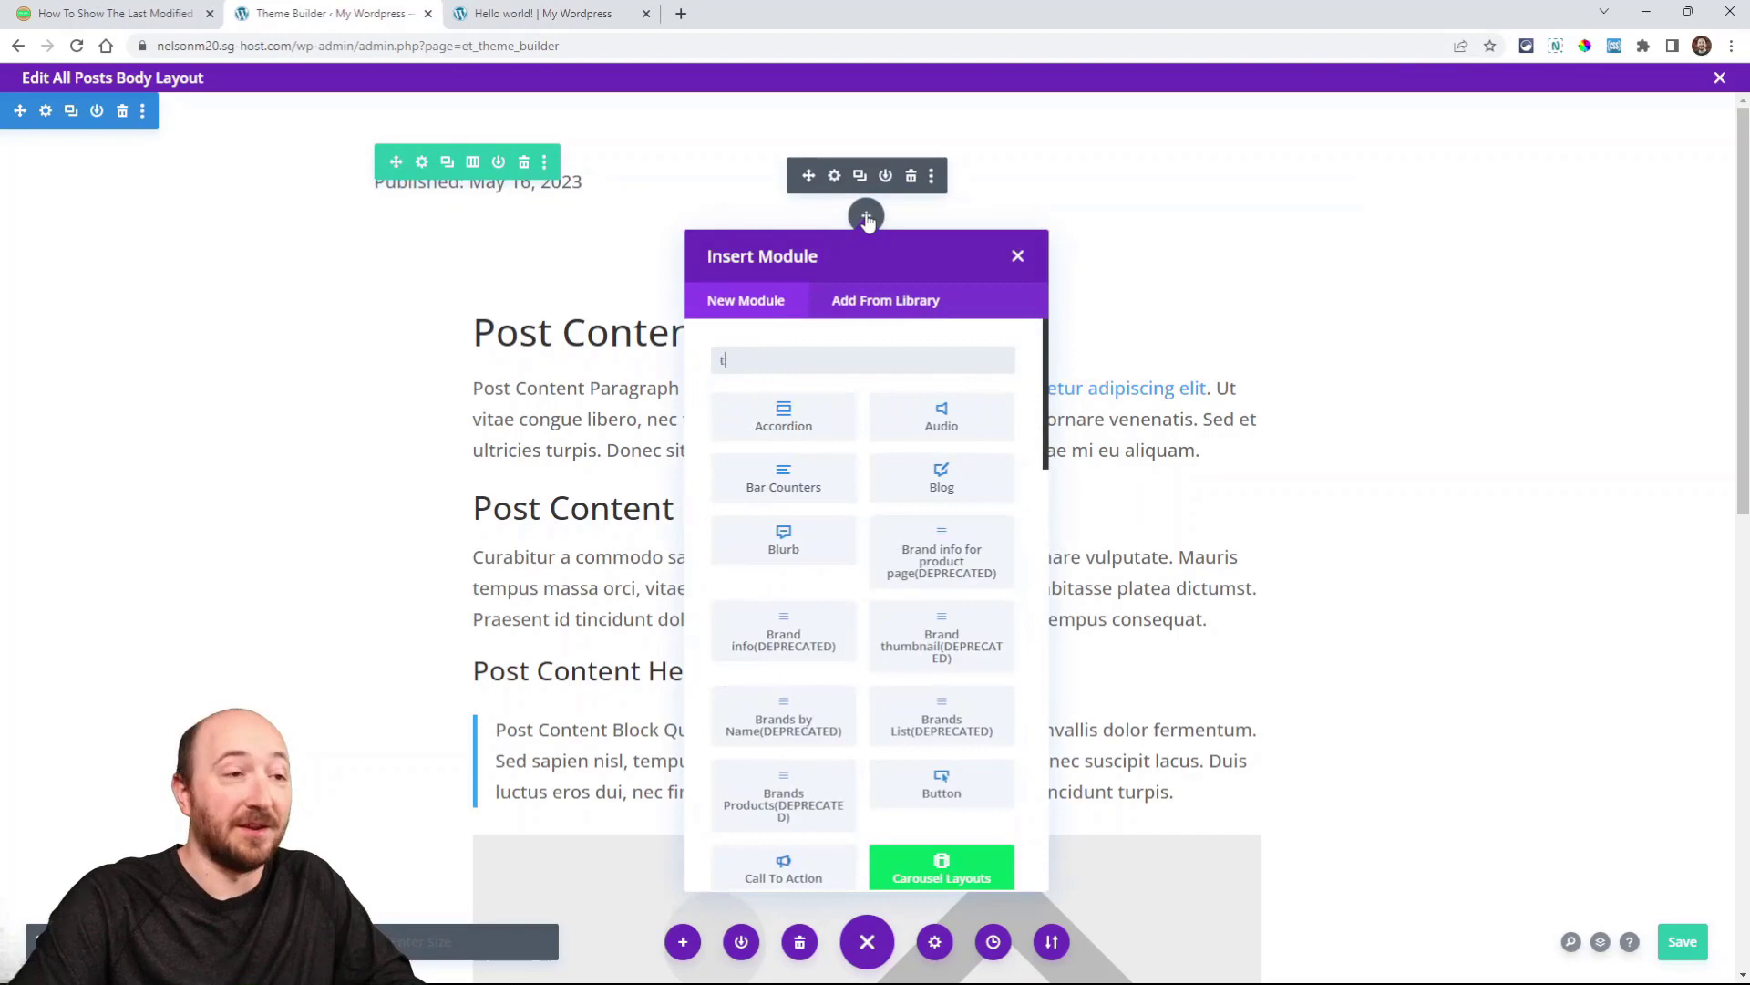
{"action": "left_click", "coordinate": [786, 419]}
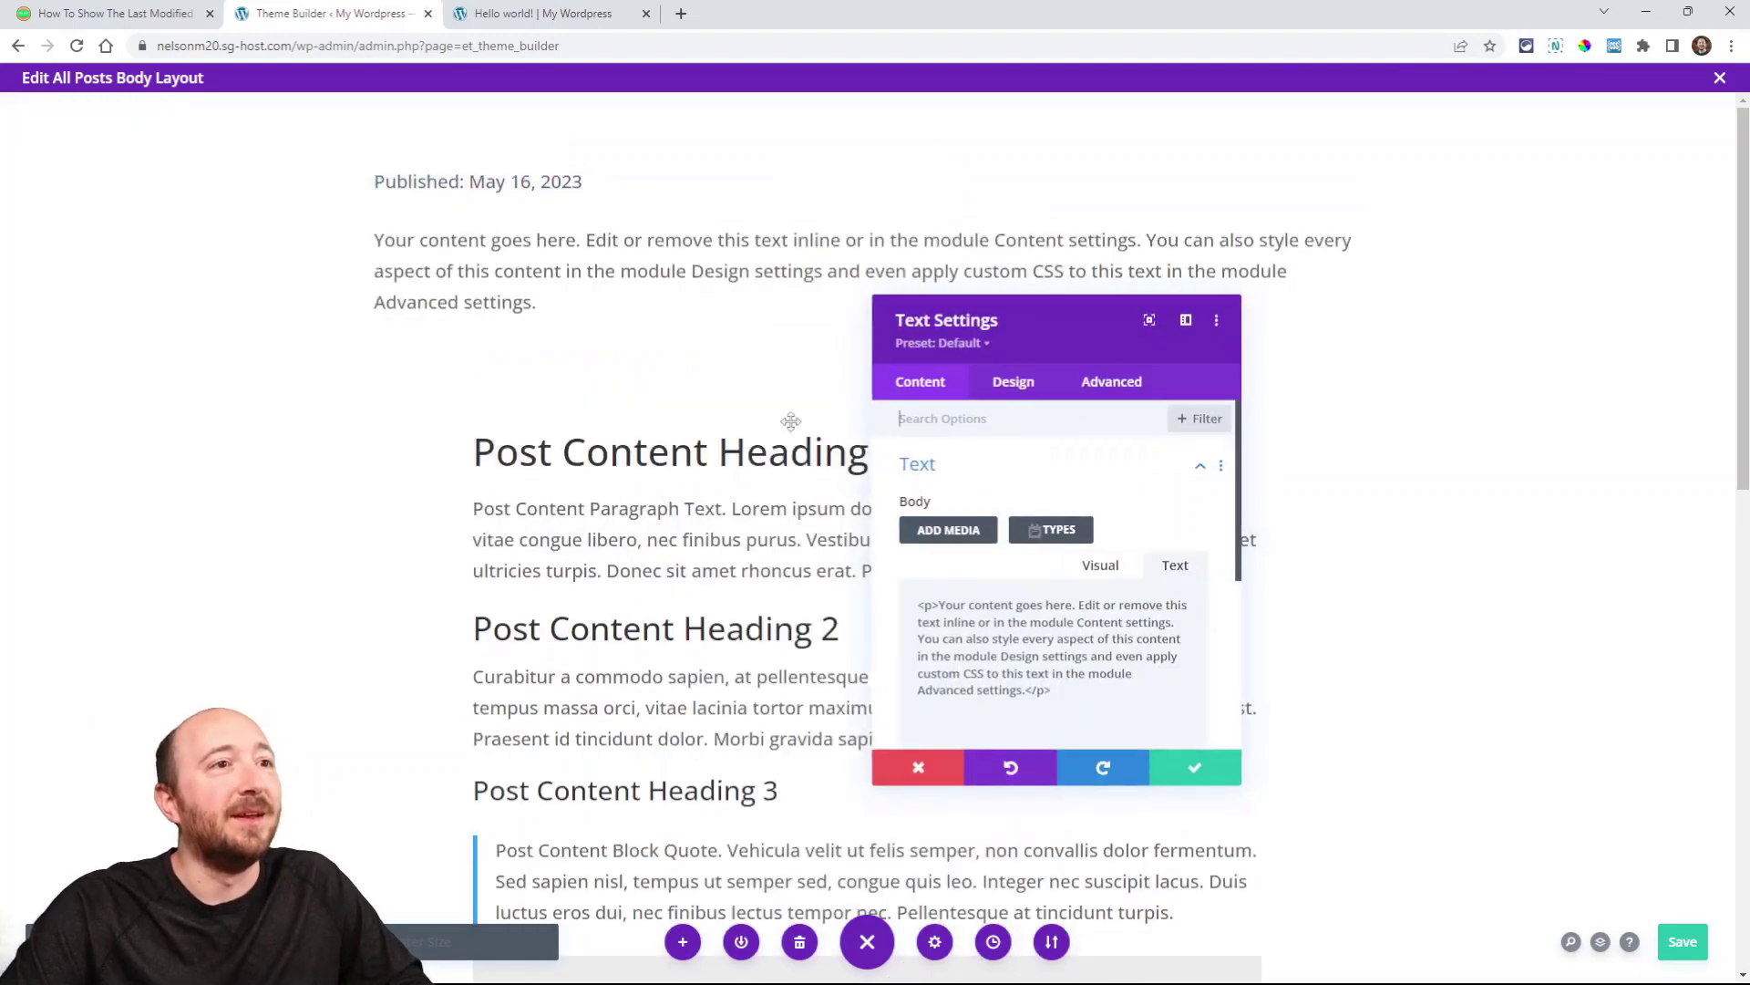
Step: Browse the module's dynamic content fields down to Body Template Modified Date
{"action": "left_click", "coordinate": [1189, 607]}
{"action": "scroll", "coordinate": [1080, 545], "scroll_direction": "down", "scroll_amount": 5}
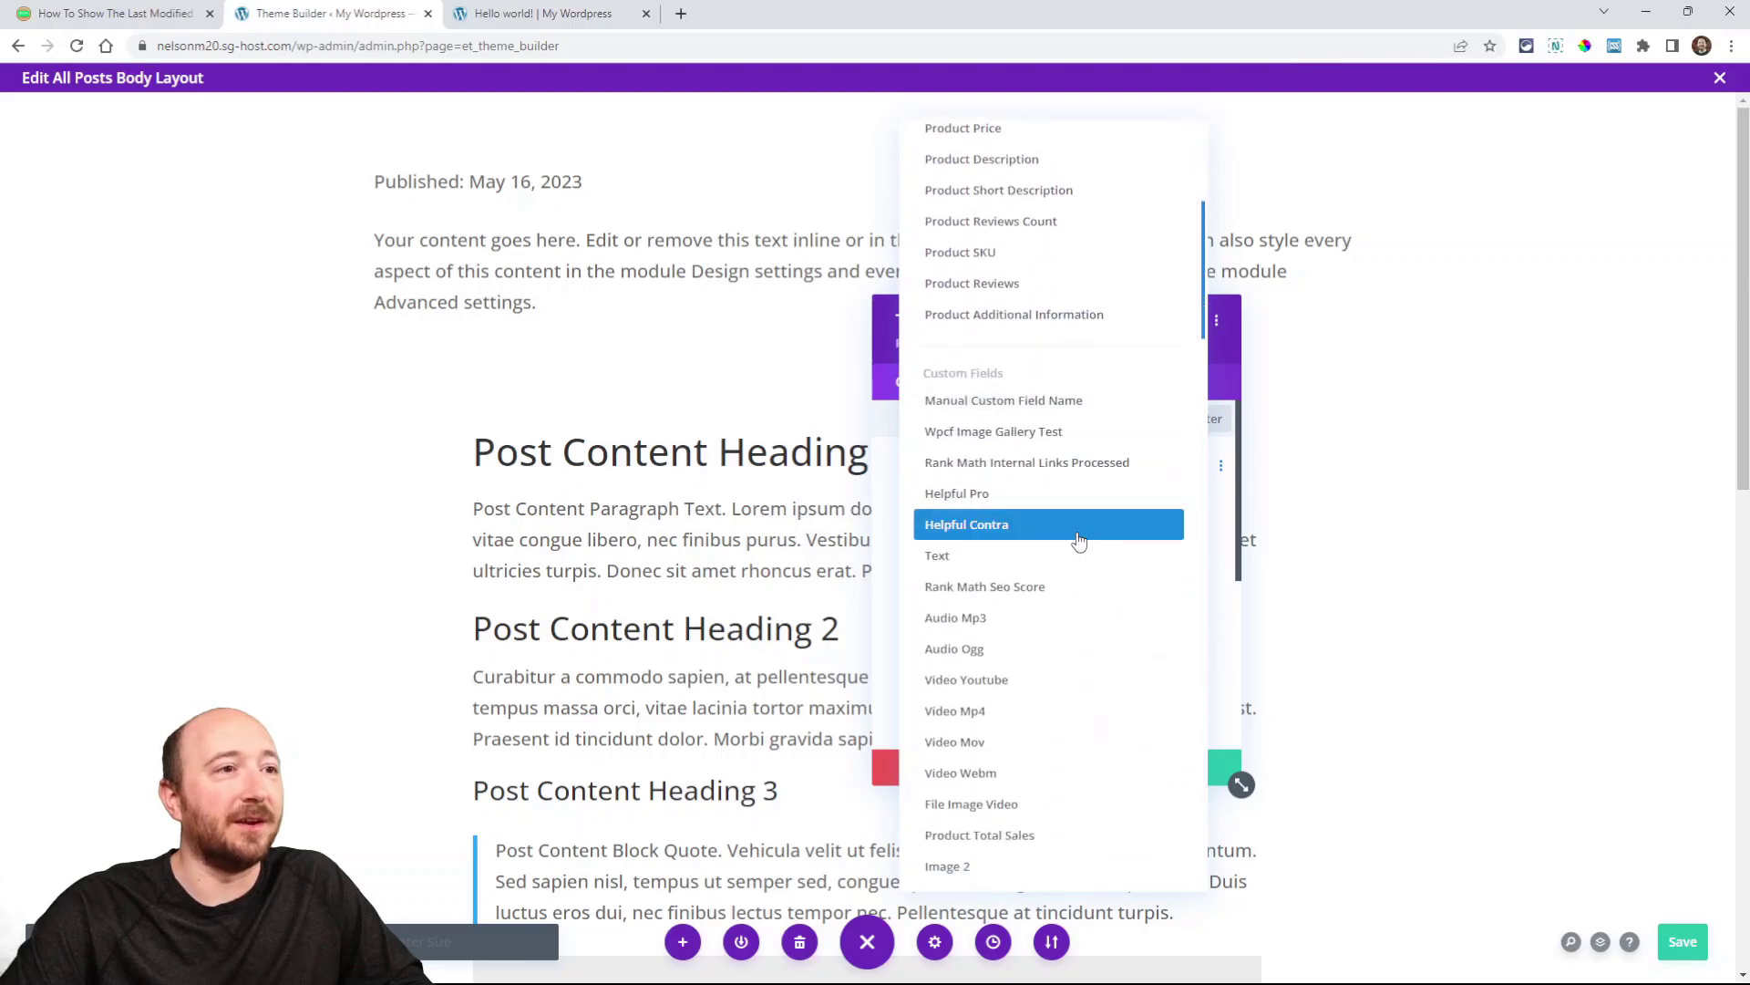
{"action": "scroll", "coordinate": [1079, 540], "scroll_direction": "down", "scroll_amount": 10}
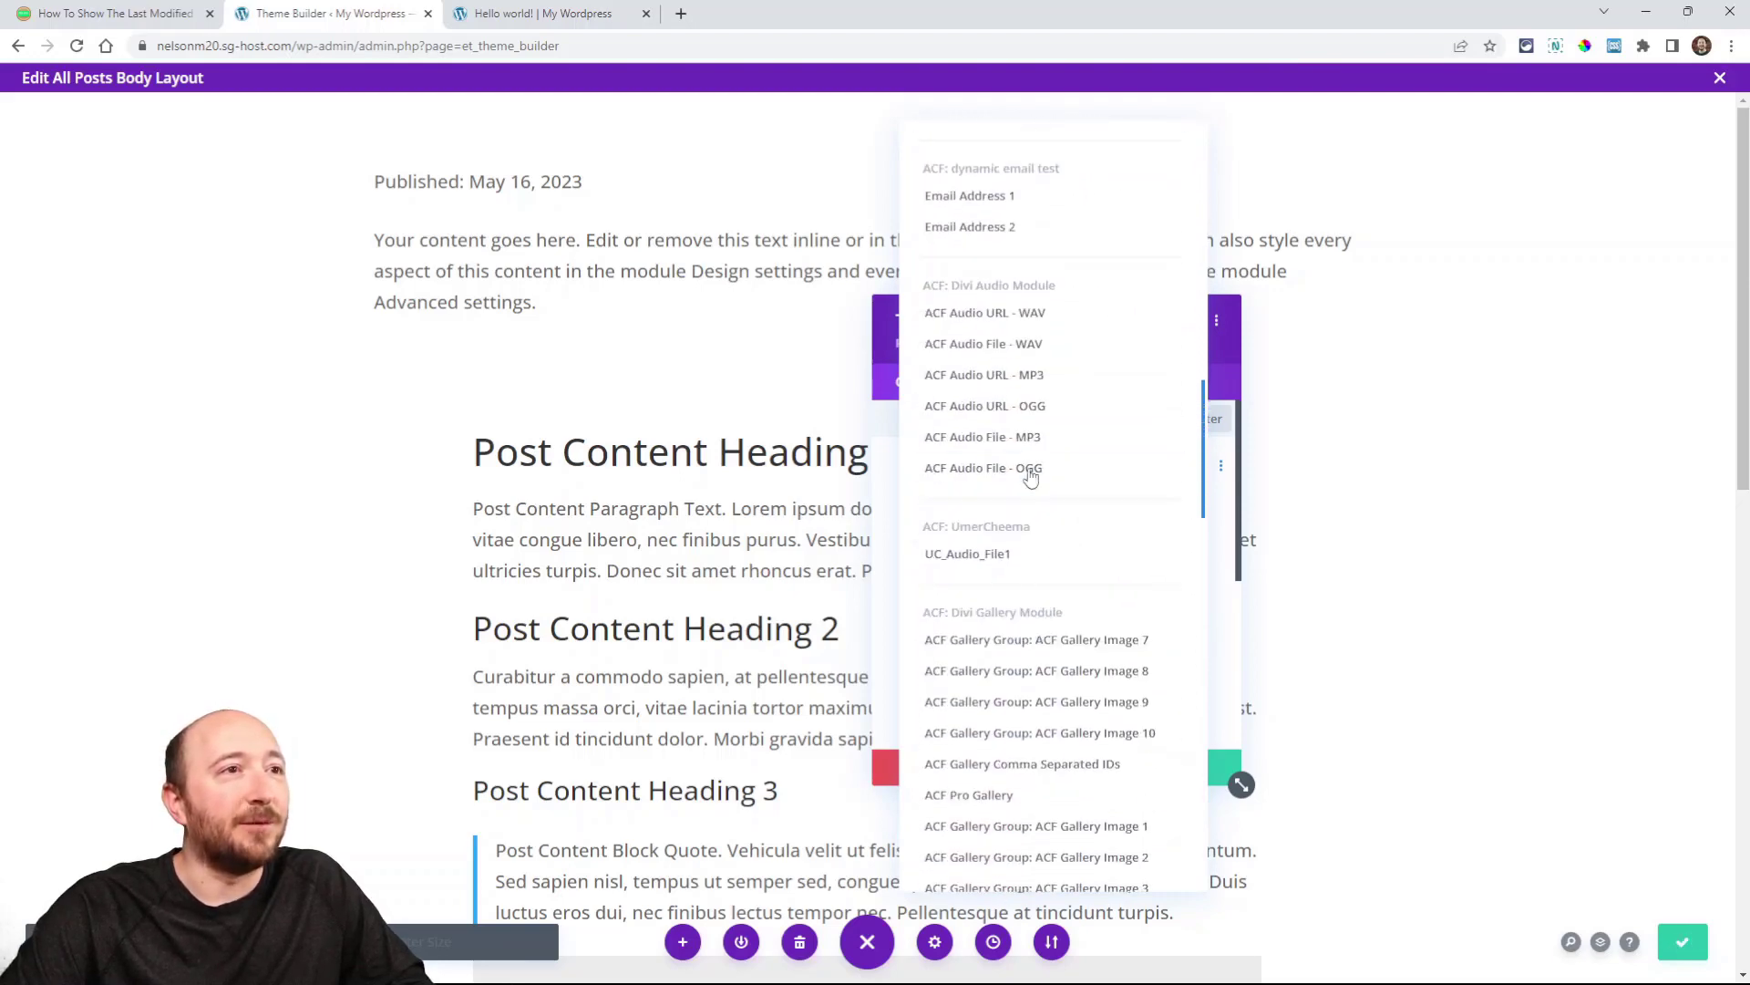
{"action": "scroll", "coordinate": [1029, 510], "scroll_direction": "down", "scroll_amount": 6}
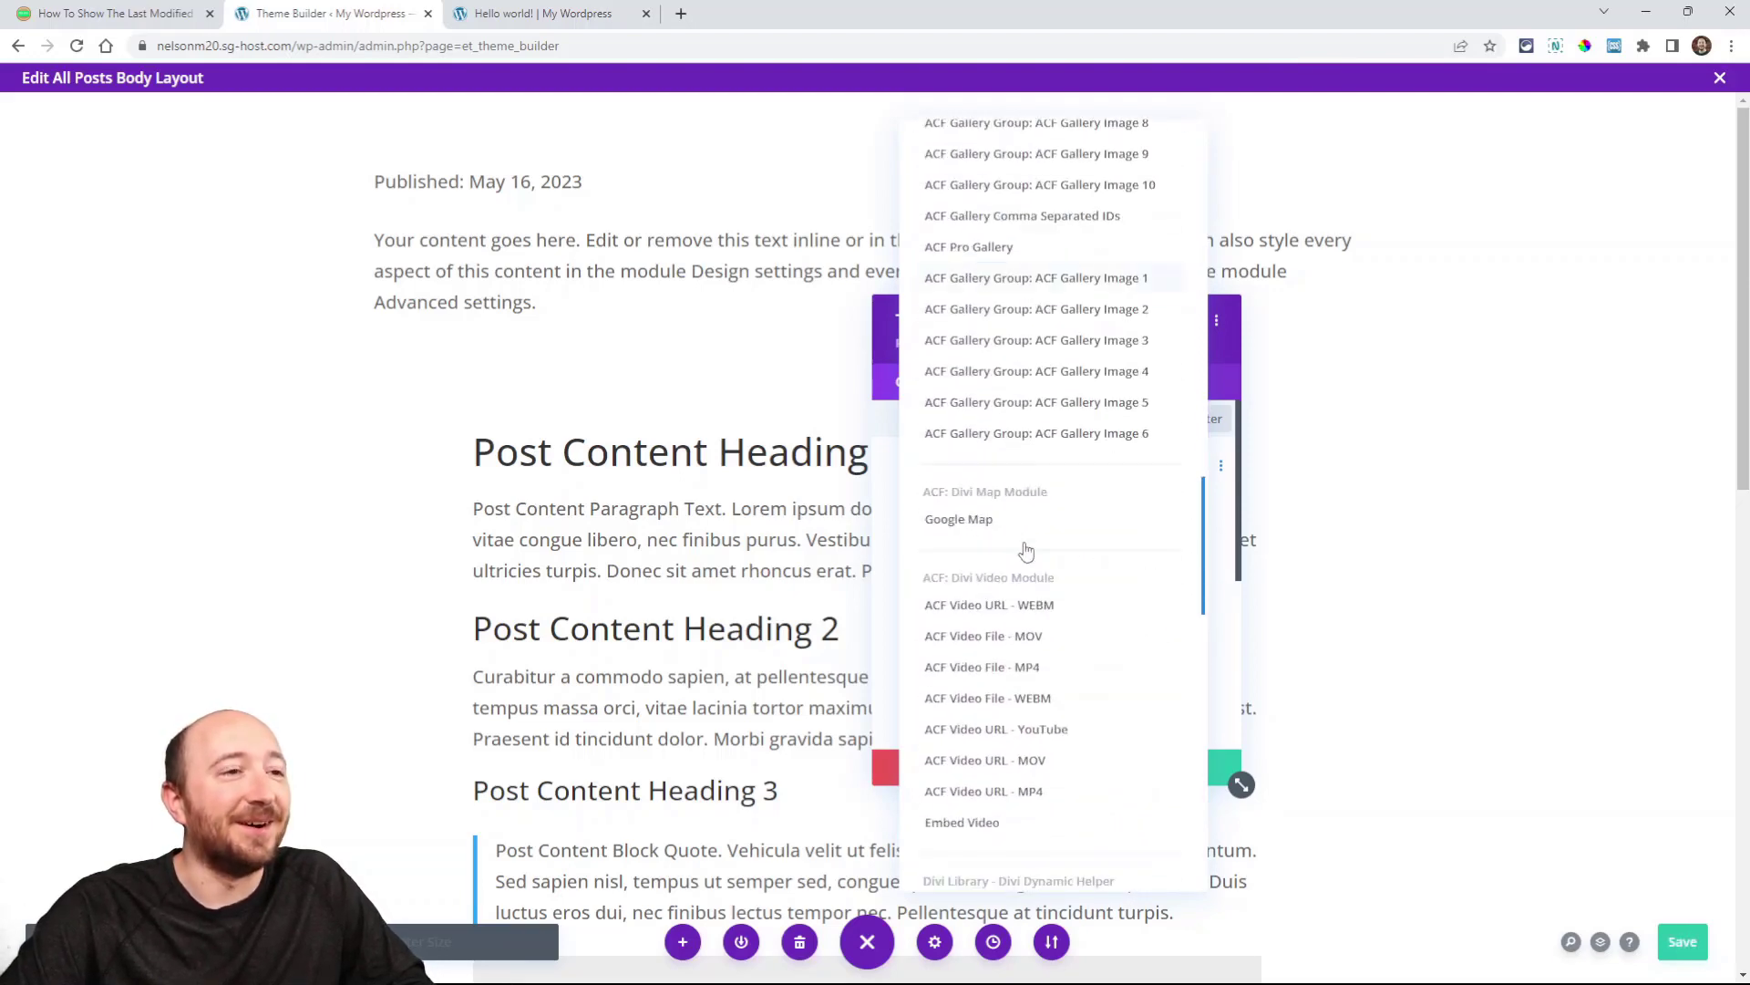
{"action": "scroll", "coordinate": [1024, 547], "scroll_direction": "down", "scroll_amount": 8}
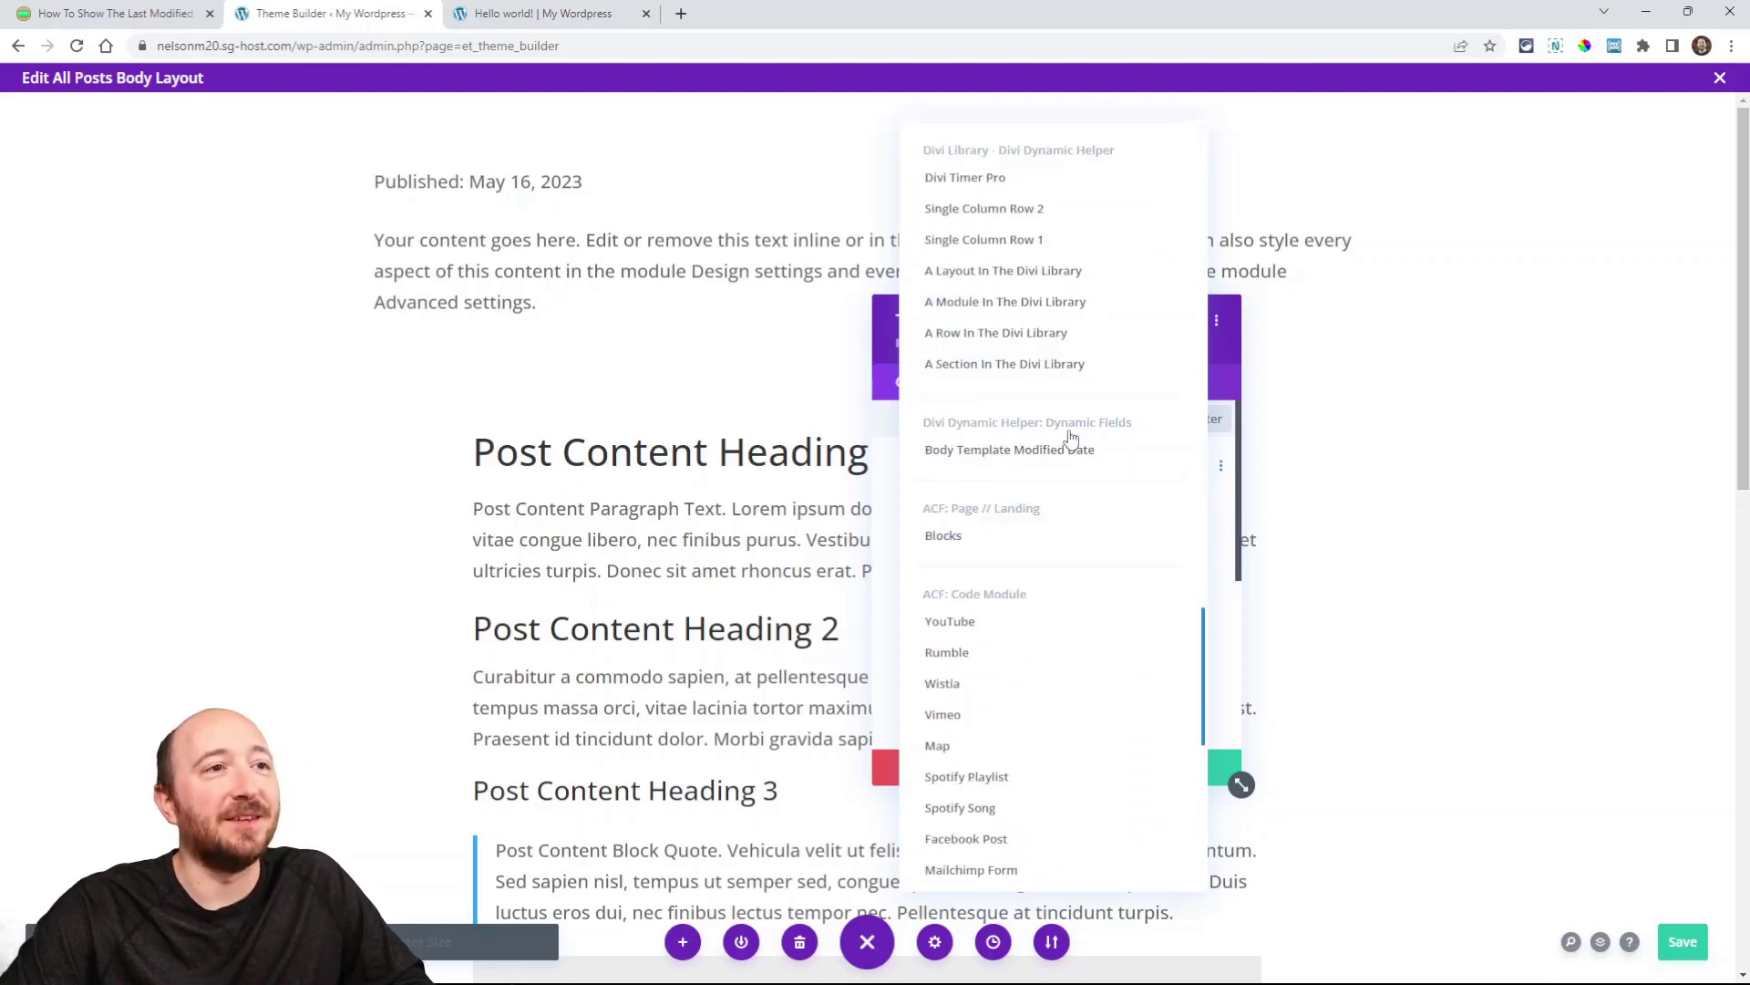
{"action": "scroll", "coordinate": [1094, 511], "scroll_direction": "up", "scroll_amount": 8}
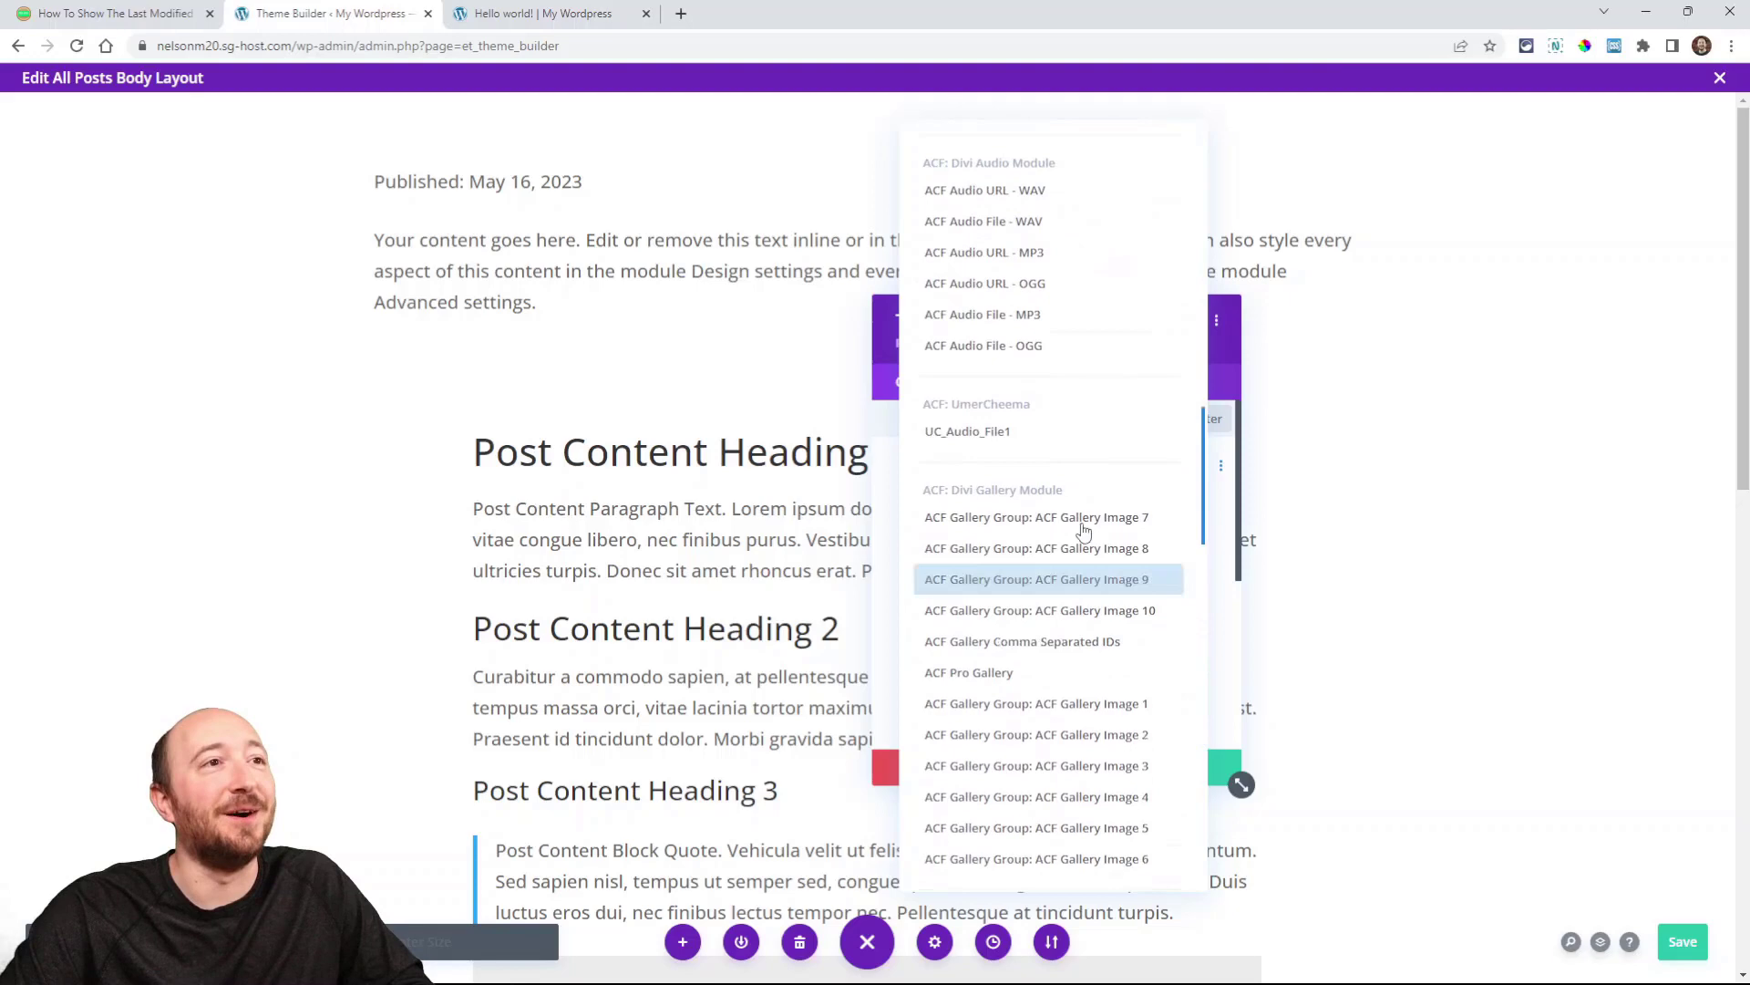
{"action": "scroll", "coordinate": [1079, 536], "scroll_direction": "down", "scroll_amount": 6}
{"action": "scroll", "coordinate": [1062, 582], "scroll_direction": "down", "scroll_amount": 3}
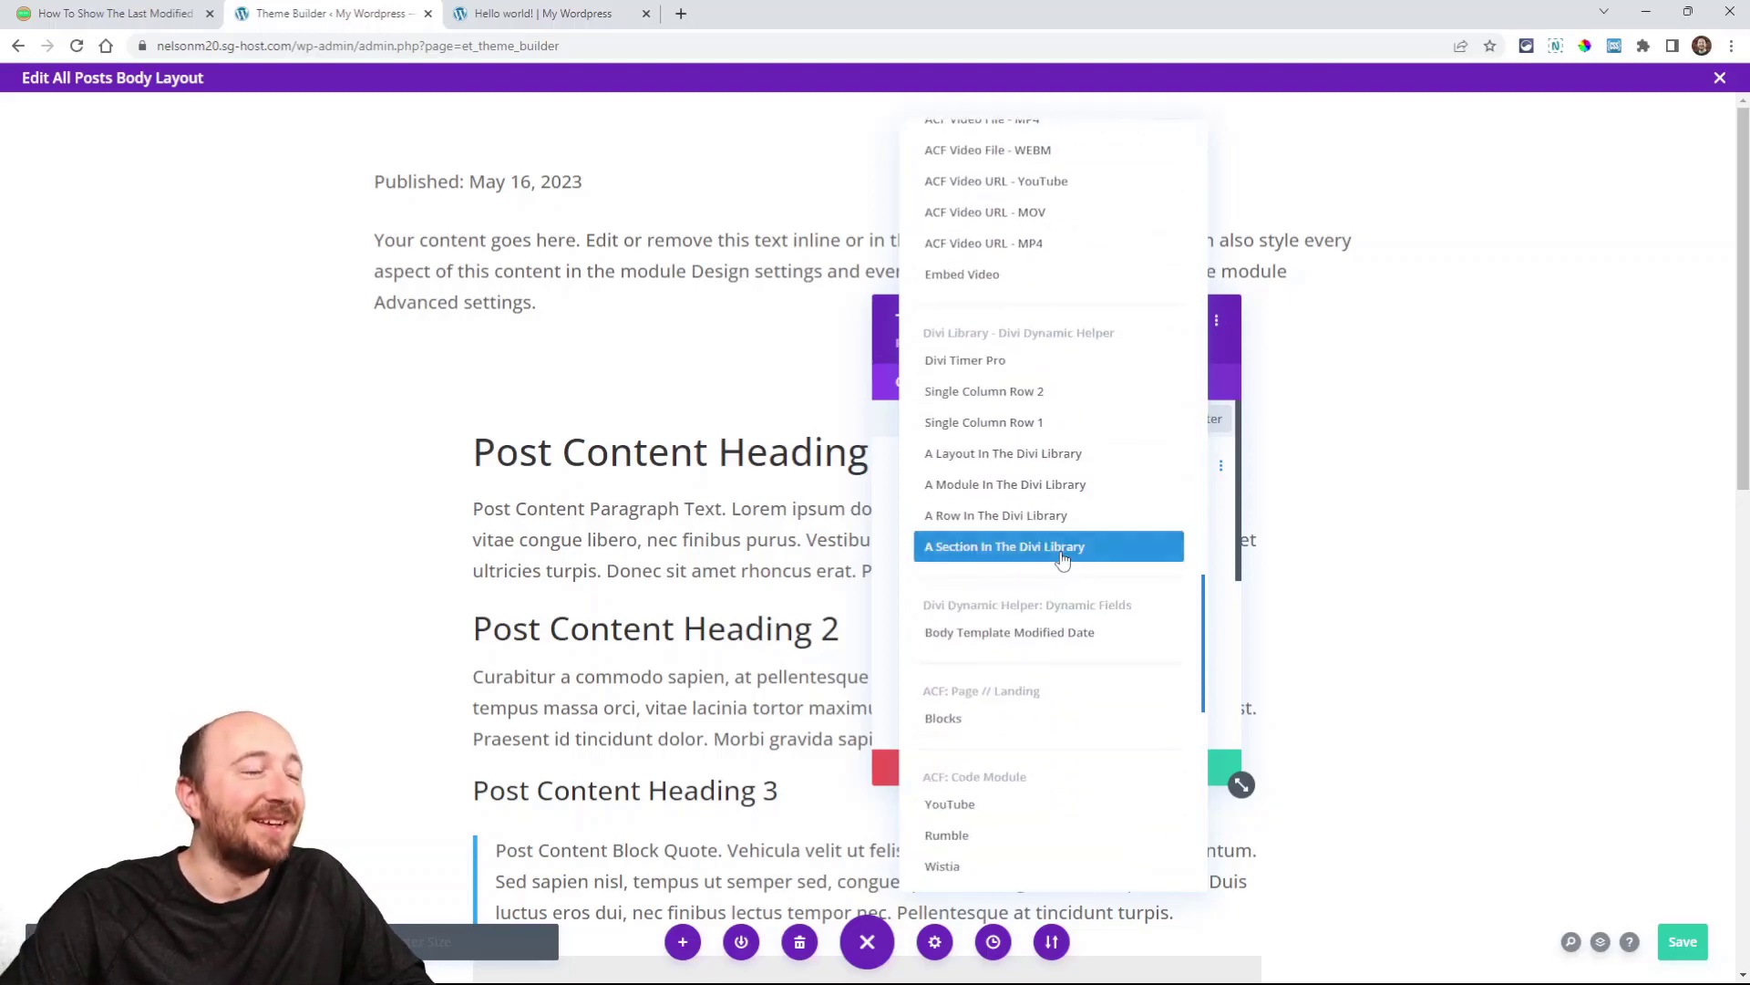
{"action": "scroll", "coordinate": [1043, 407], "scroll_direction": "down", "scroll_amount": 3}
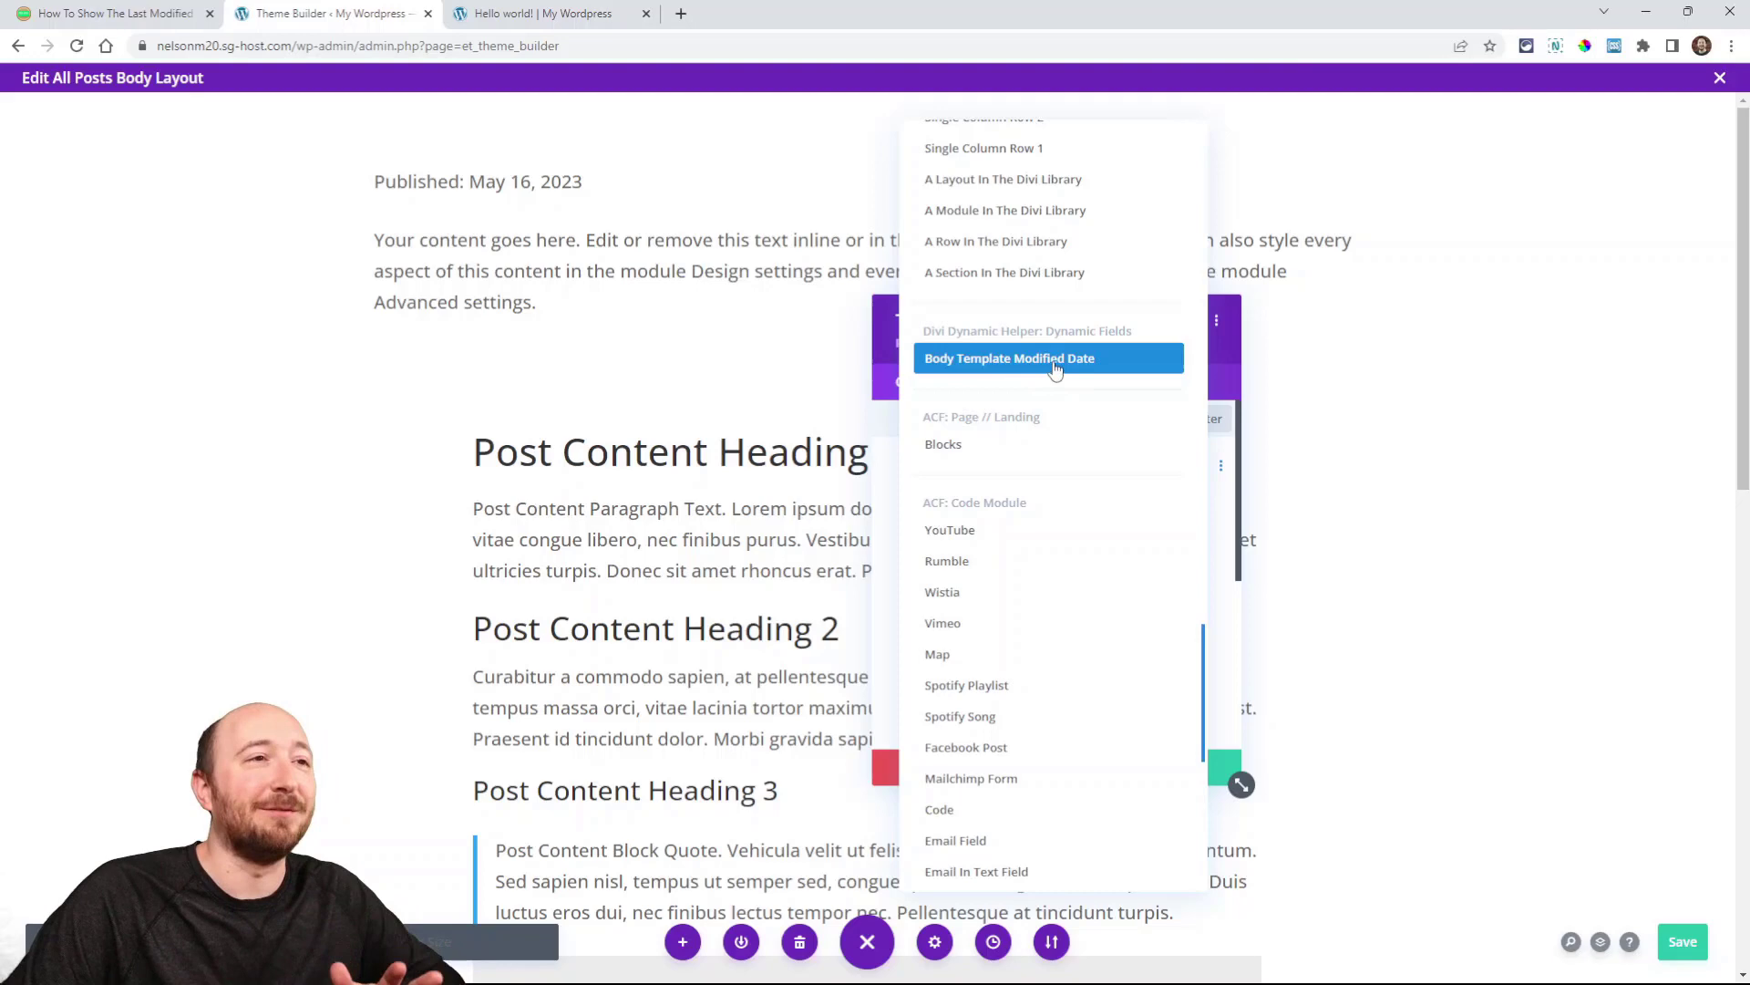
Step: Insert Body Template Modified Date with 'Last Updated:' before it and the Default date format
{"action": "left_click", "coordinate": [1049, 358]}
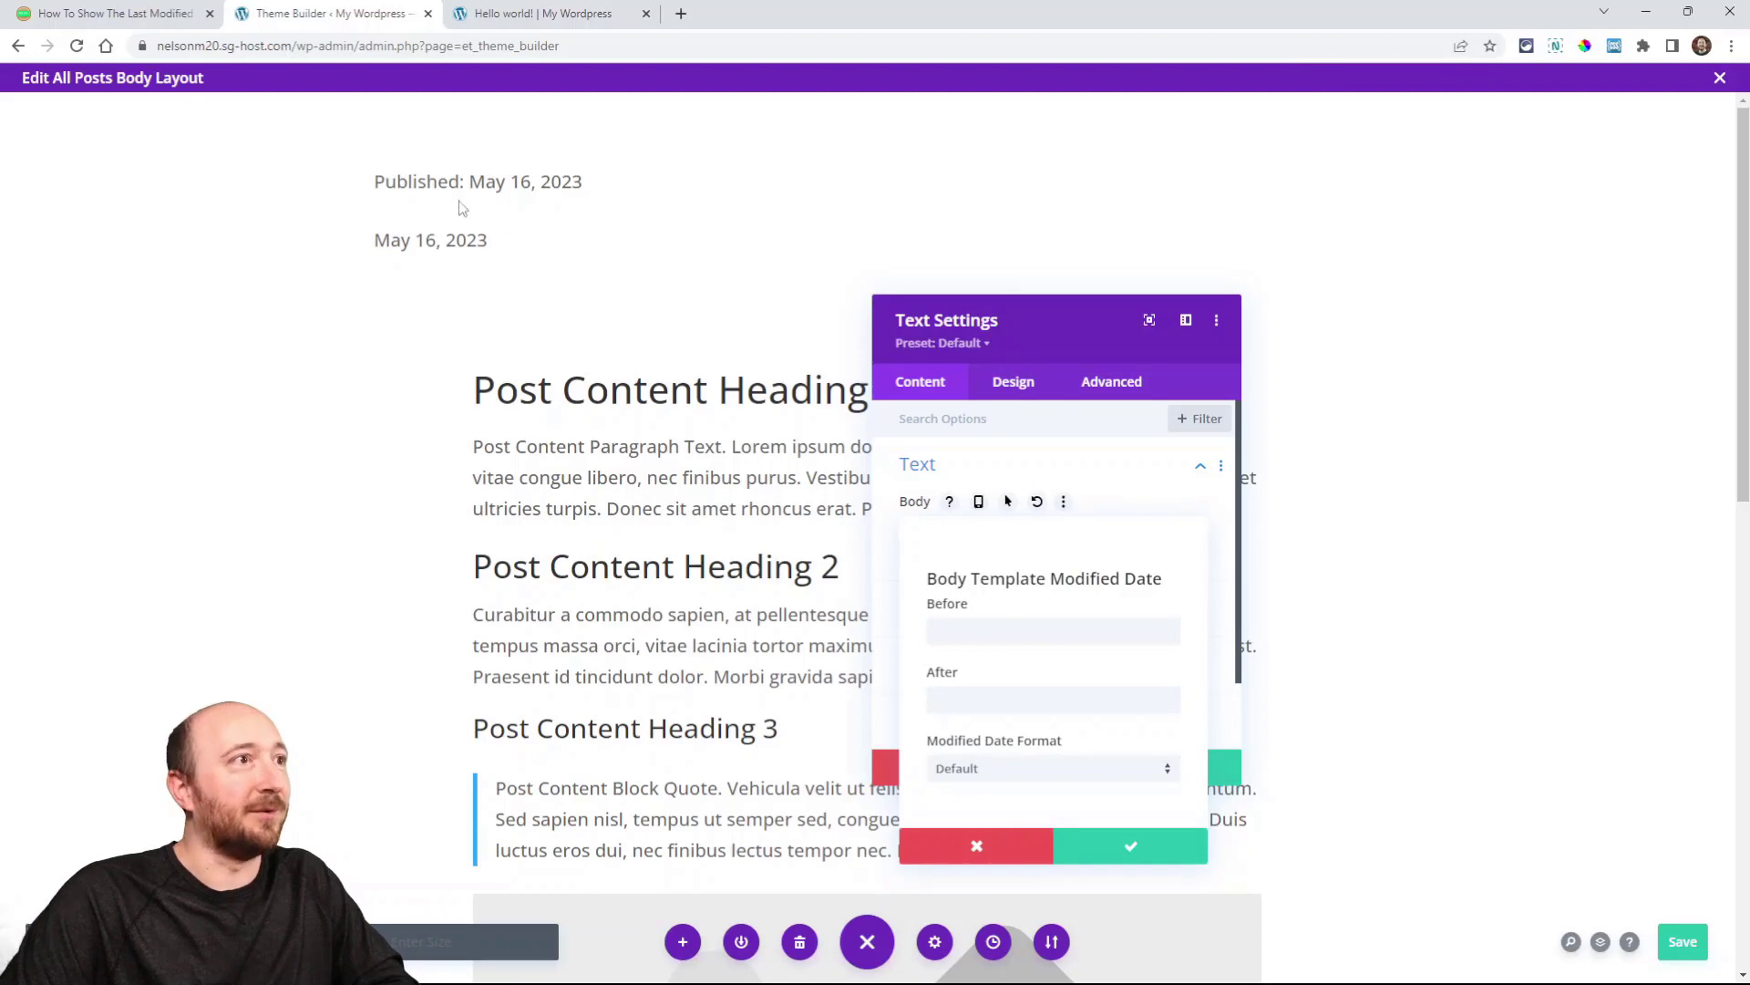
{"action": "left_click", "coordinate": [944, 632]}
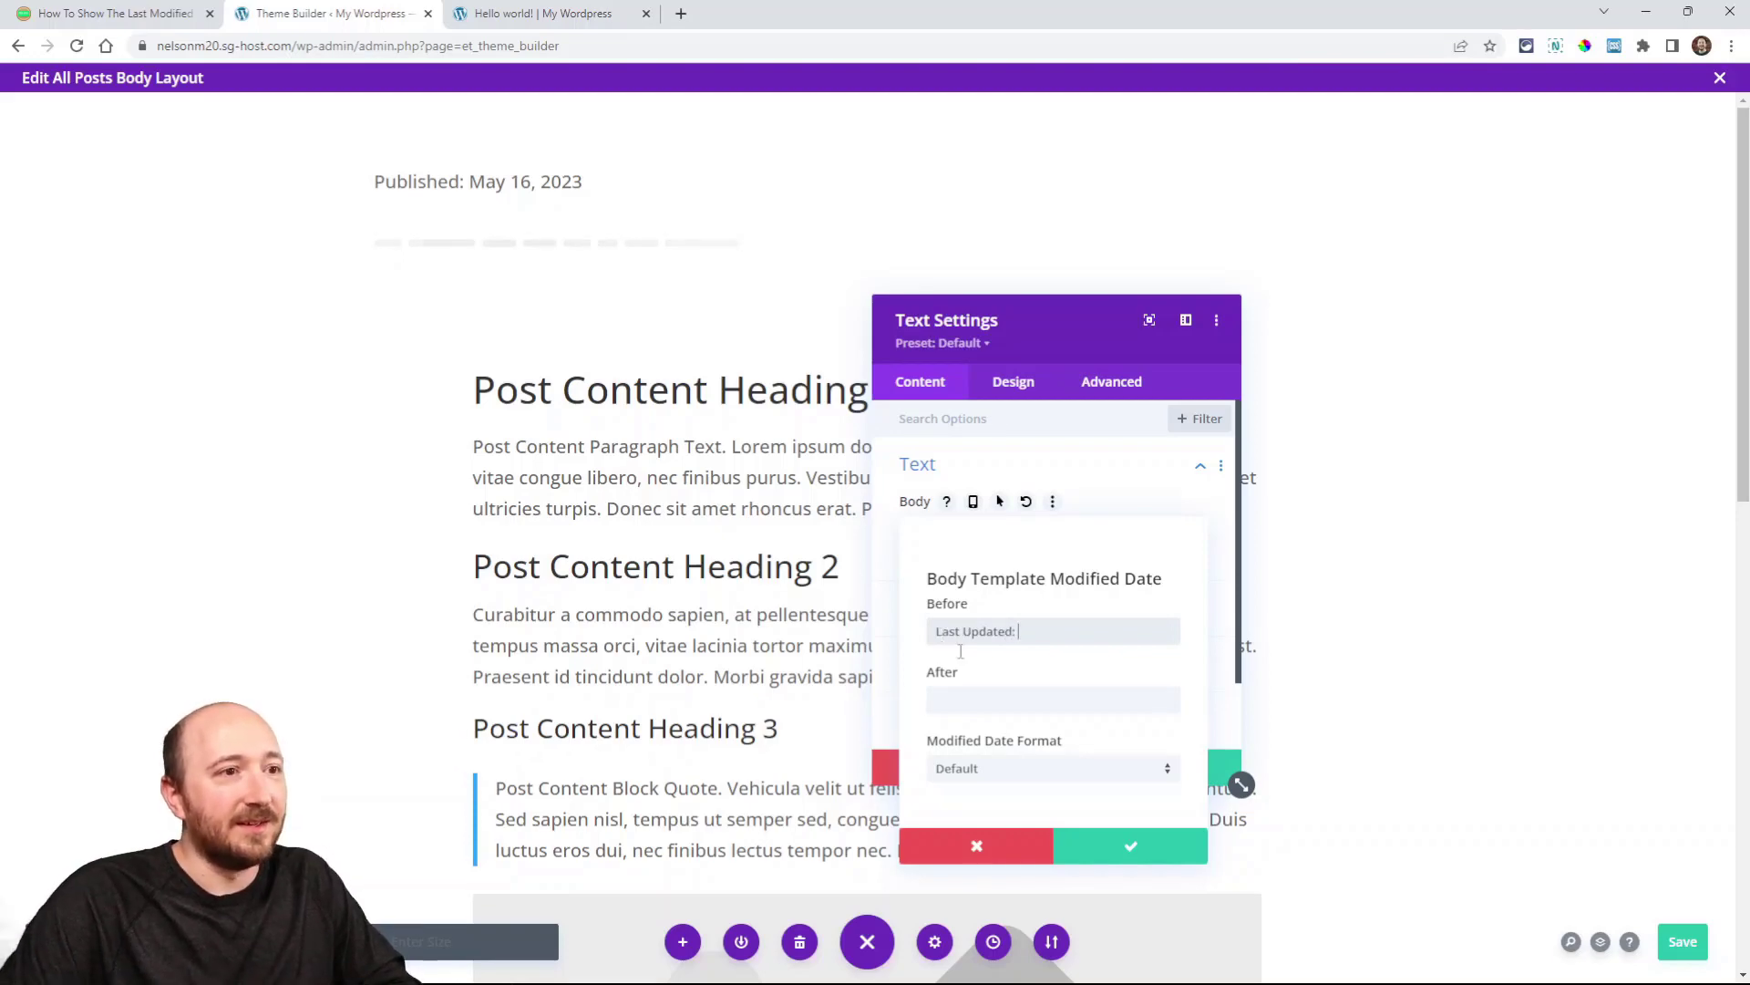
{"action": "left_click", "coordinate": [1023, 780]}
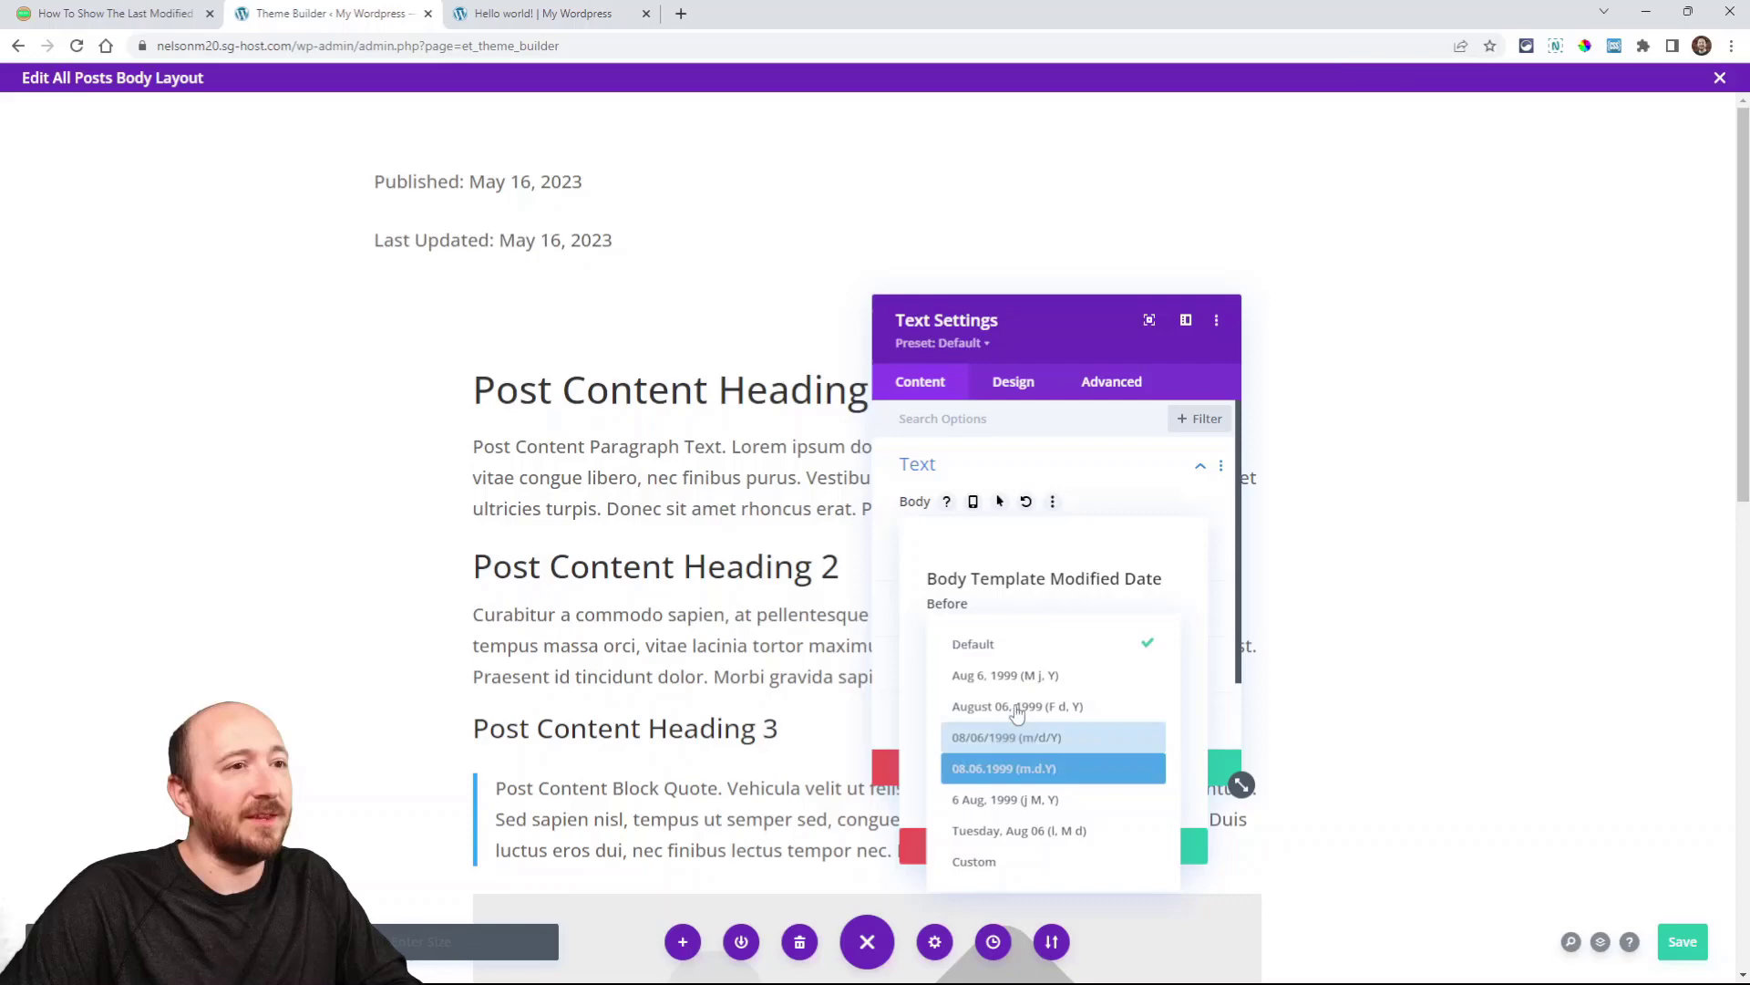
{"action": "left_click", "coordinate": [1037, 647]}
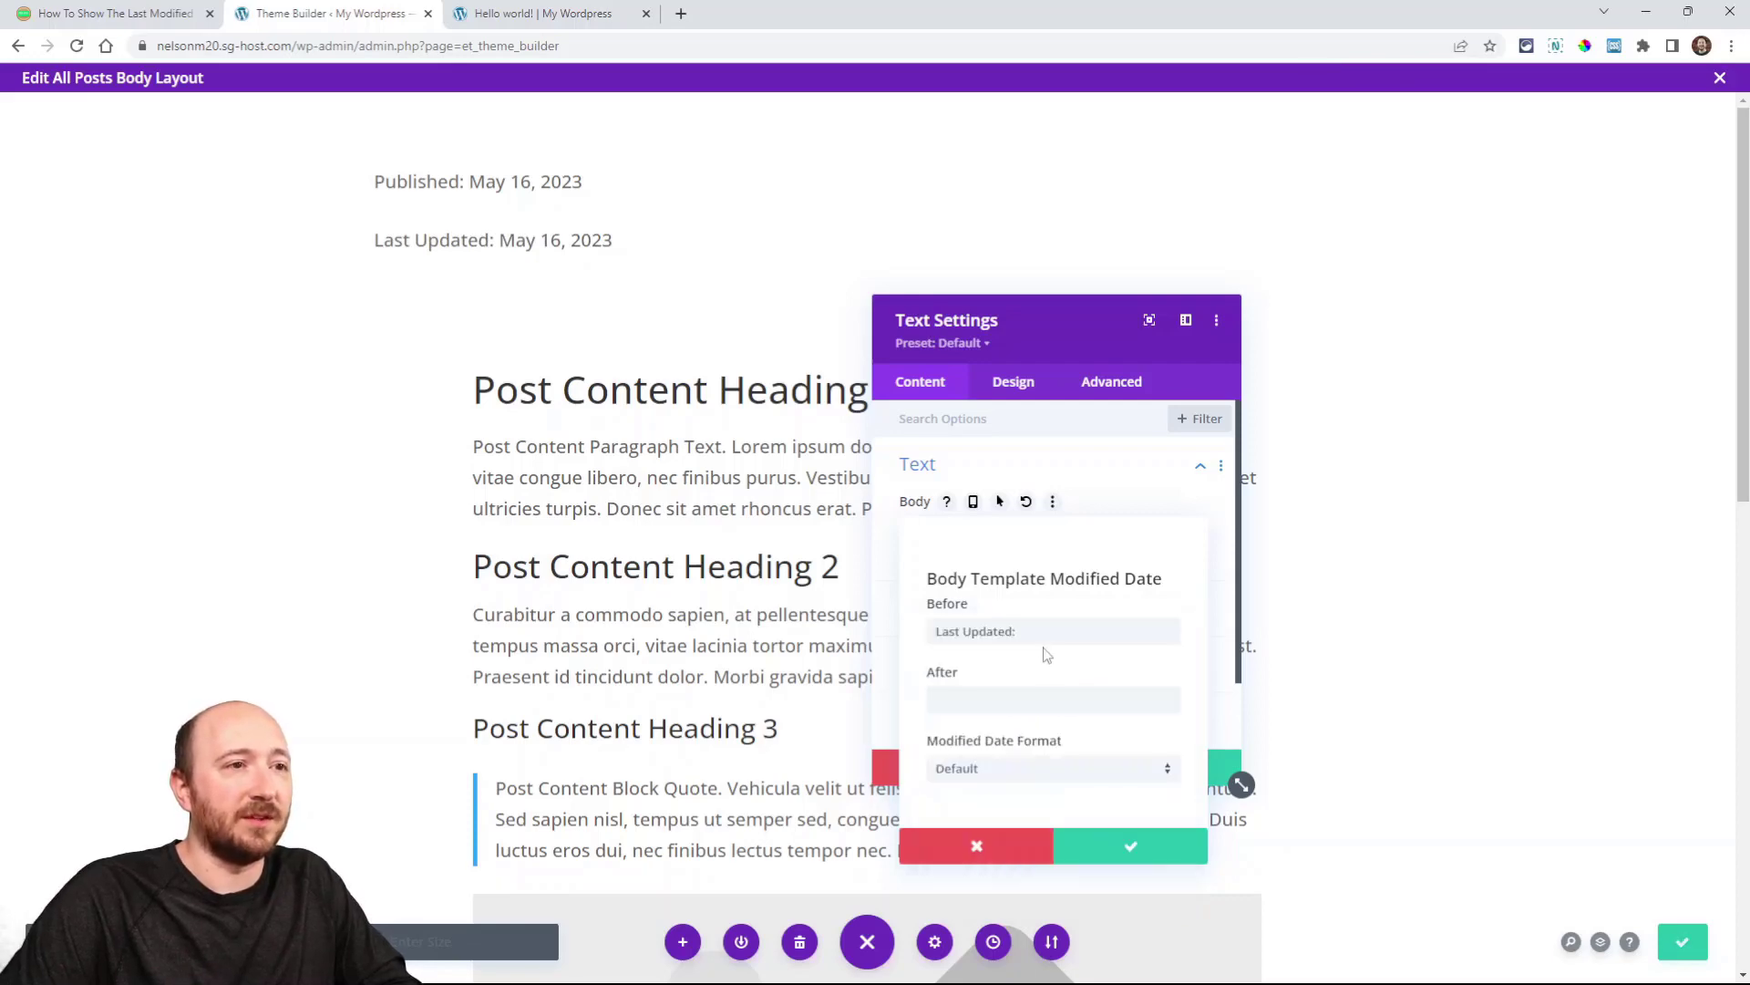
{"action": "left_click", "coordinate": [1121, 846]}
Step: Keep the modified date tag at Default format, save the module, and verify 'Last Updated' on Hello world!
{"action": "left_click", "coordinate": [1170, 773]}
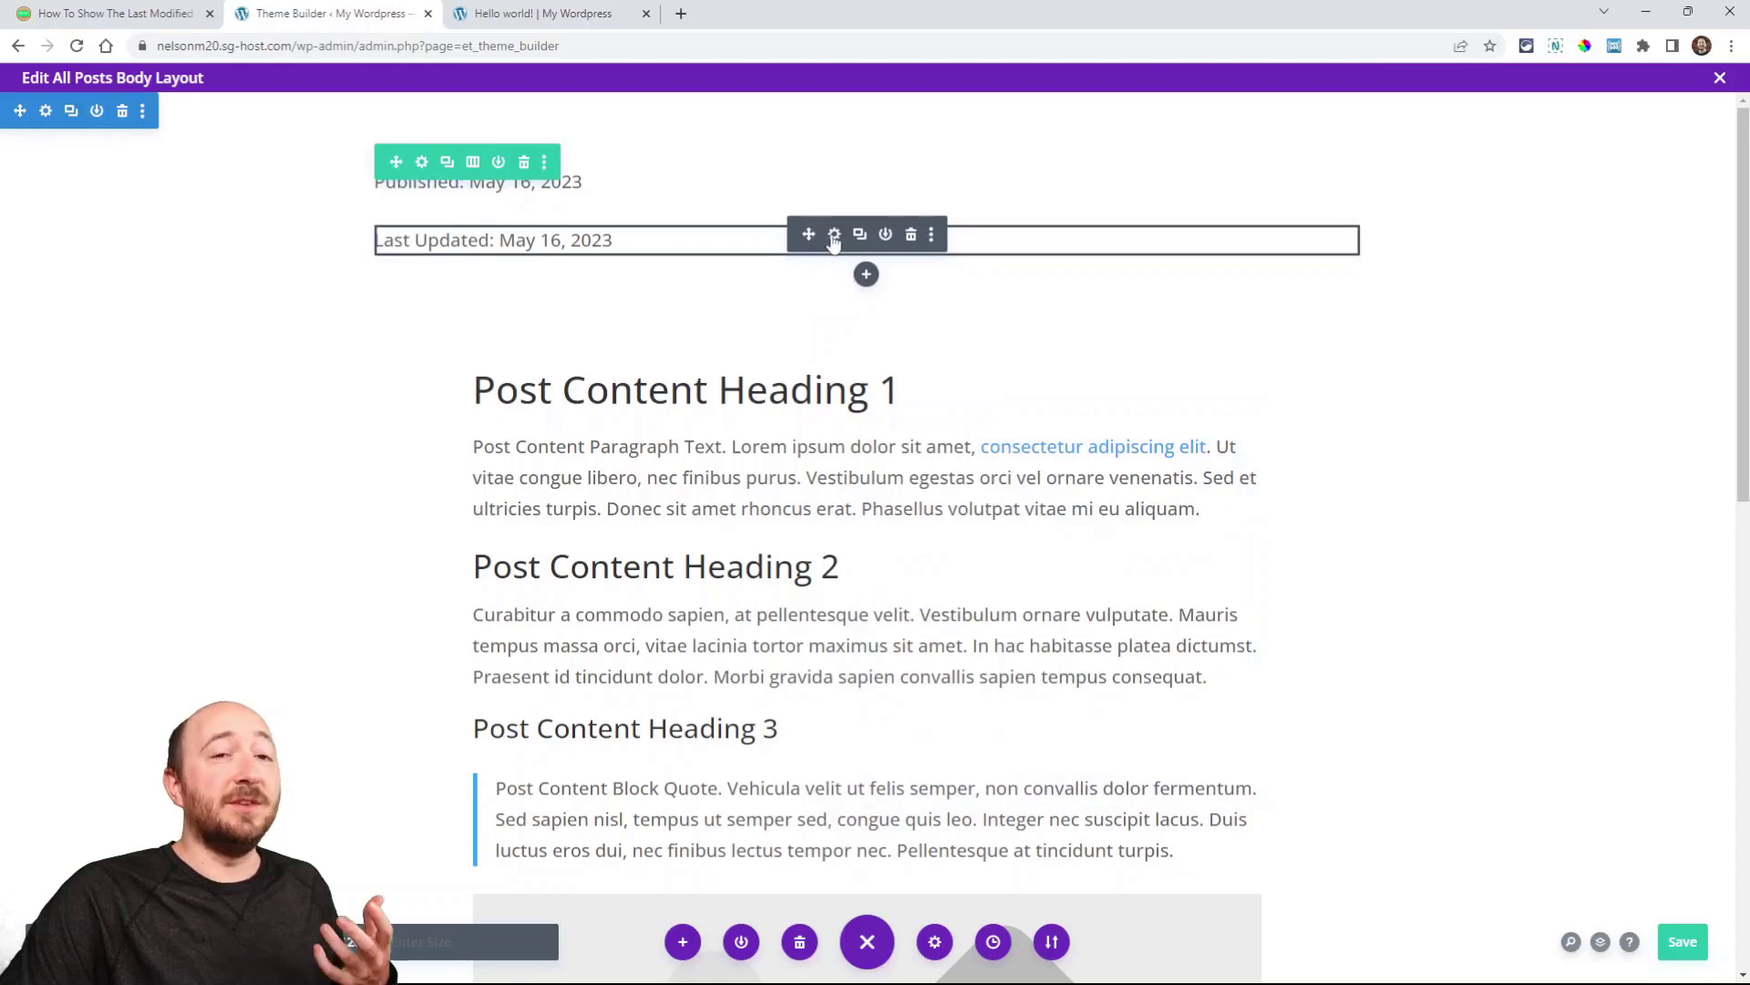
{"action": "left_click", "coordinate": [835, 236]}
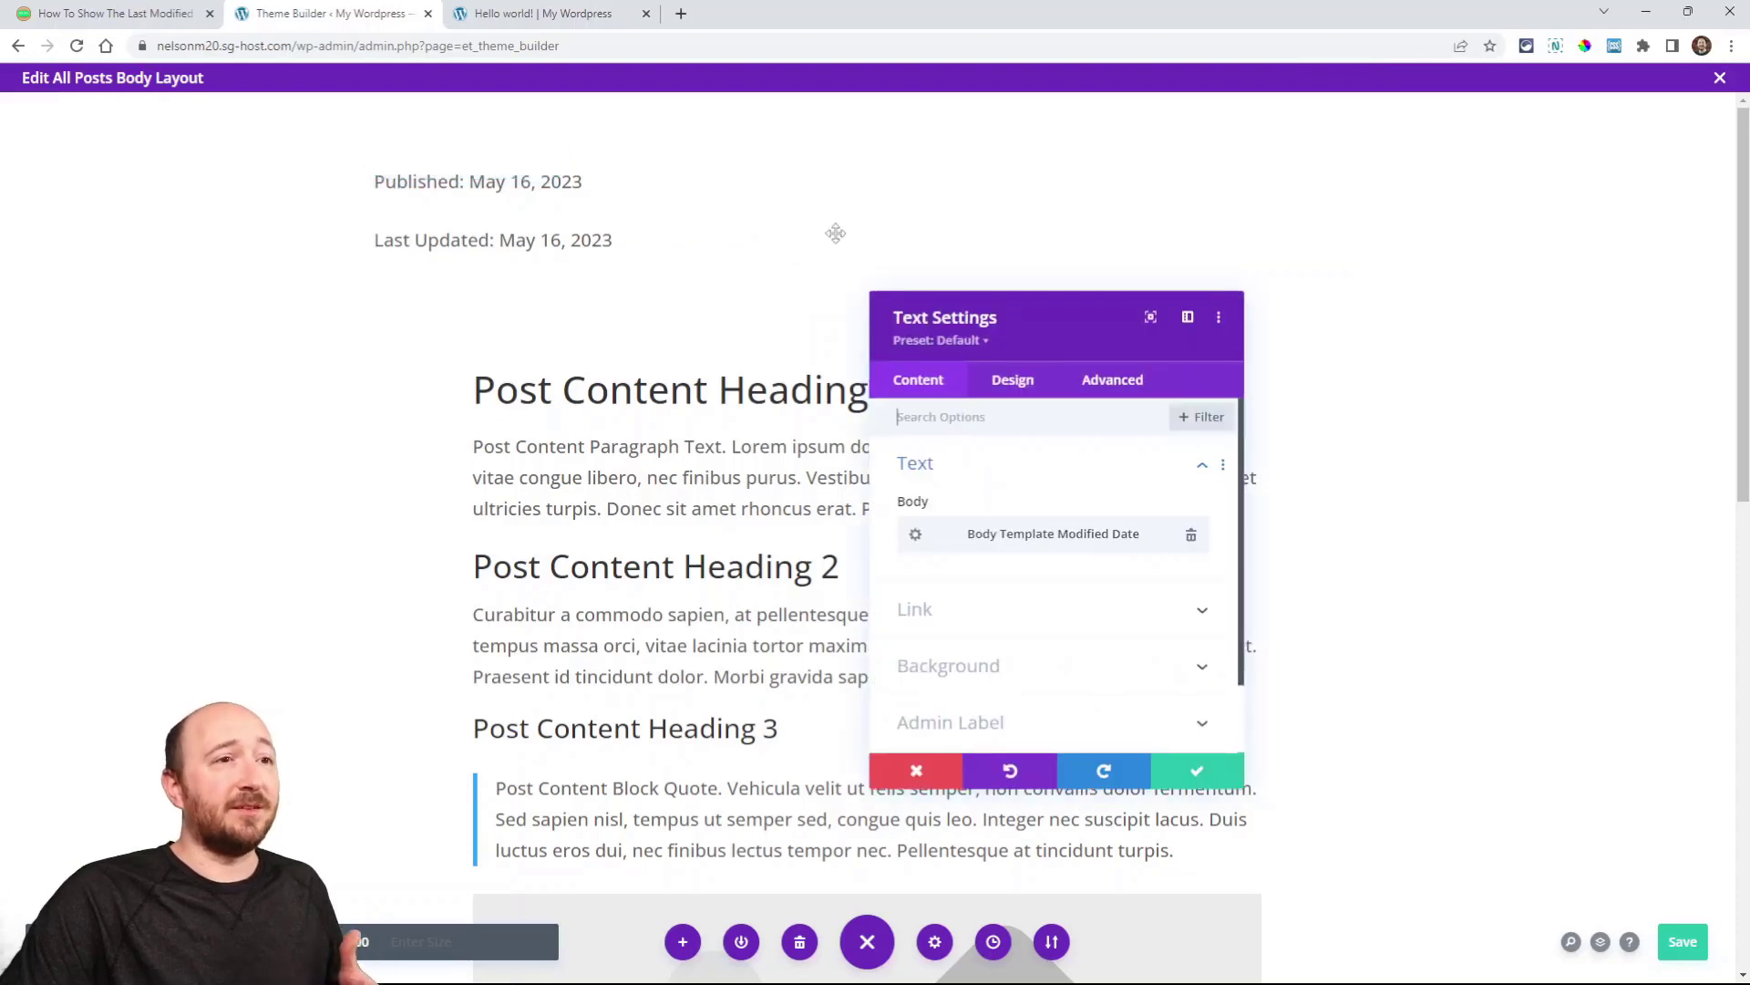
{"action": "left_click", "coordinate": [918, 536]}
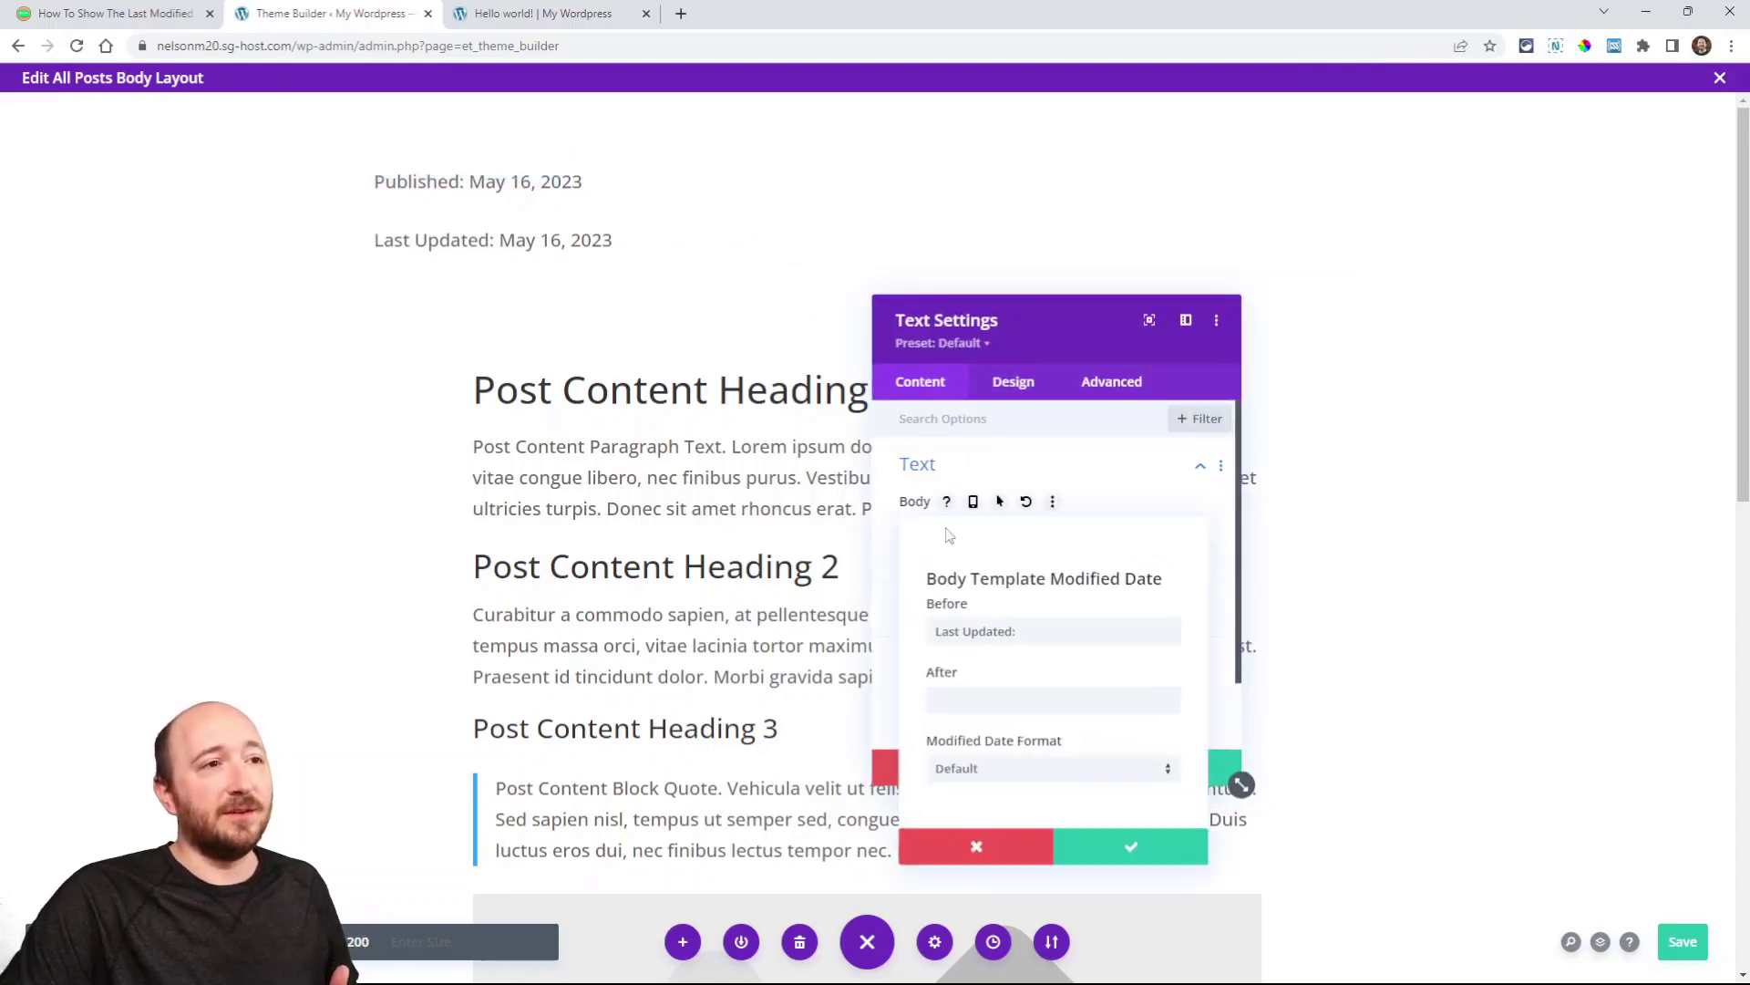
{"action": "left_click", "coordinate": [1040, 770]}
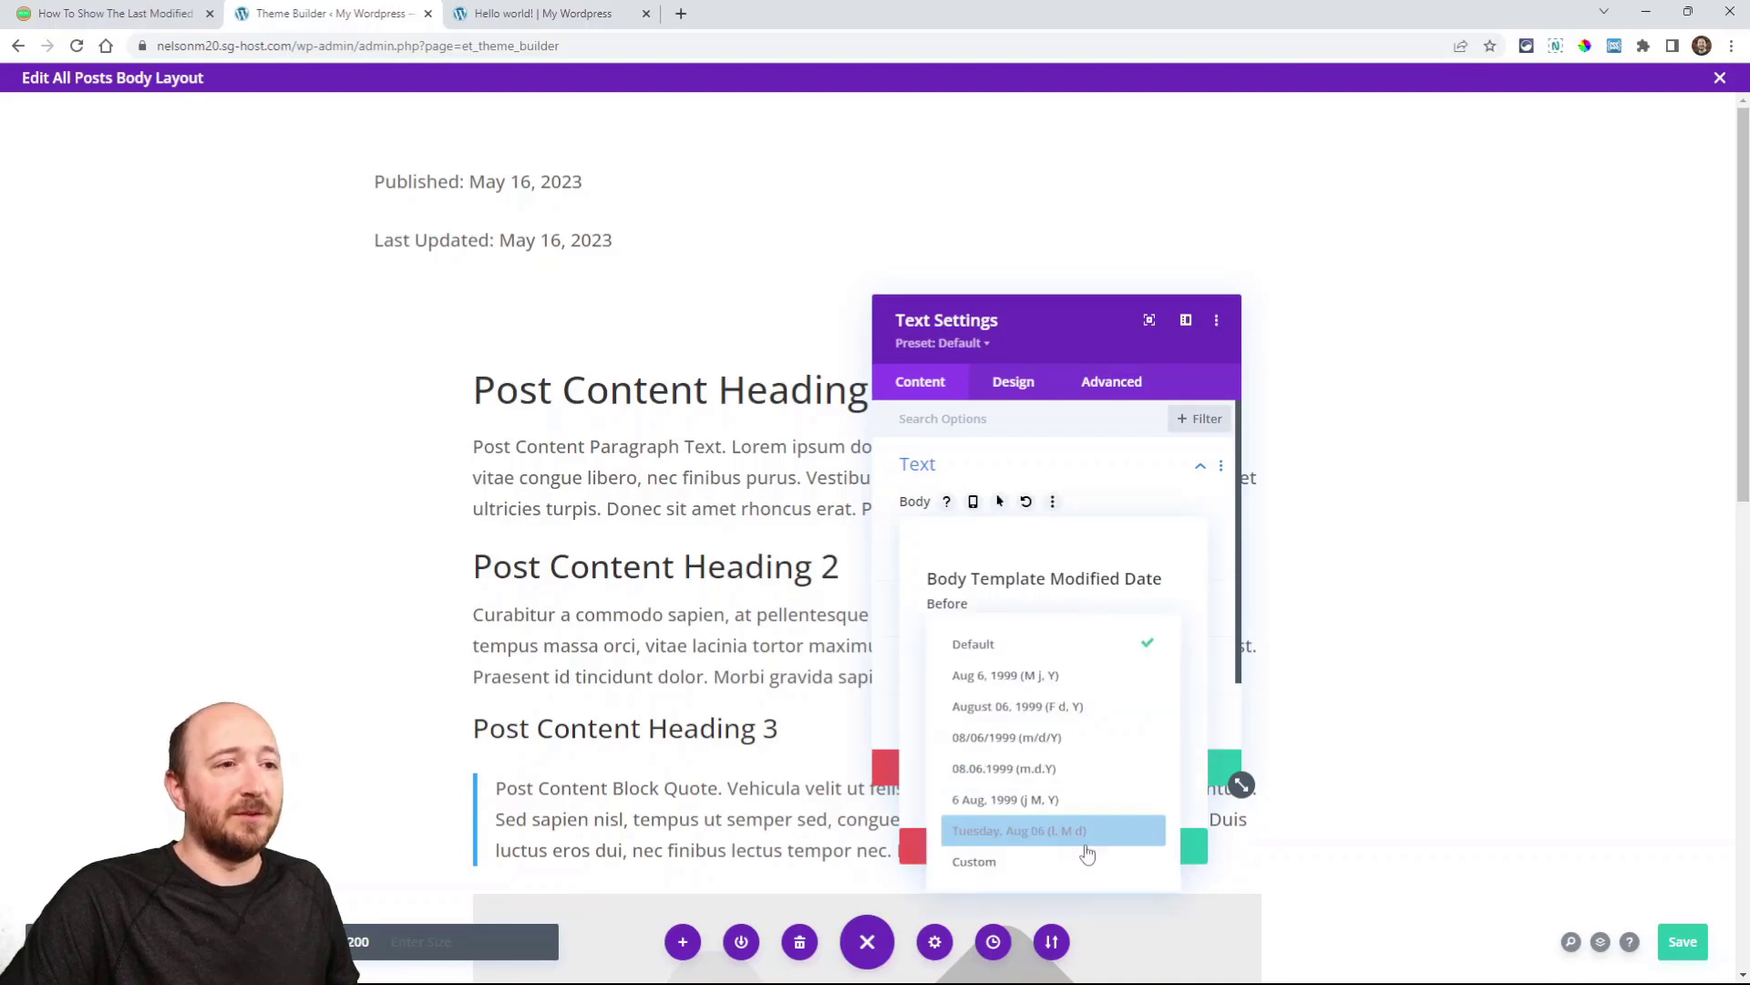
{"action": "left_click", "coordinate": [1225, 690]}
{"action": "left_click", "coordinate": [1149, 846]}
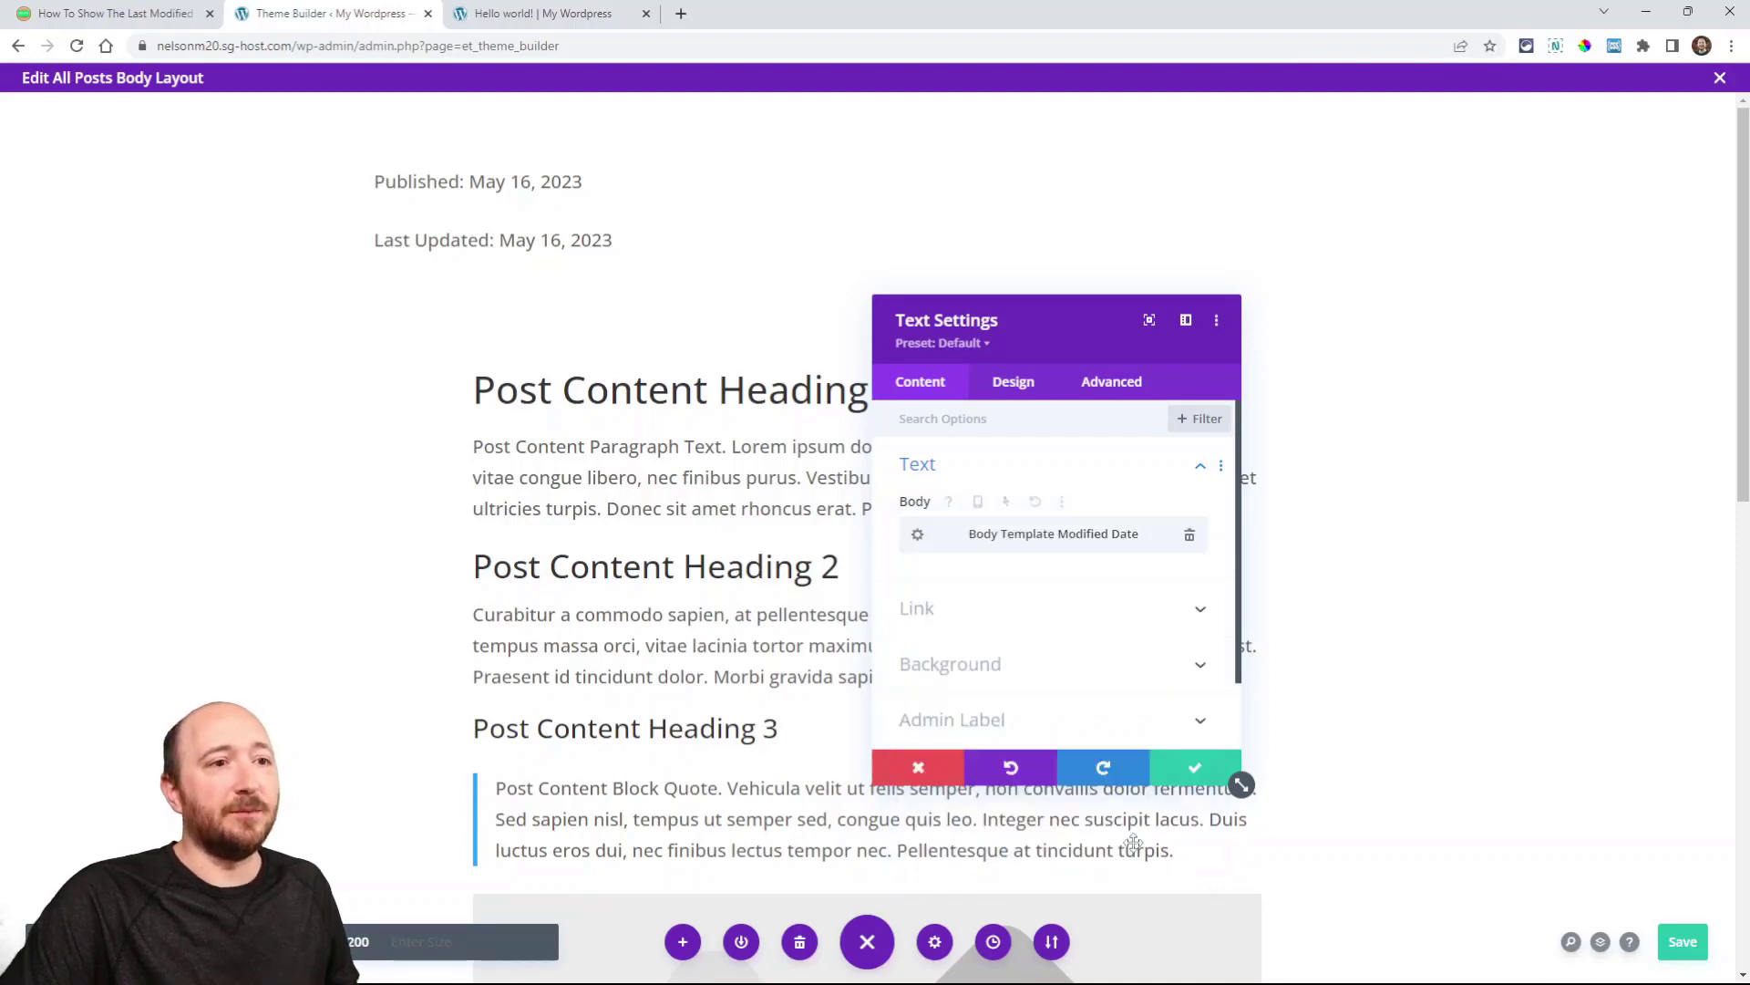
{"action": "left_click", "coordinate": [1191, 766]}
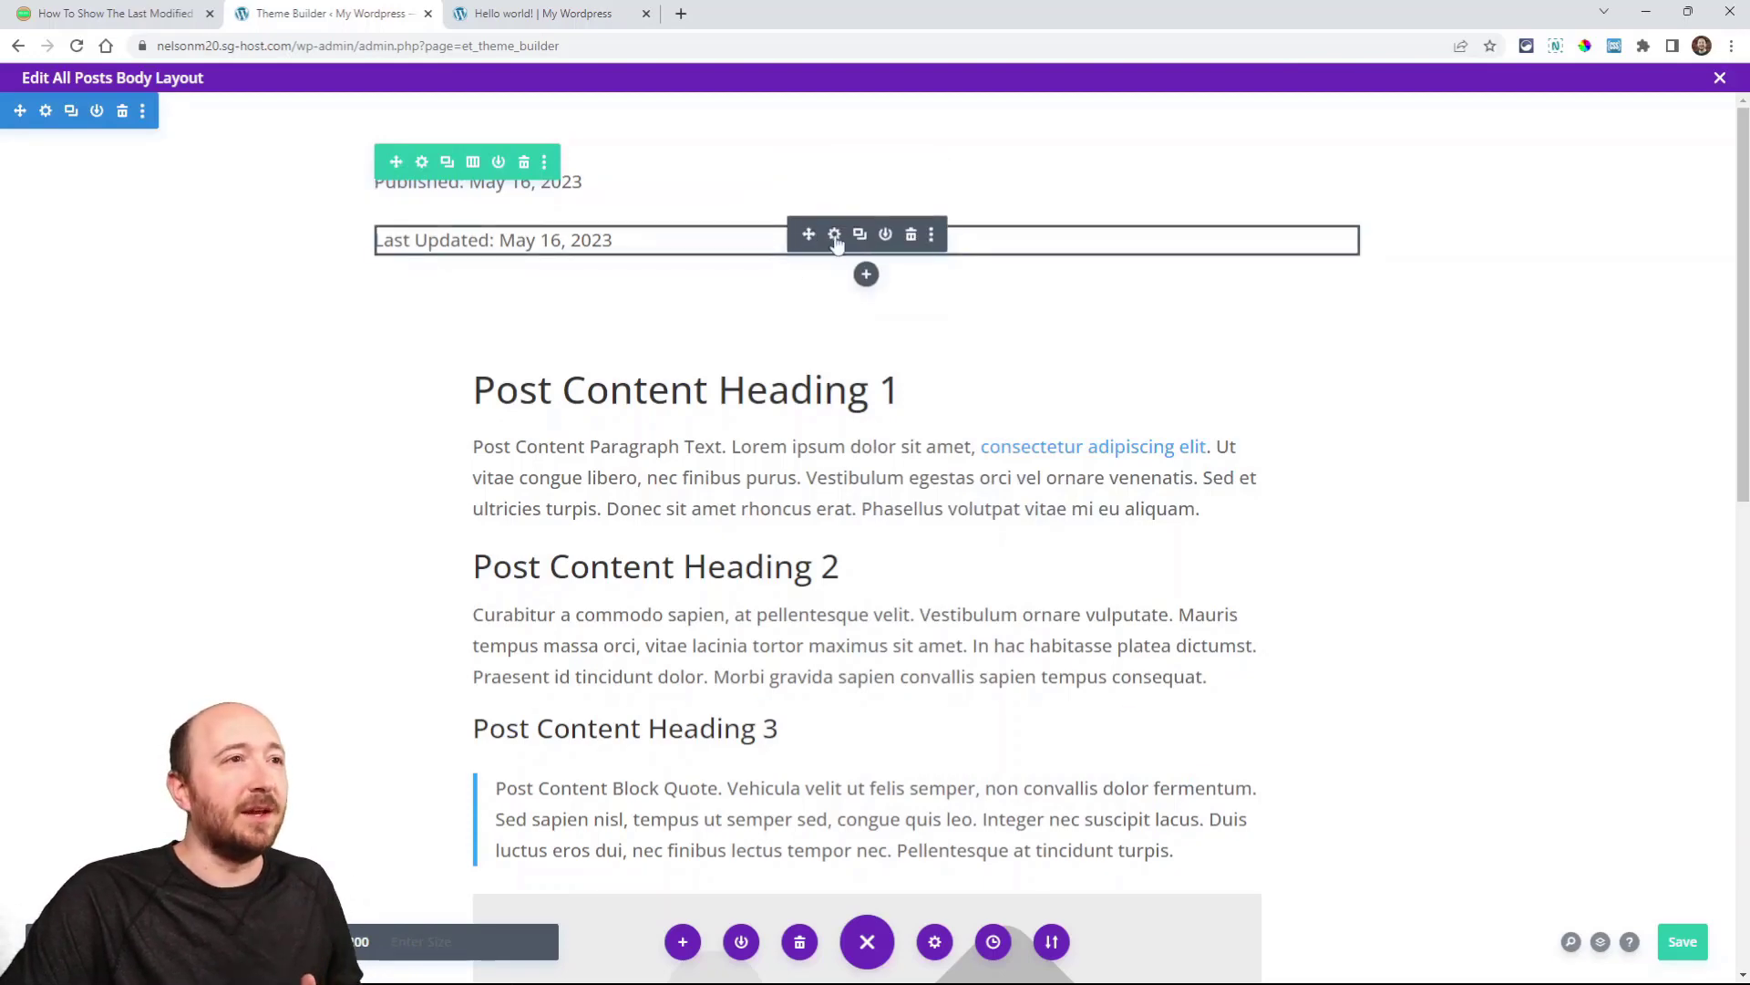
{"action": "left_click", "coordinate": [540, 17]}
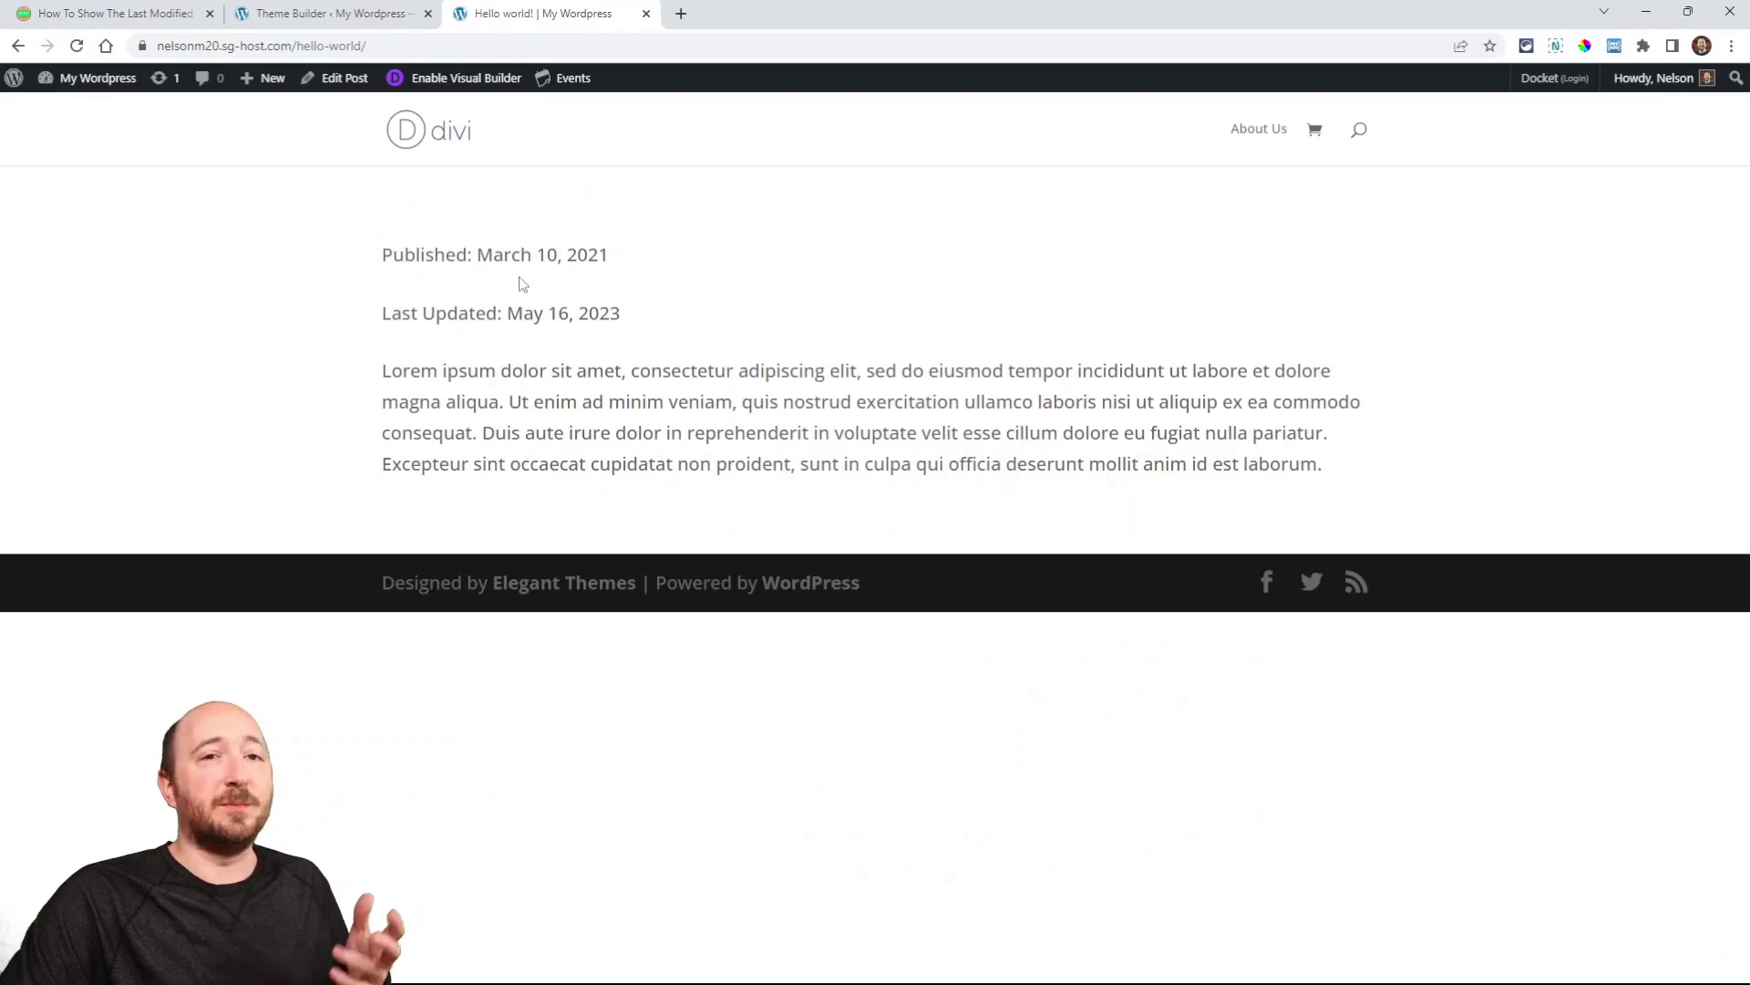
{"action": "key", "text": "ctrl+shift+Tab"}
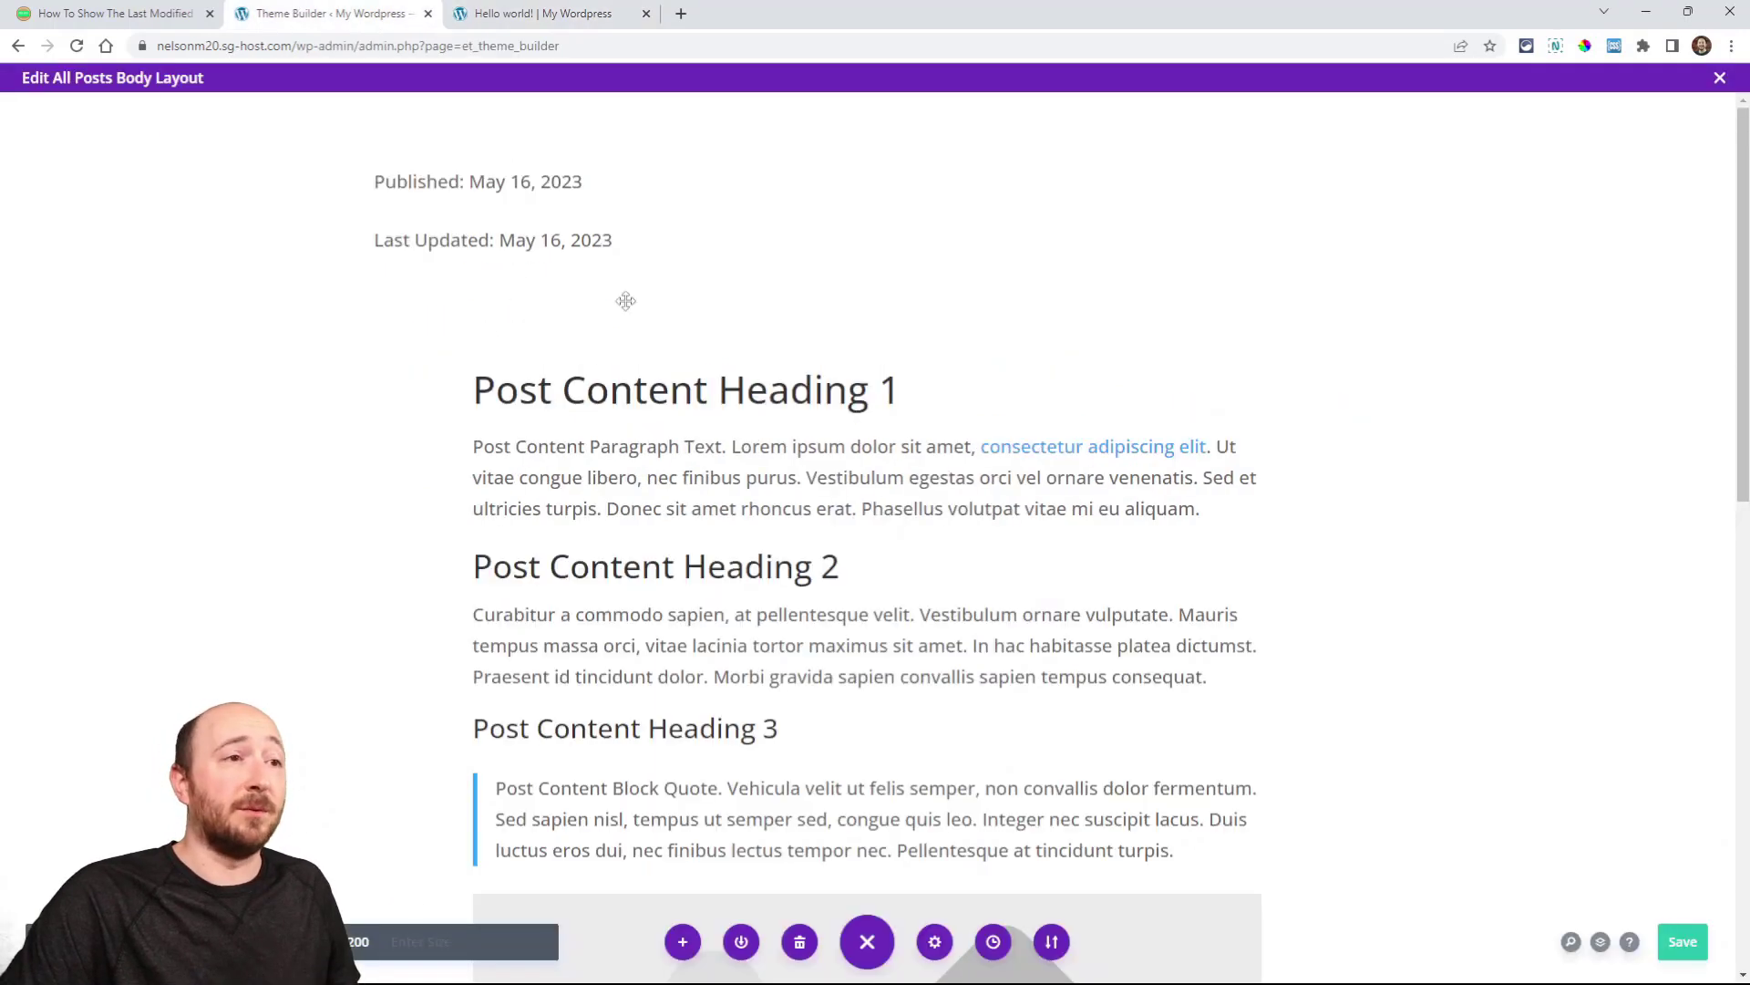
Step: Make the Last Updated text uppercase, italic and orange, then save the template layout
{"action": "left_click", "coordinate": [832, 242]}
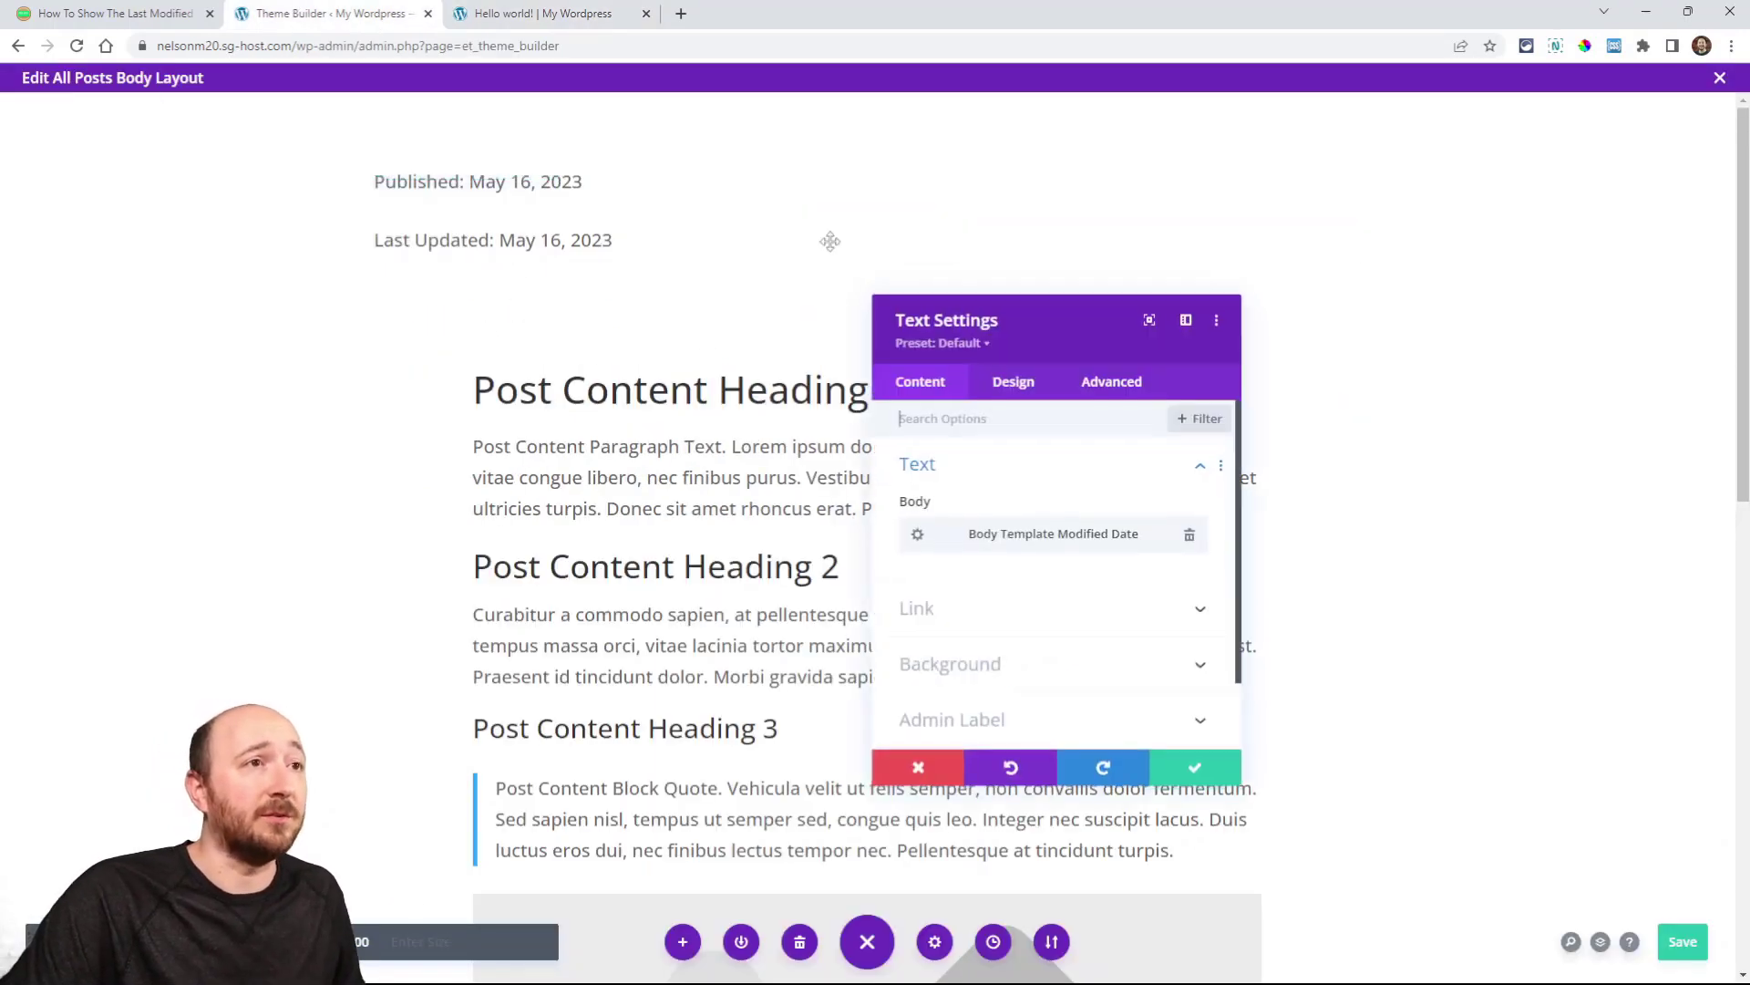
{"action": "left_click", "coordinate": [1013, 381]}
{"action": "left_click", "coordinate": [917, 467]}
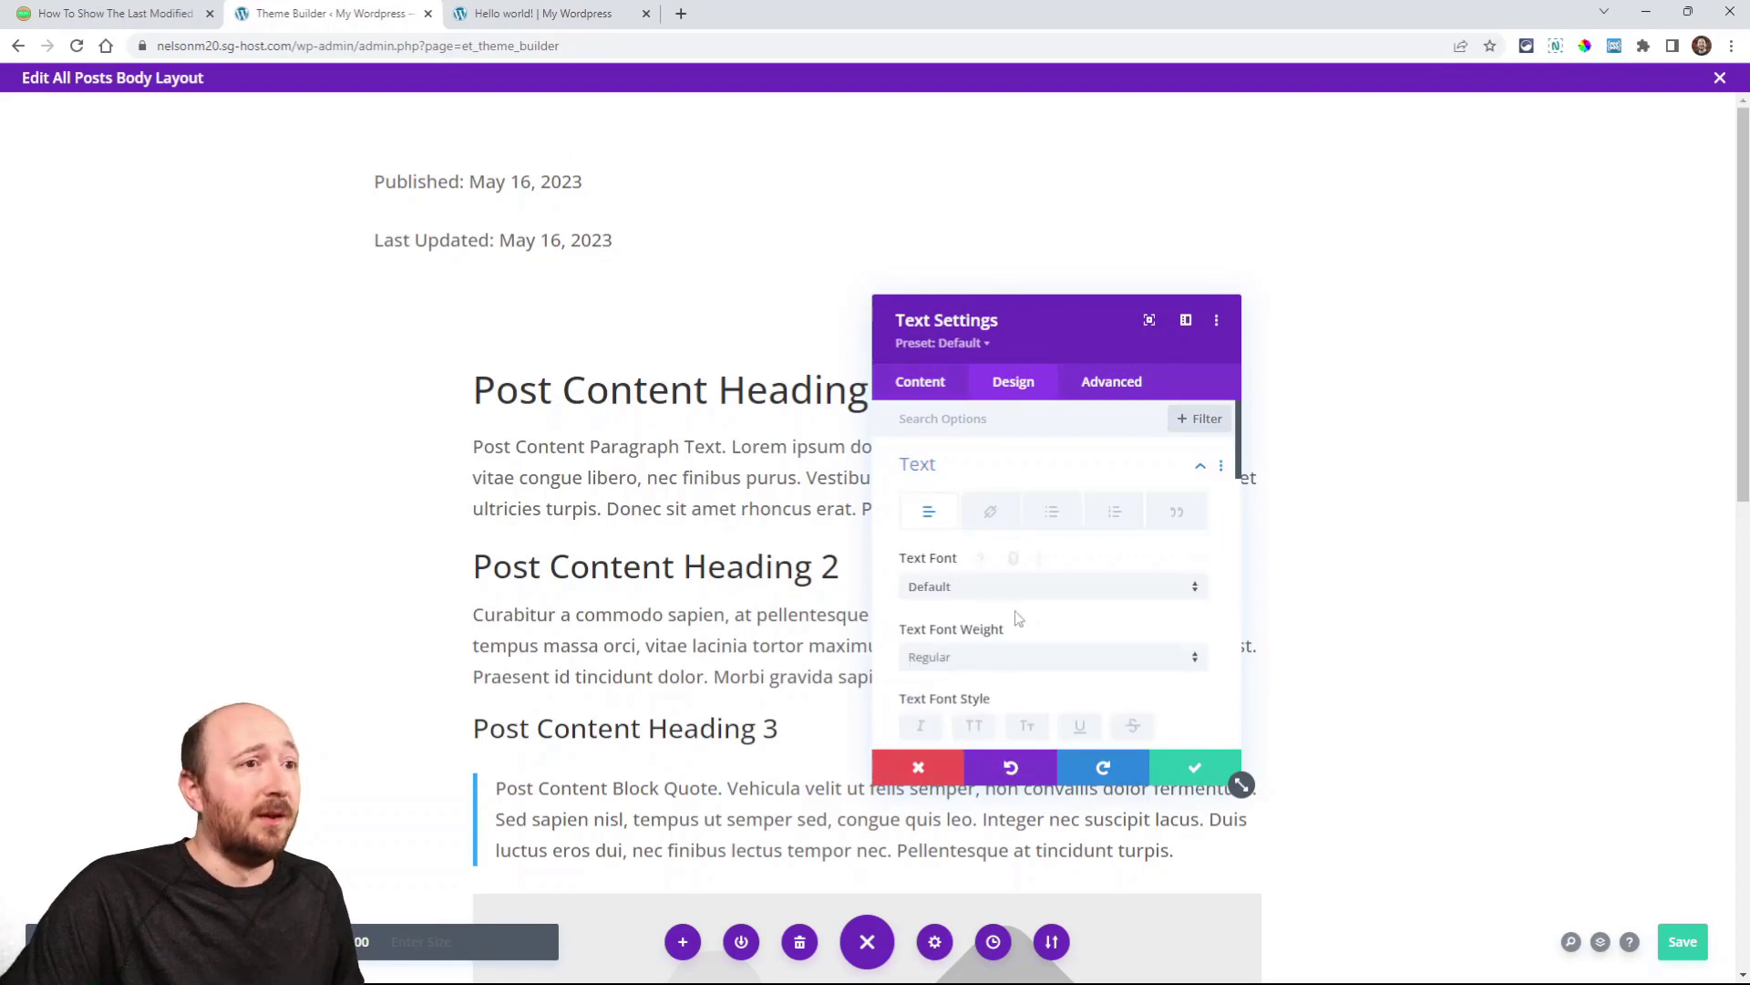
{"action": "scroll", "coordinate": [1006, 686], "scroll_direction": "down", "scroll_amount": 1}
{"action": "left_click", "coordinate": [975, 636]}
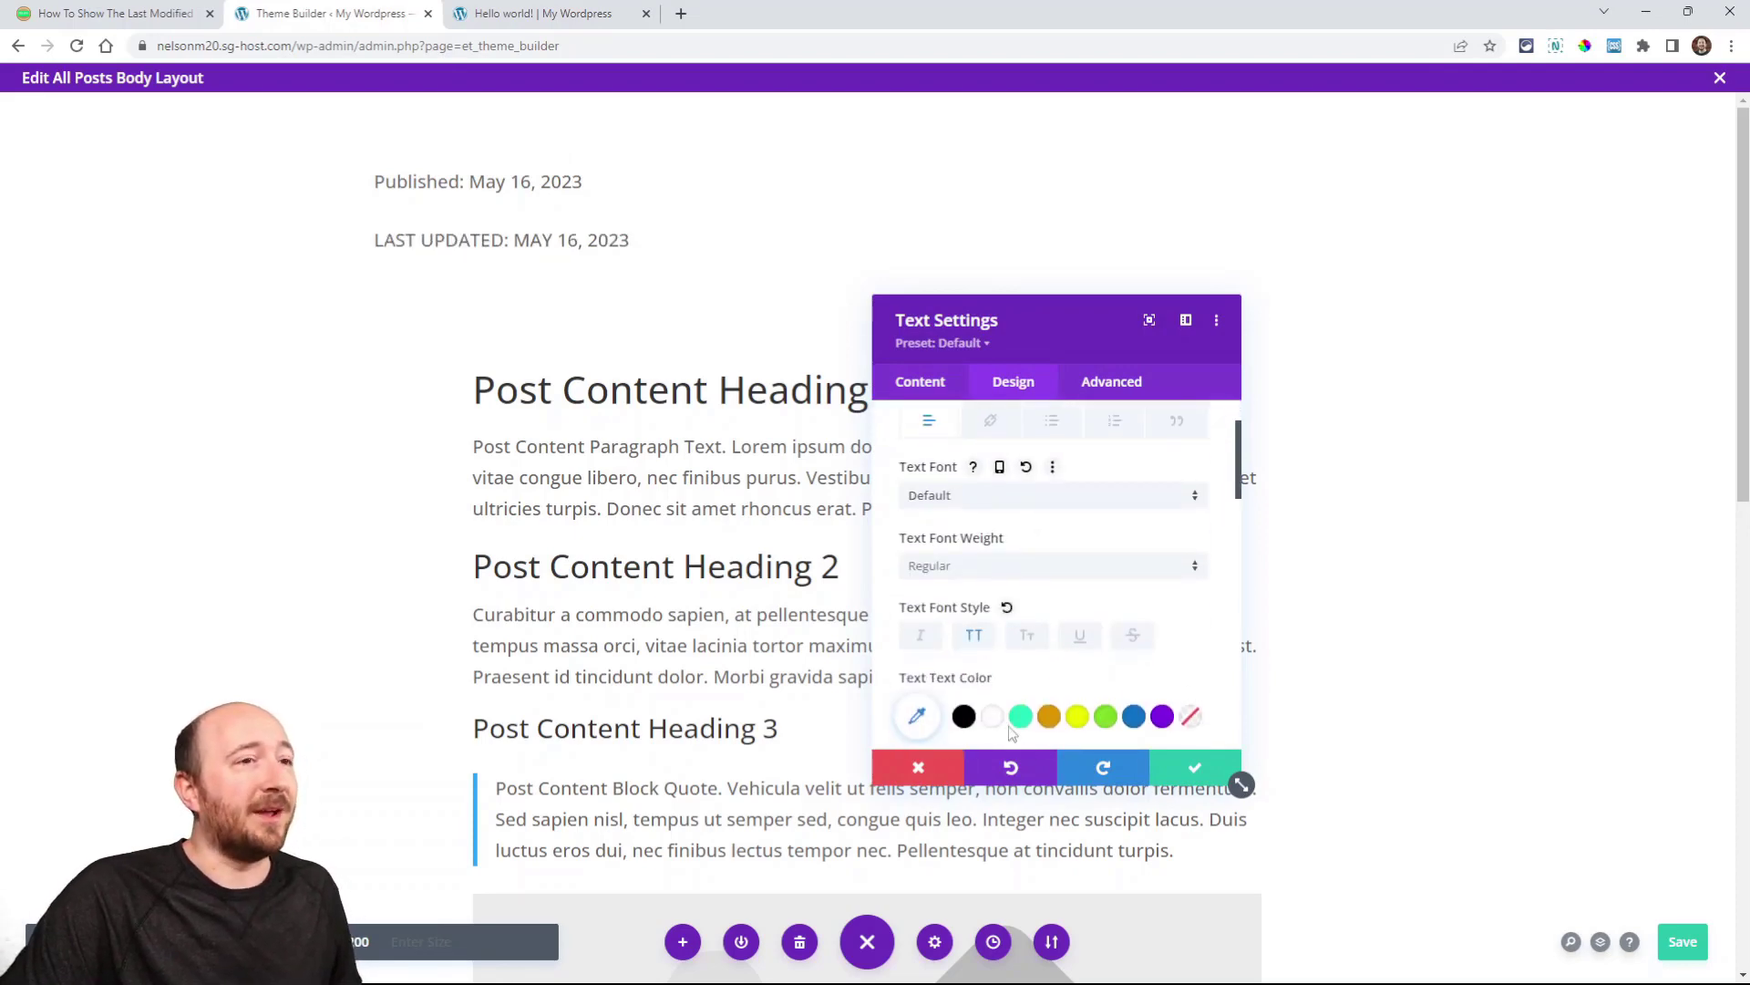
{"action": "left_click", "coordinate": [919, 636]}
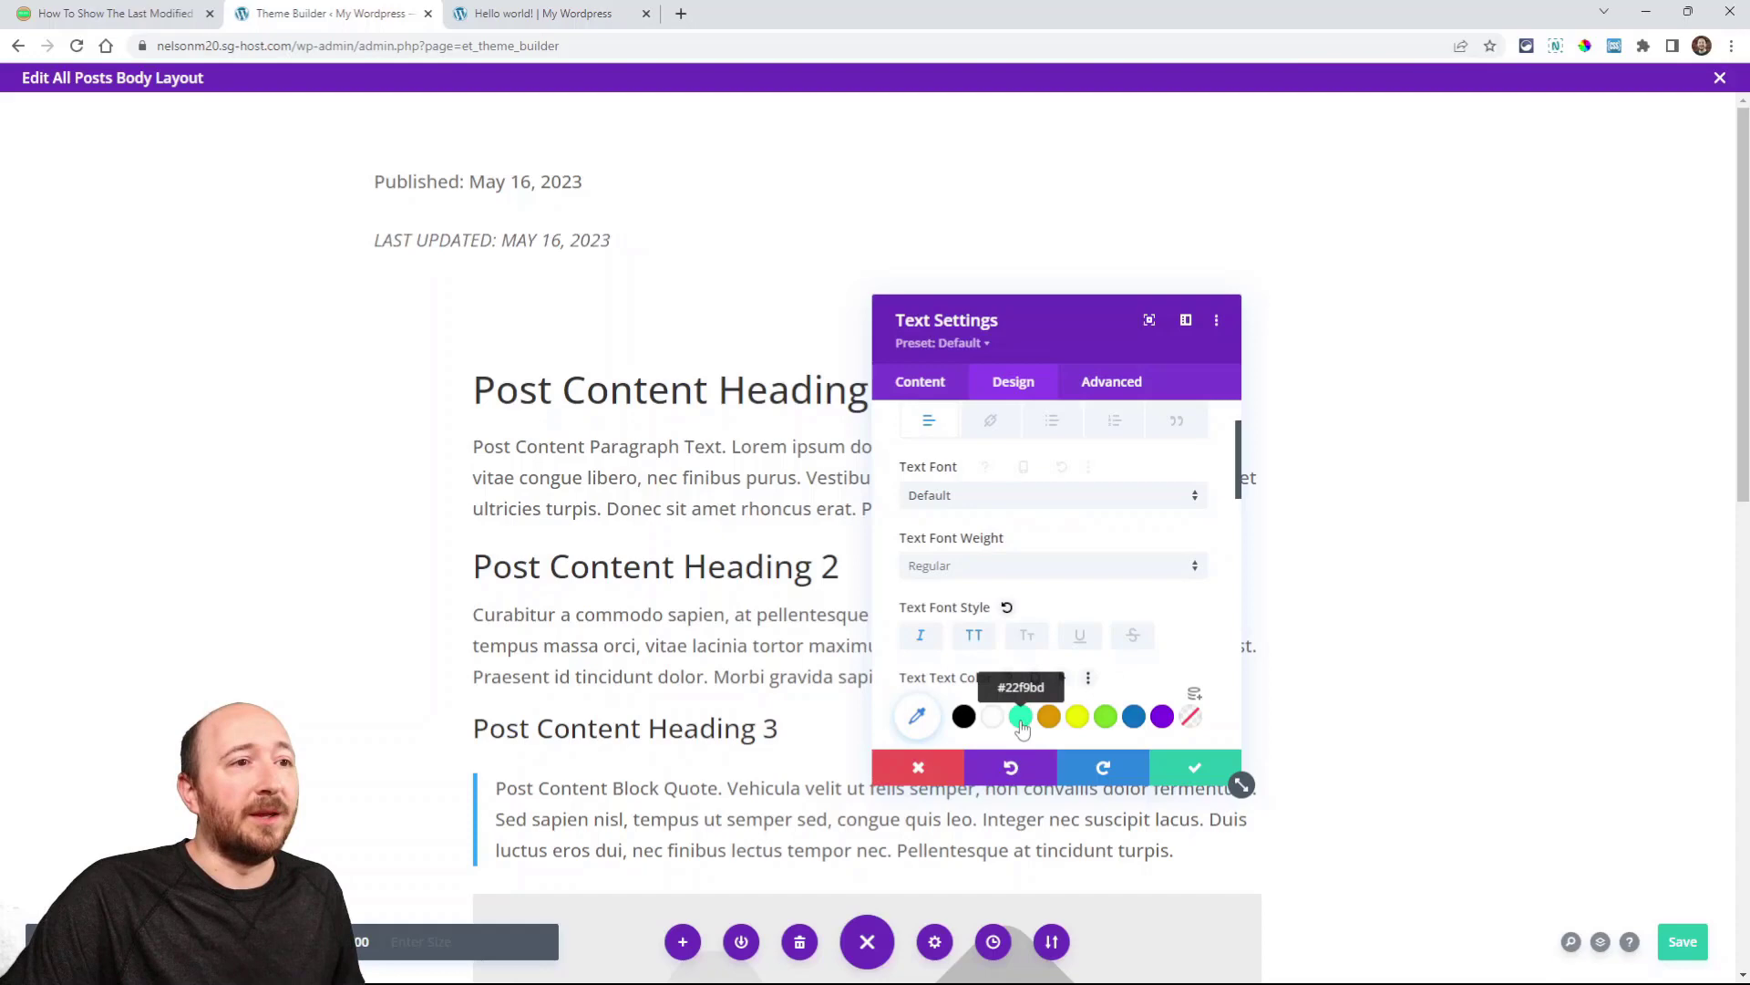
{"action": "left_click", "coordinate": [1049, 718]}
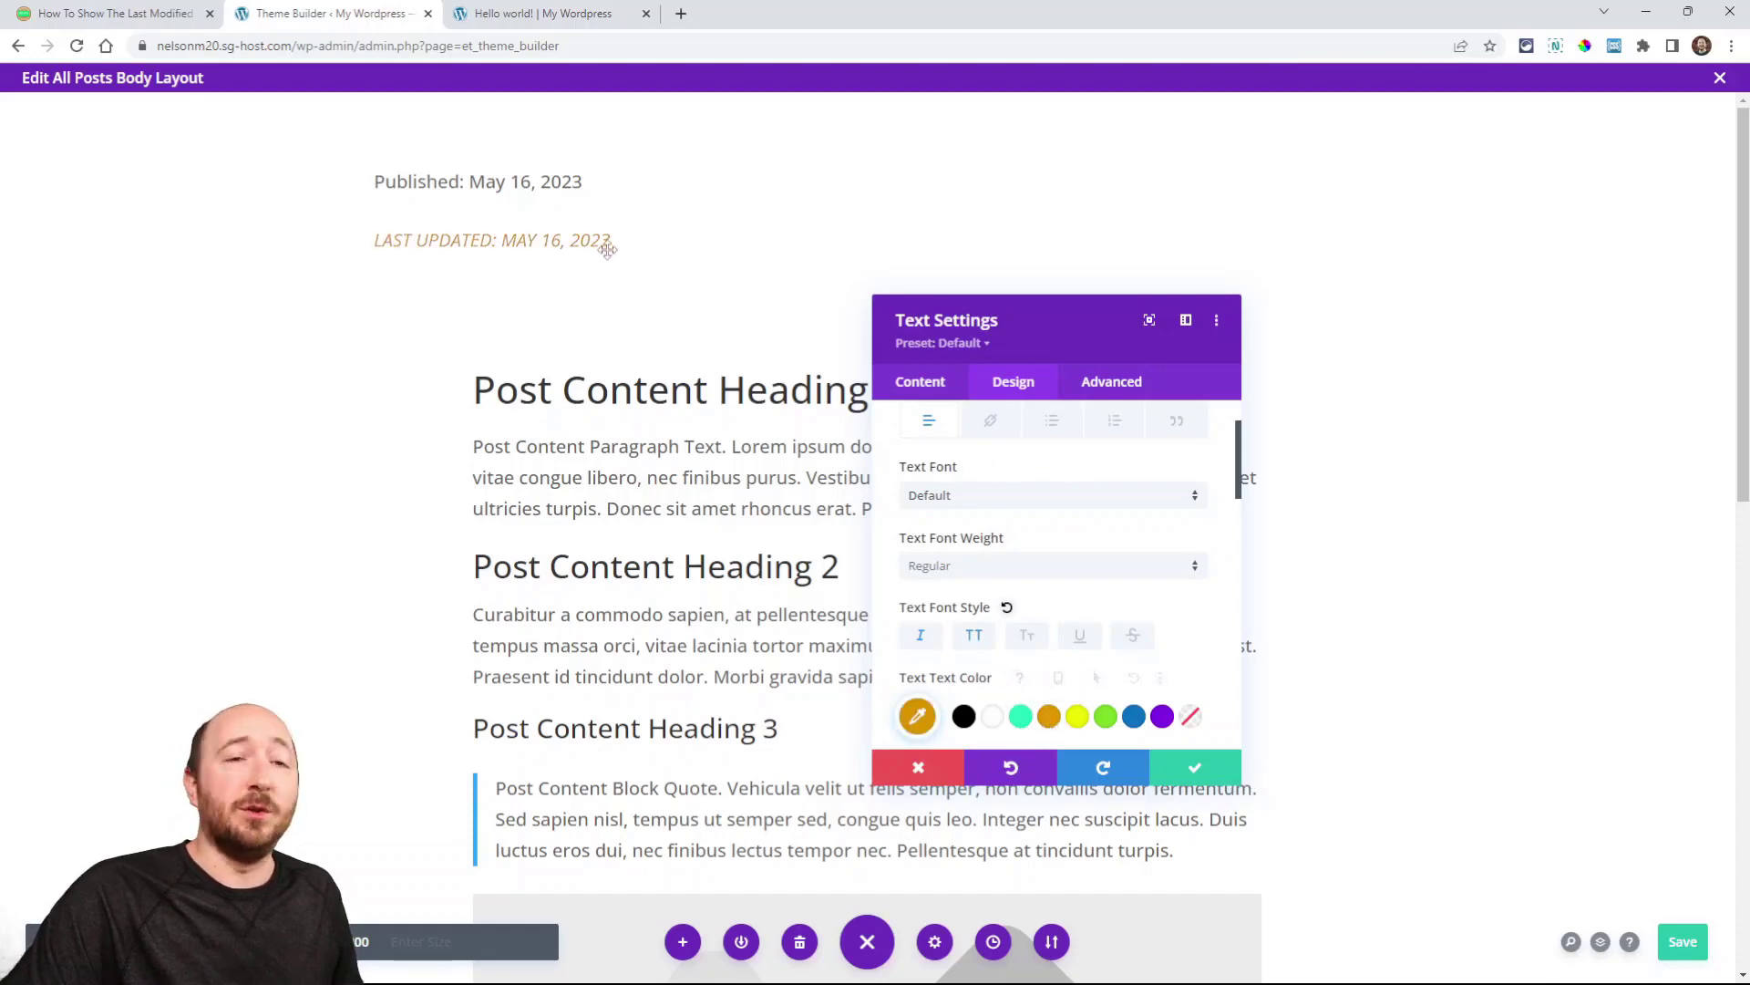
{"action": "key", "text": "ctrl+s"}
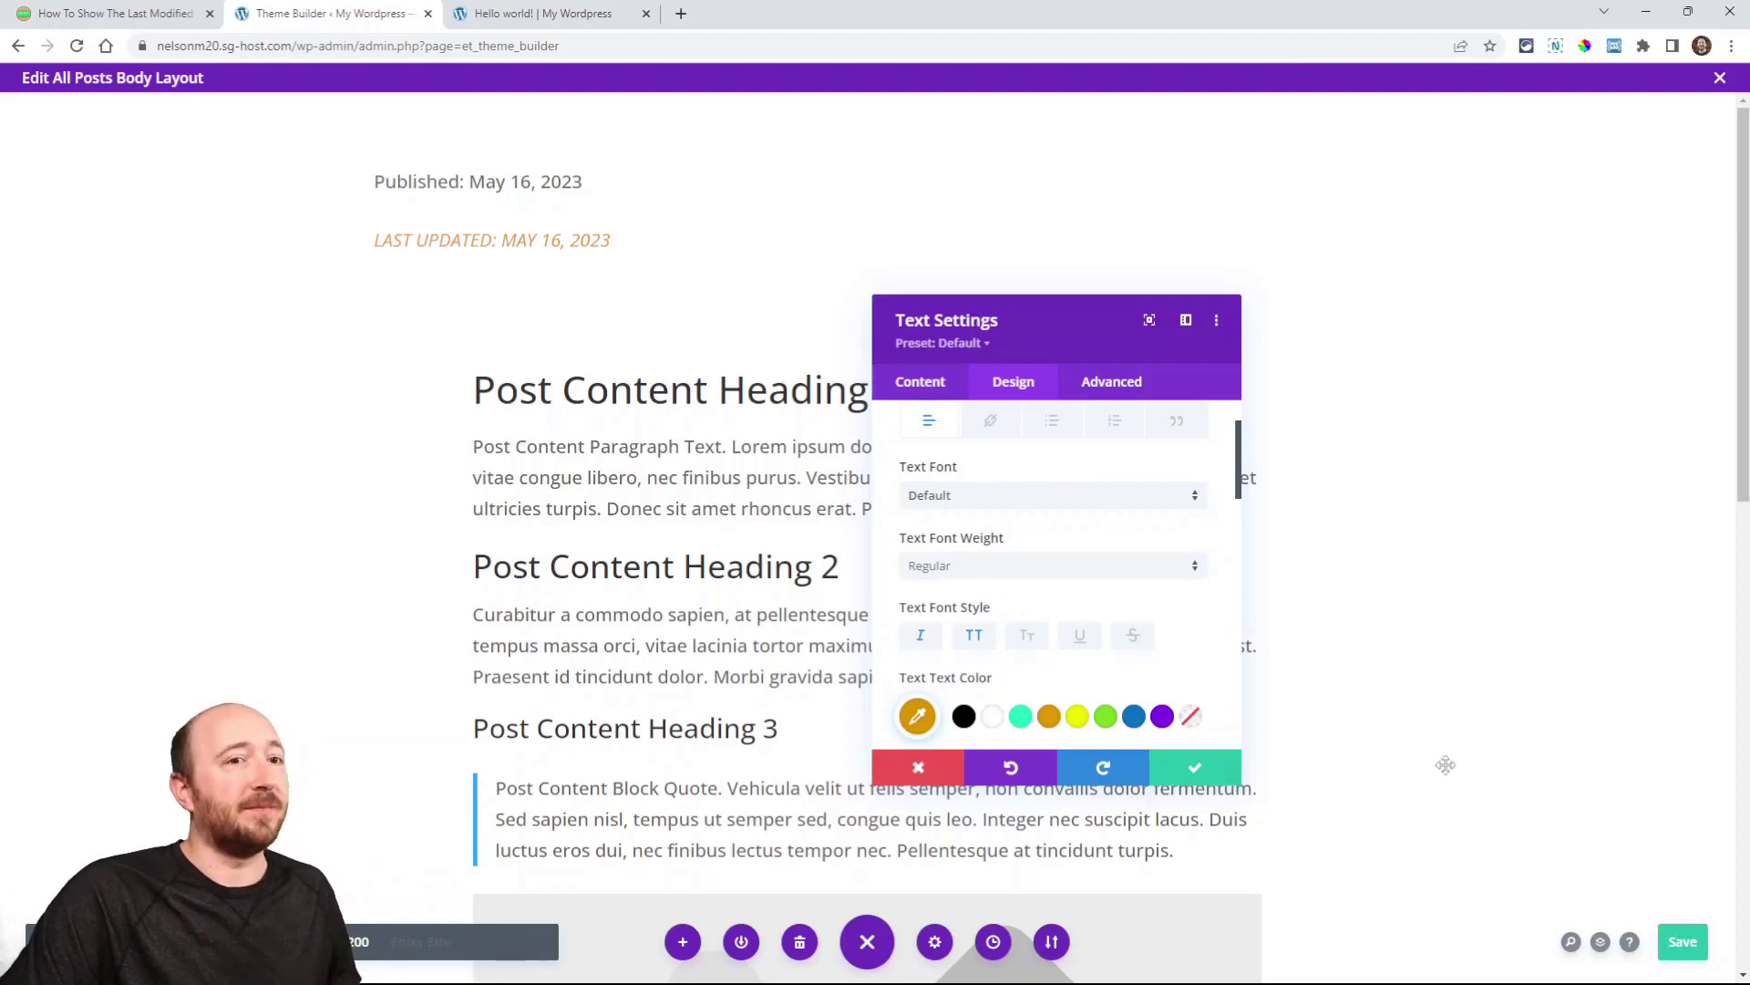
{"action": "left_click", "coordinate": [1682, 942]}
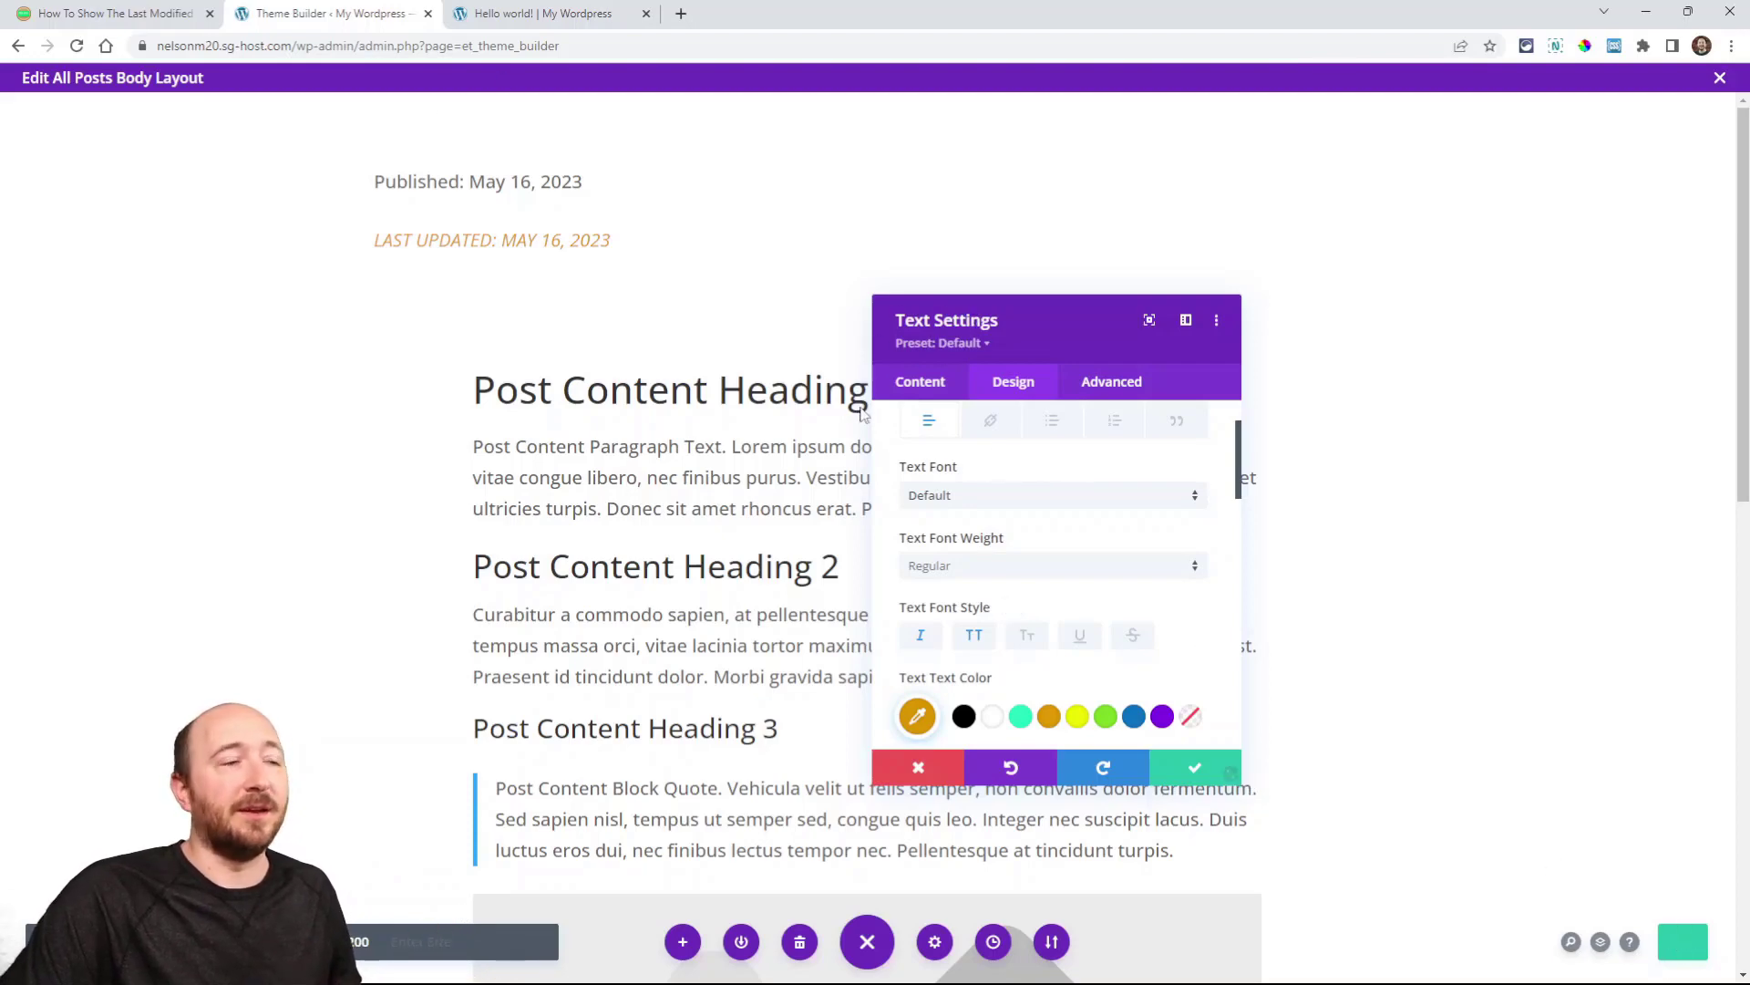
Step: Scroll the Pee-Aye Creative article to sections 4 'Set Date Format' and 5 'Add Text Before Or After'
{"action": "left_click", "coordinate": [502, 14]}
{"action": "left_click", "coordinate": [114, 13]}
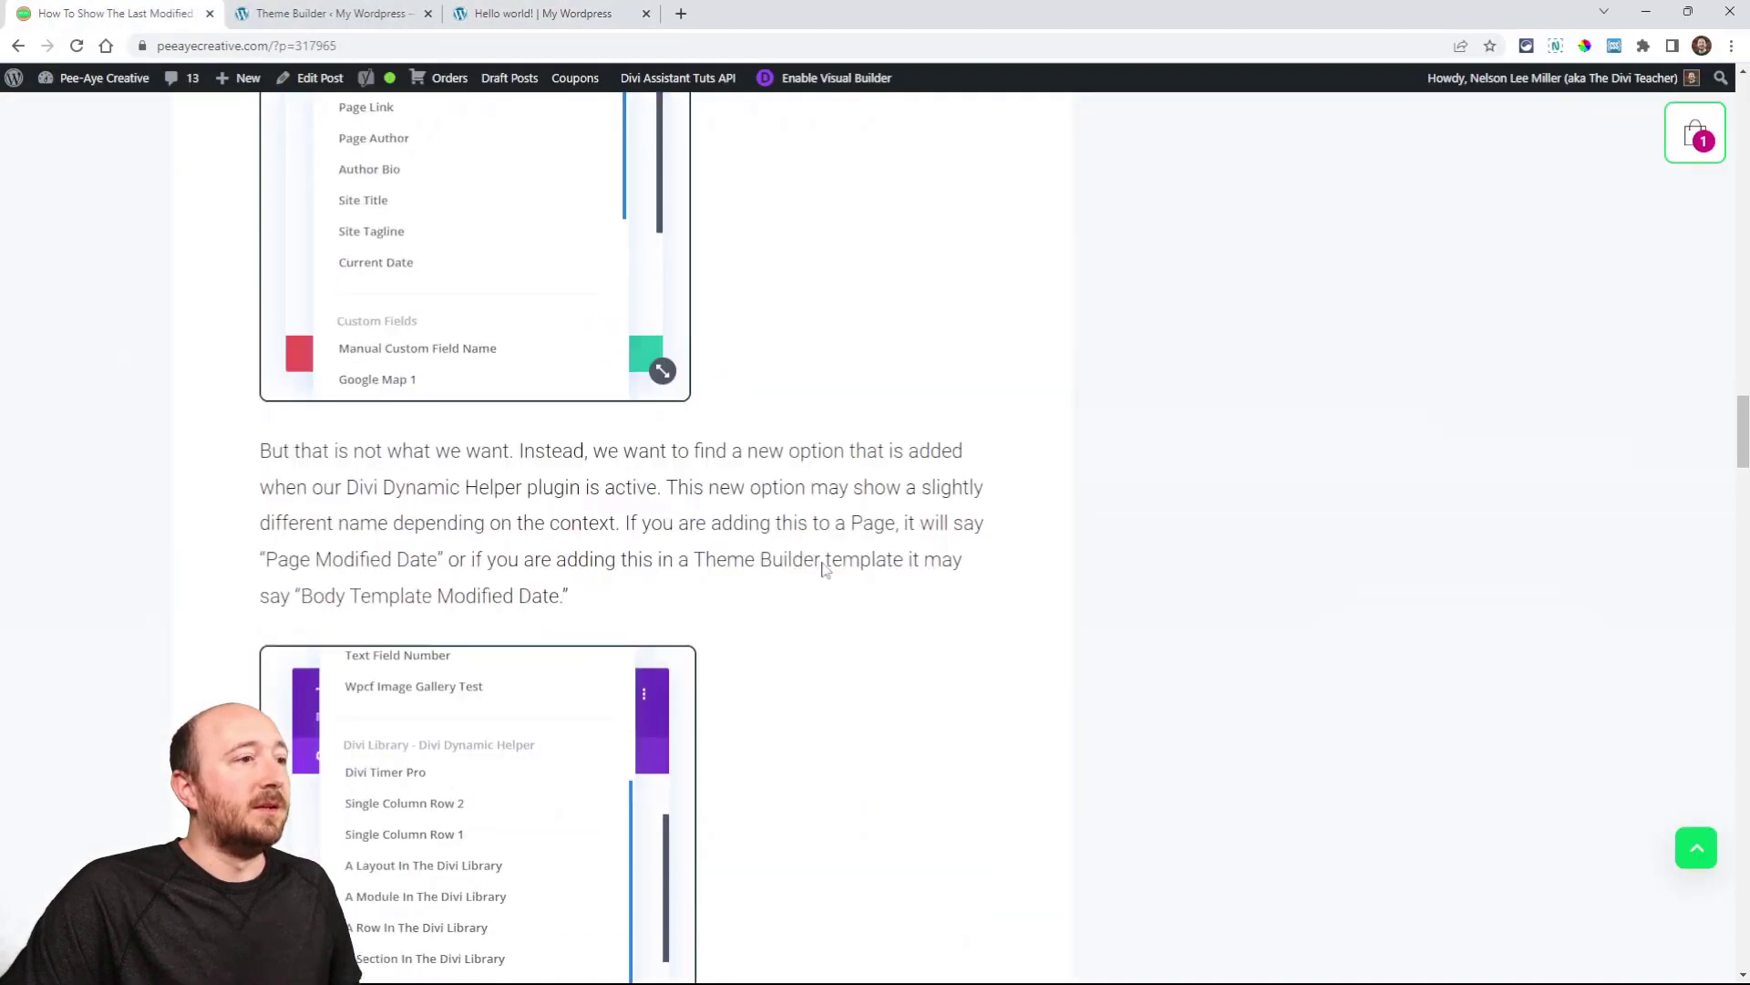
{"action": "scroll", "coordinate": [825, 570], "scroll_direction": "down", "scroll_amount": 5}
{"action": "scroll", "coordinate": [825, 570], "scroll_direction": "down", "scroll_amount": 6}
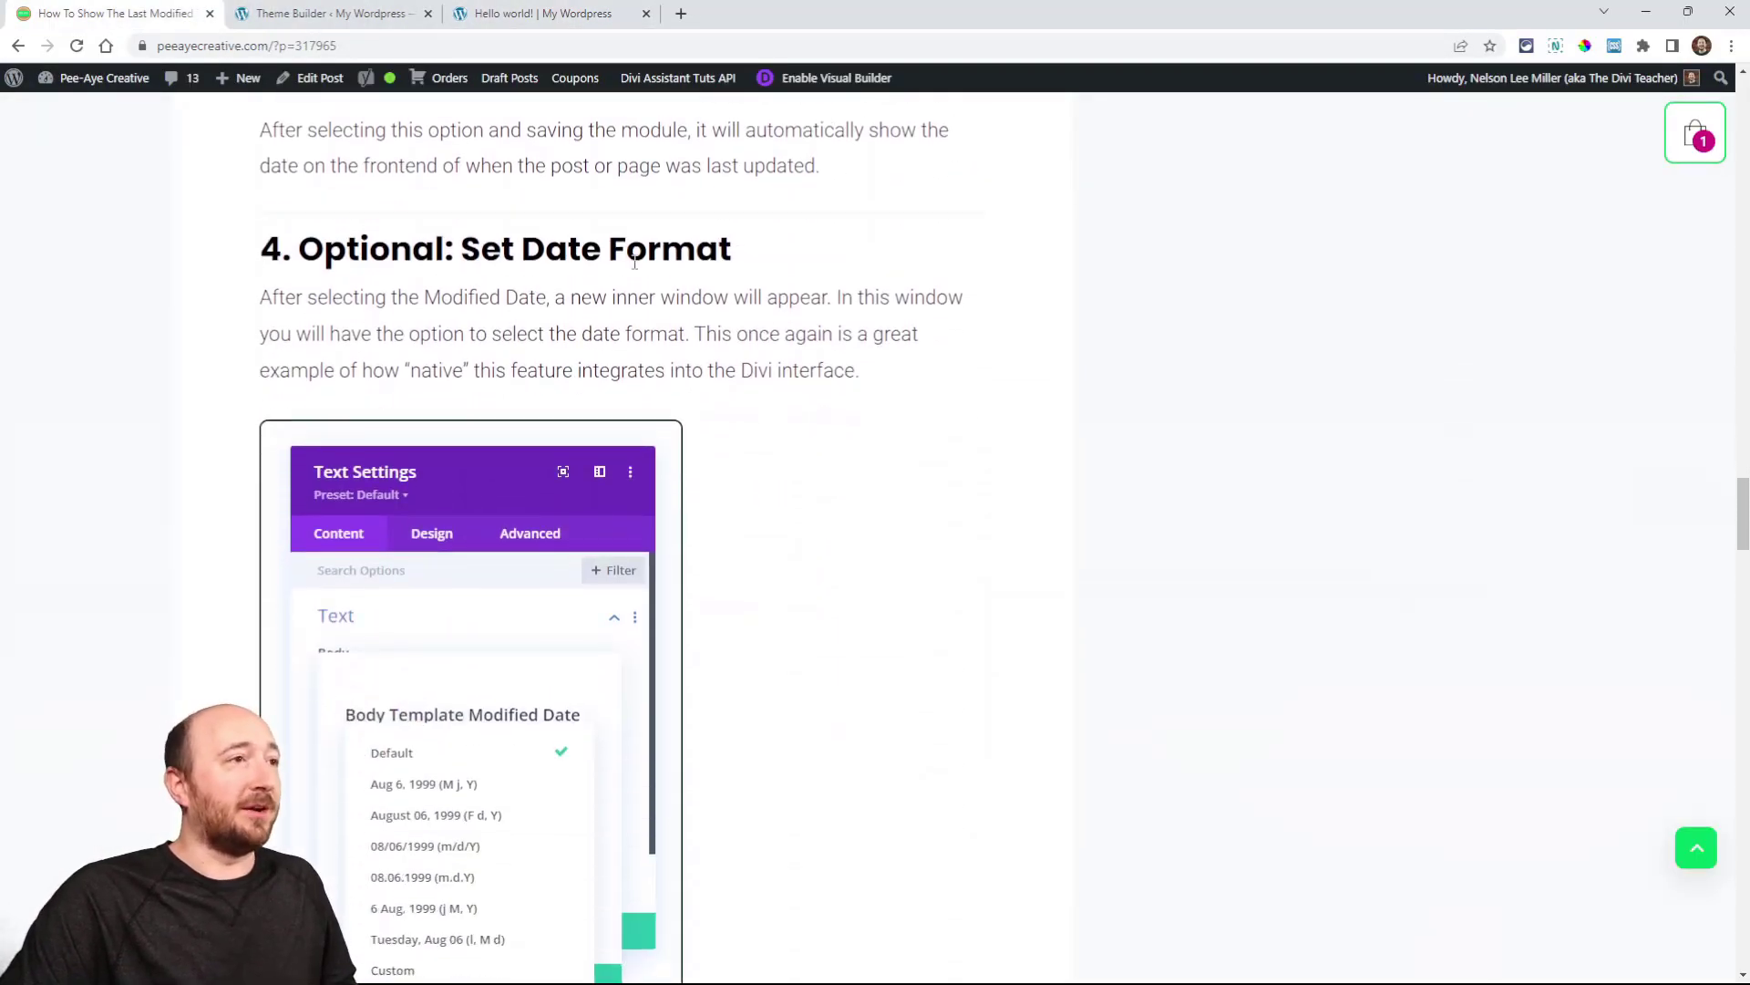
{"action": "scroll", "coordinate": [613, 325], "scroll_direction": "down", "scroll_amount": 10}
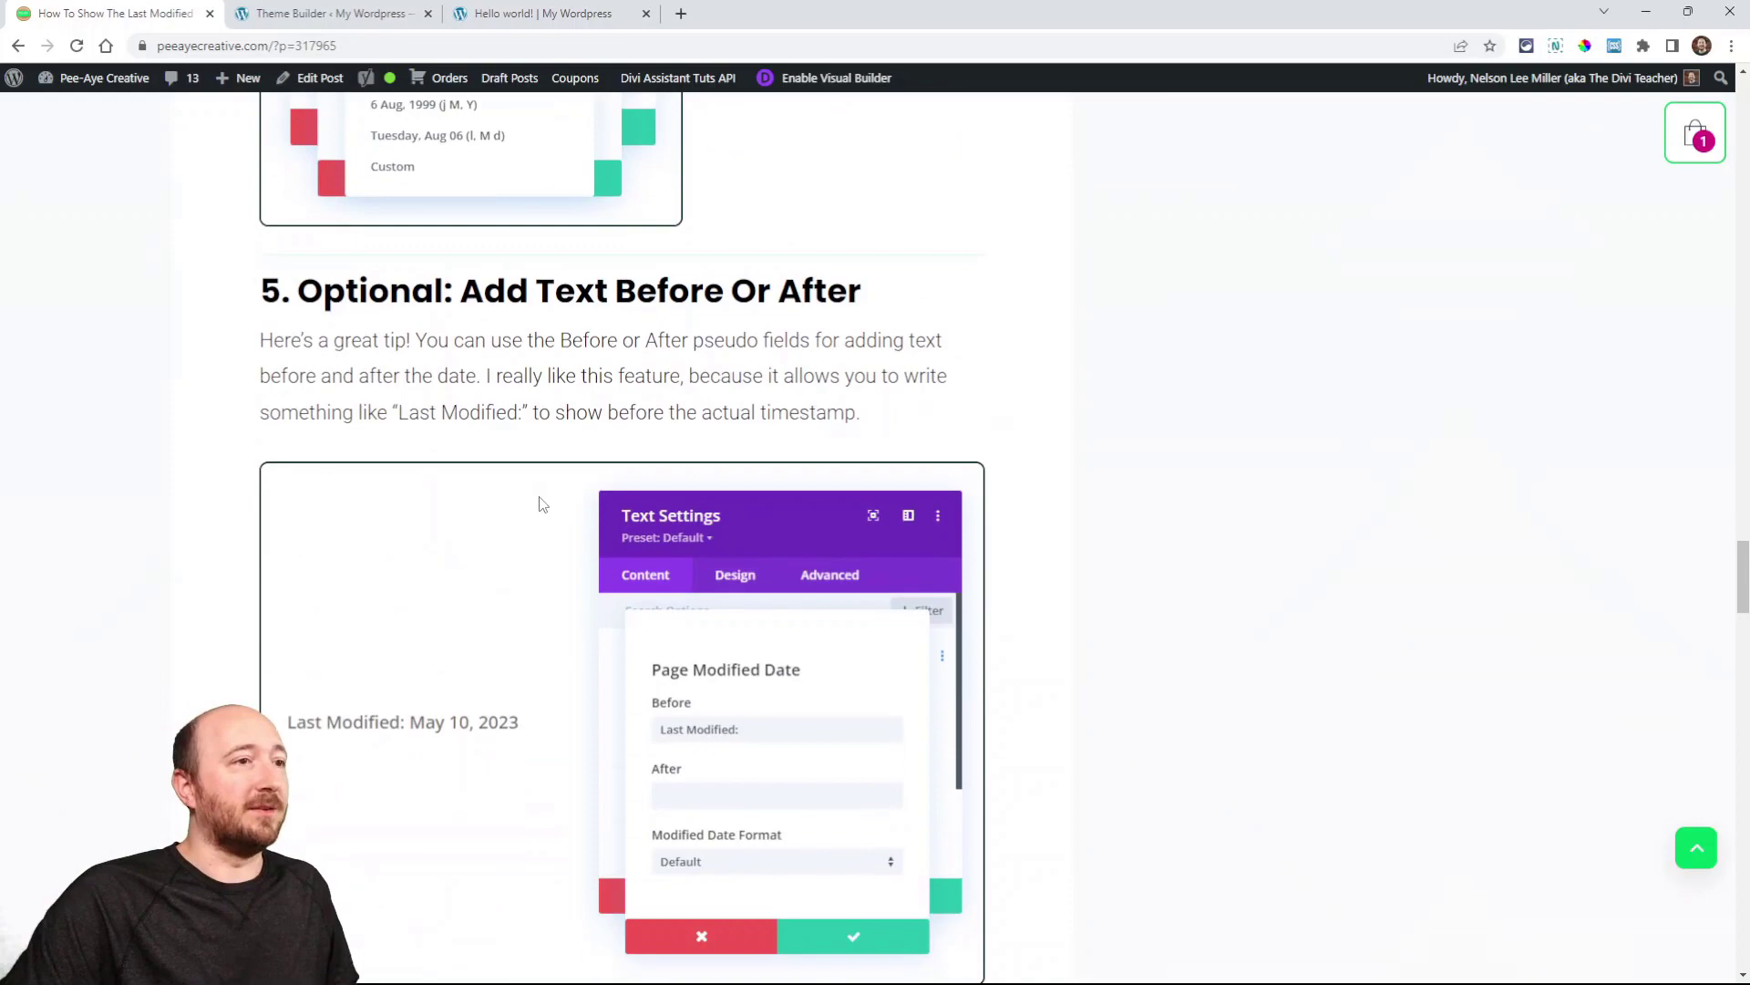
{"action": "scroll", "coordinate": [790, 676], "scroll_direction": "up", "scroll_amount": 15}
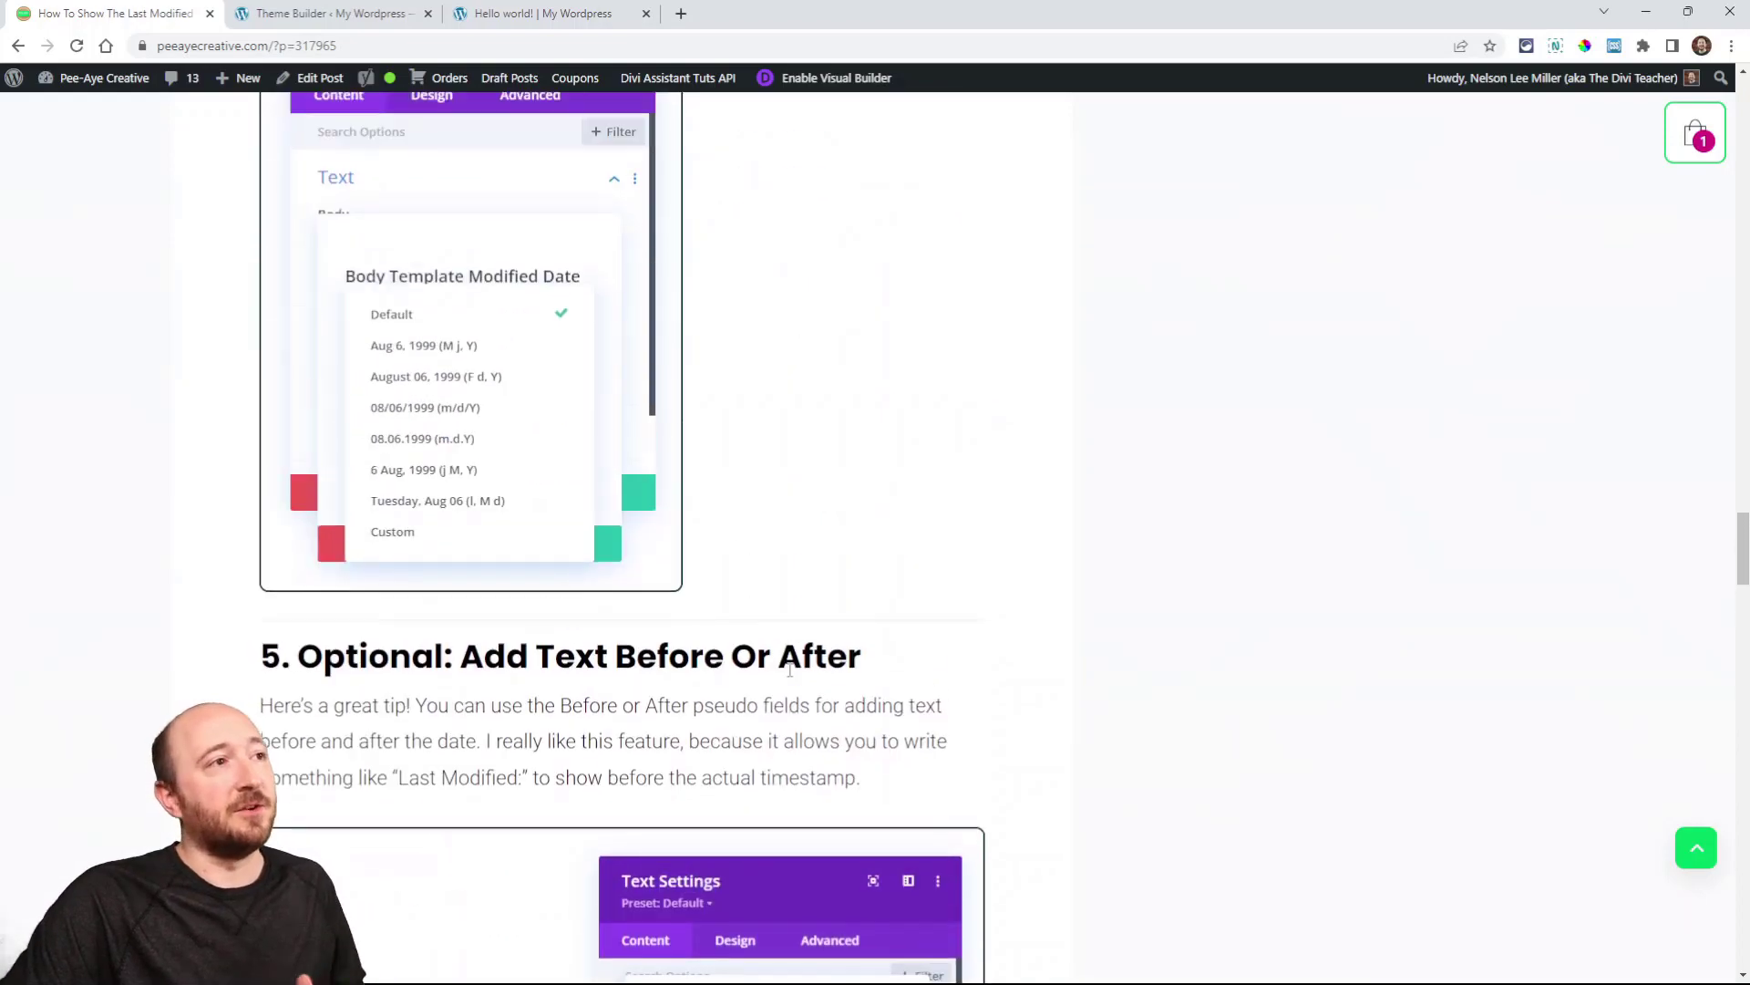